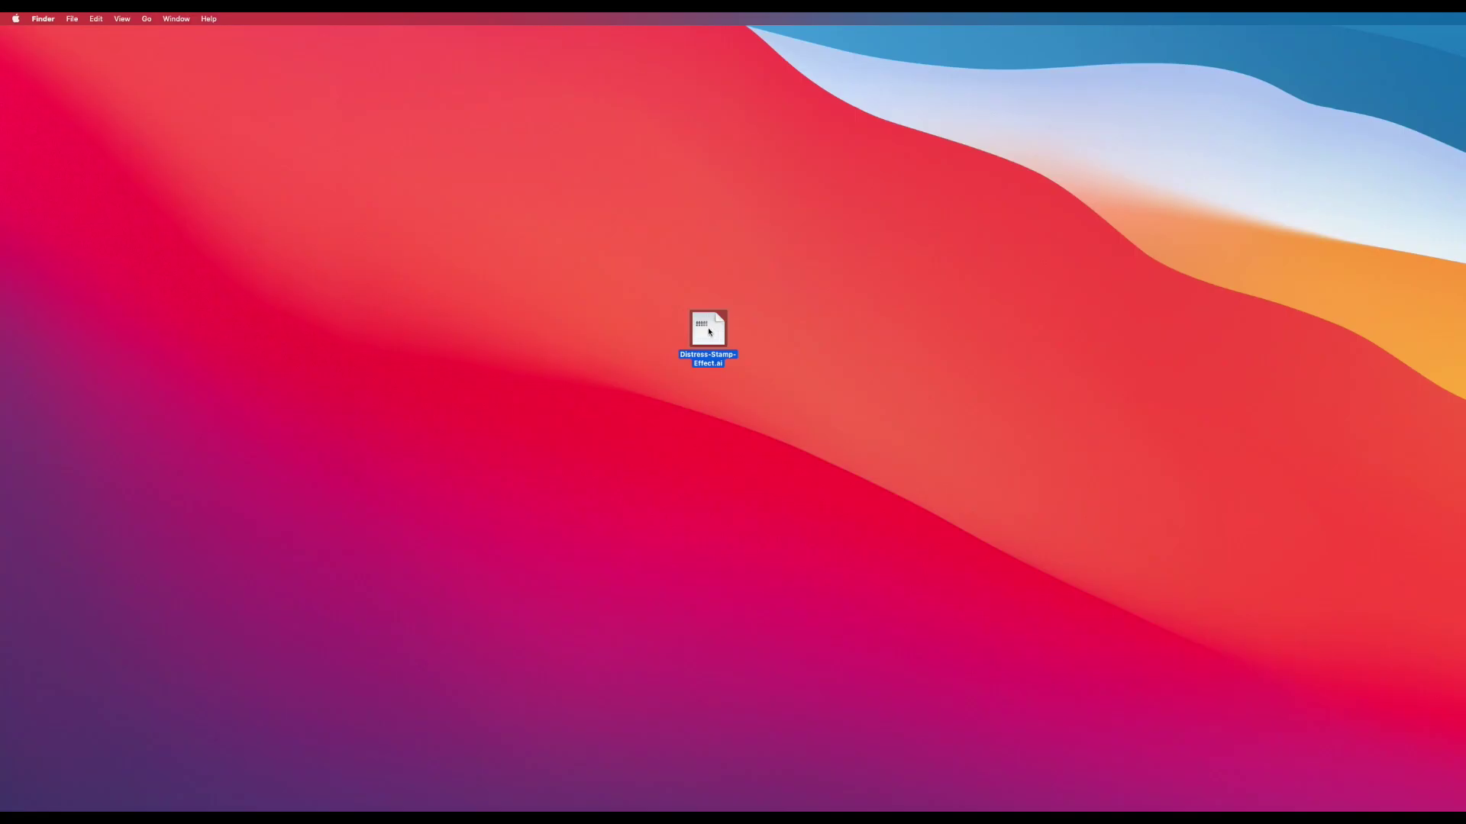
Open Distress-Stamp-Effect.ai and zoom in on the Style 1–5 circle and square samples
double_click(709, 331)
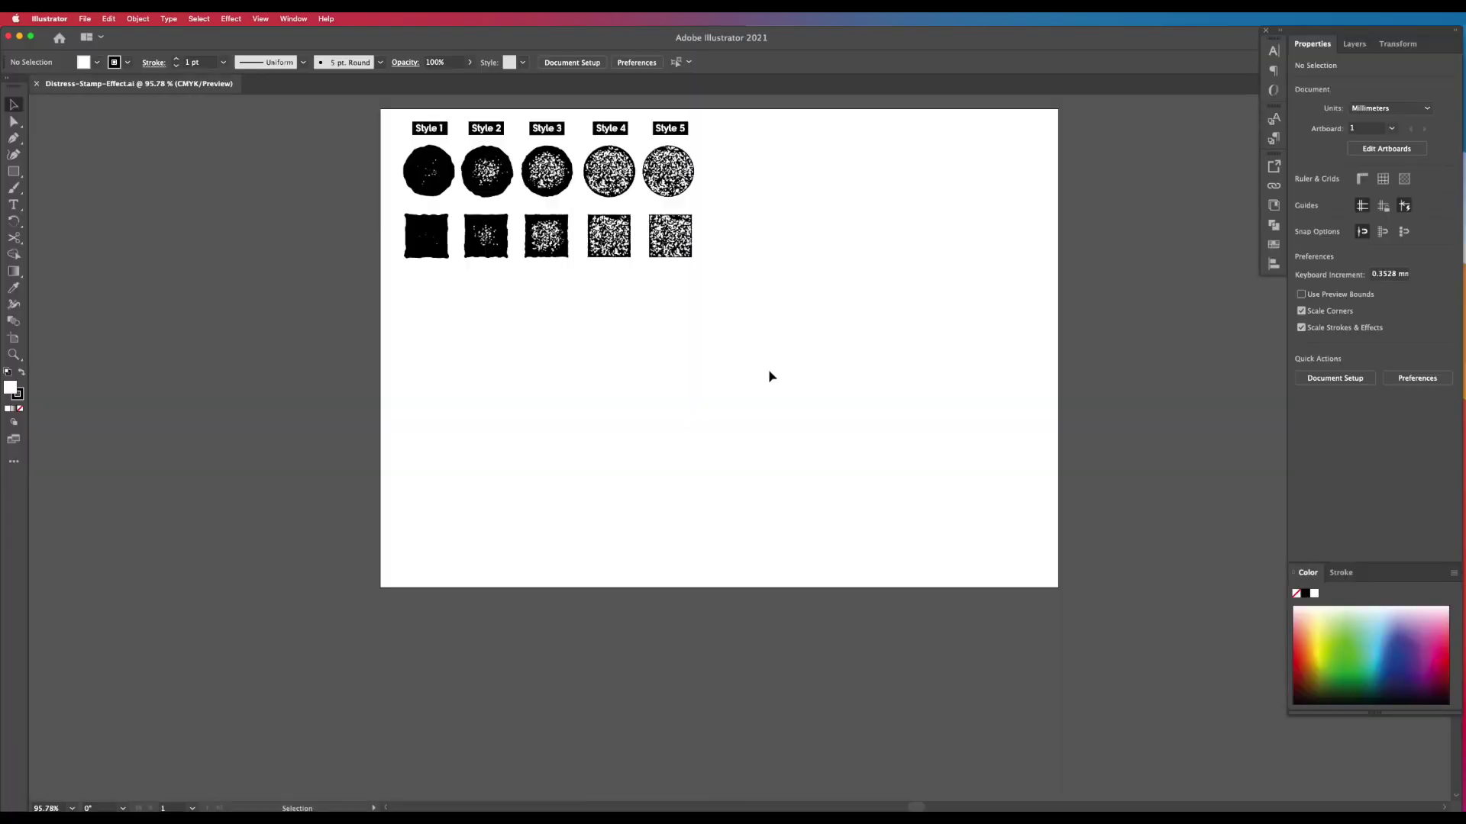
scroll(770, 376, up, 5)
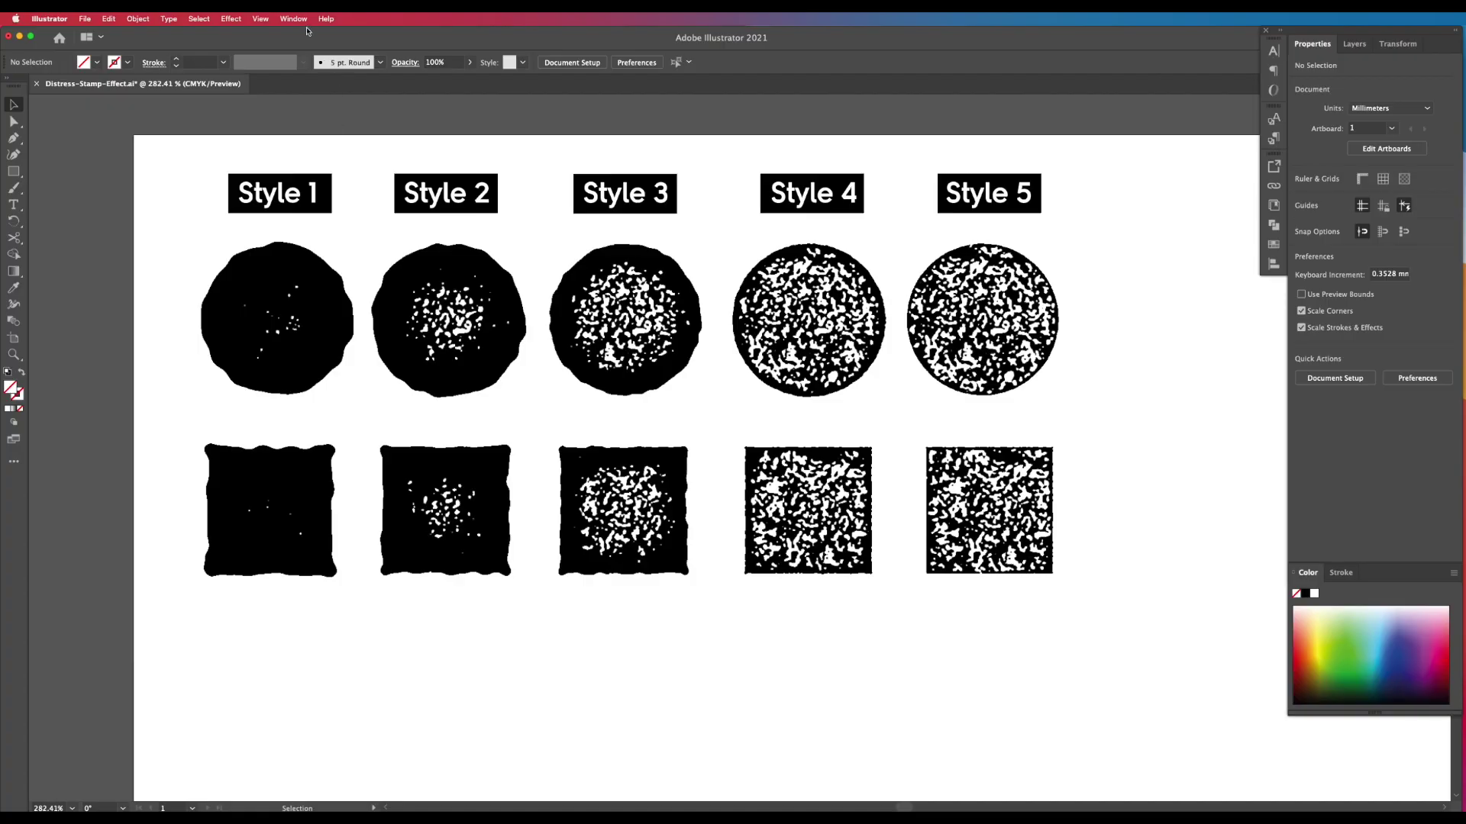
Show the Graphic Styles panel beside the artwork and zoom out to 150%
click(293, 18)
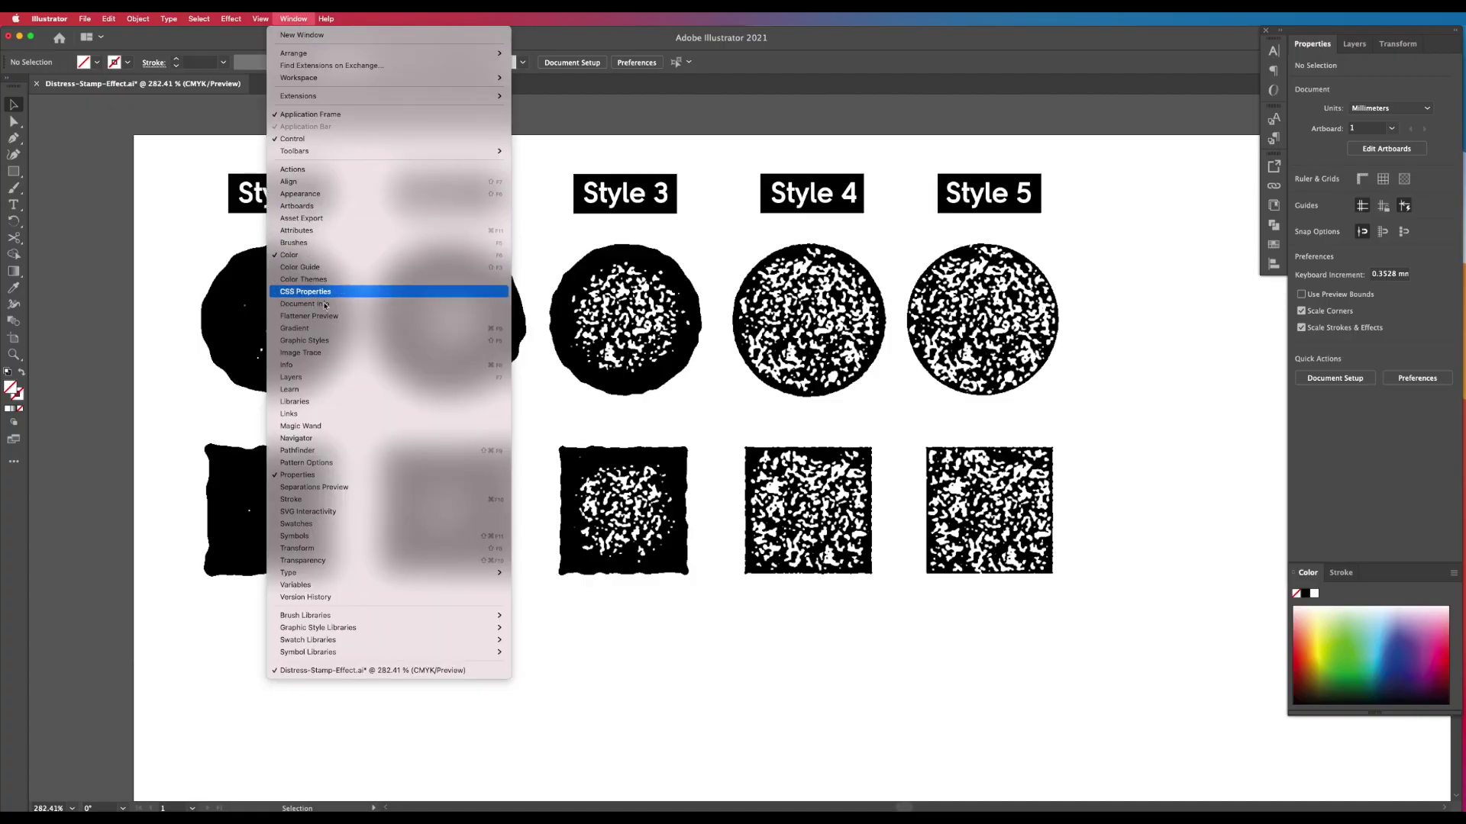
click(320, 341)
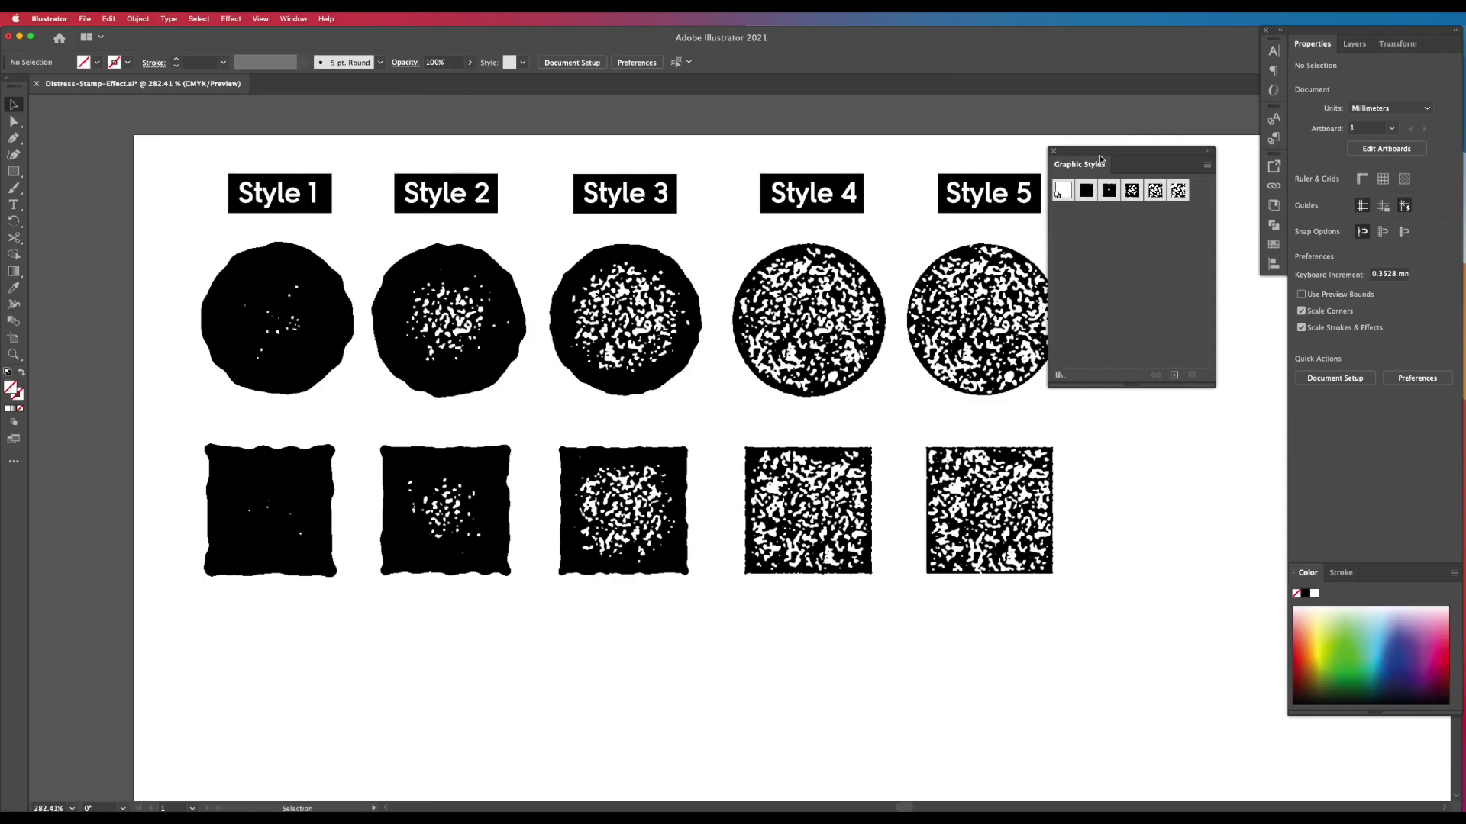
drag(1100, 159, 1144, 145)
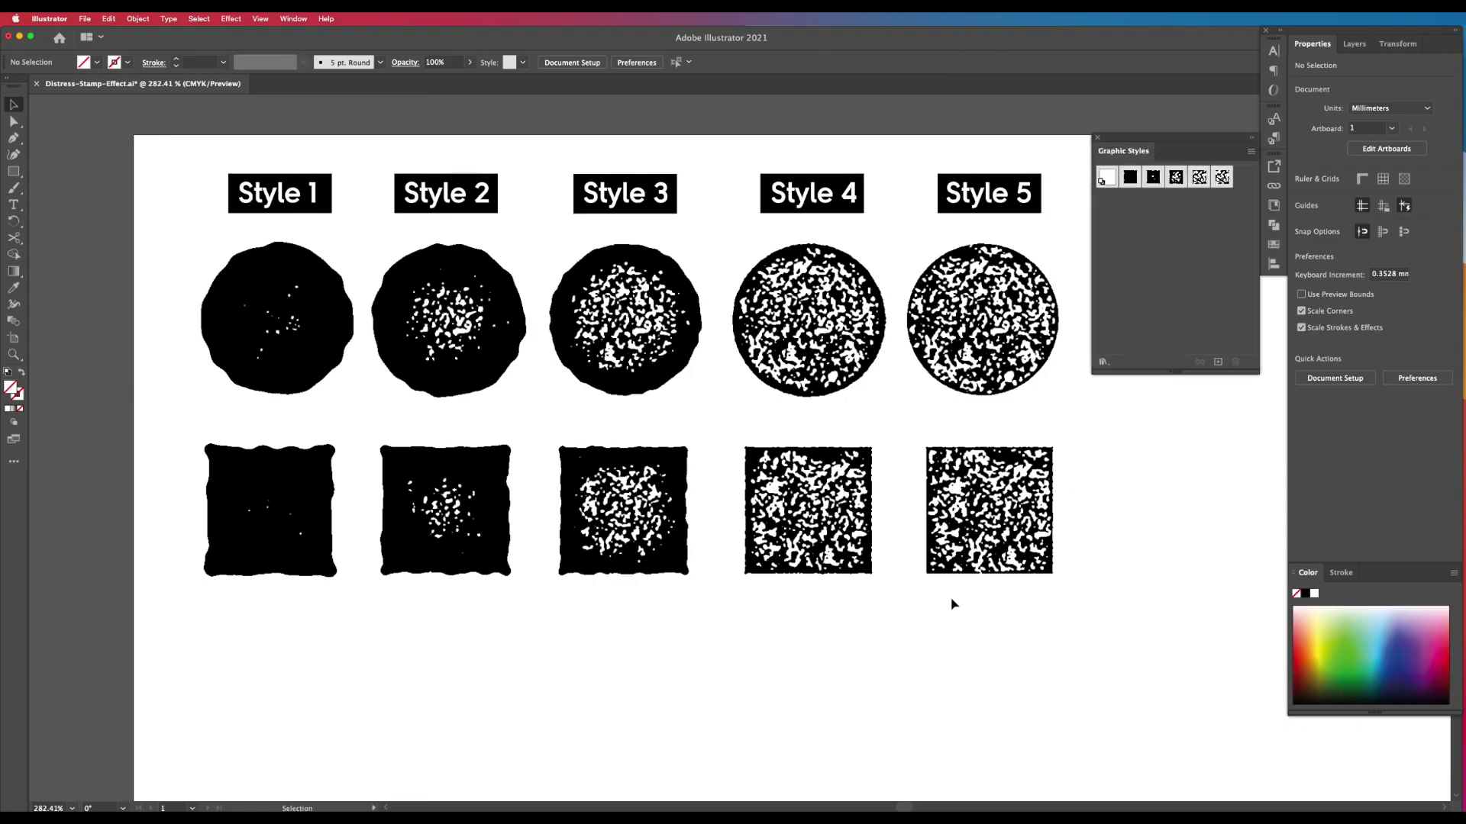
alt+click(836, 452)
alt+click(775, 523)
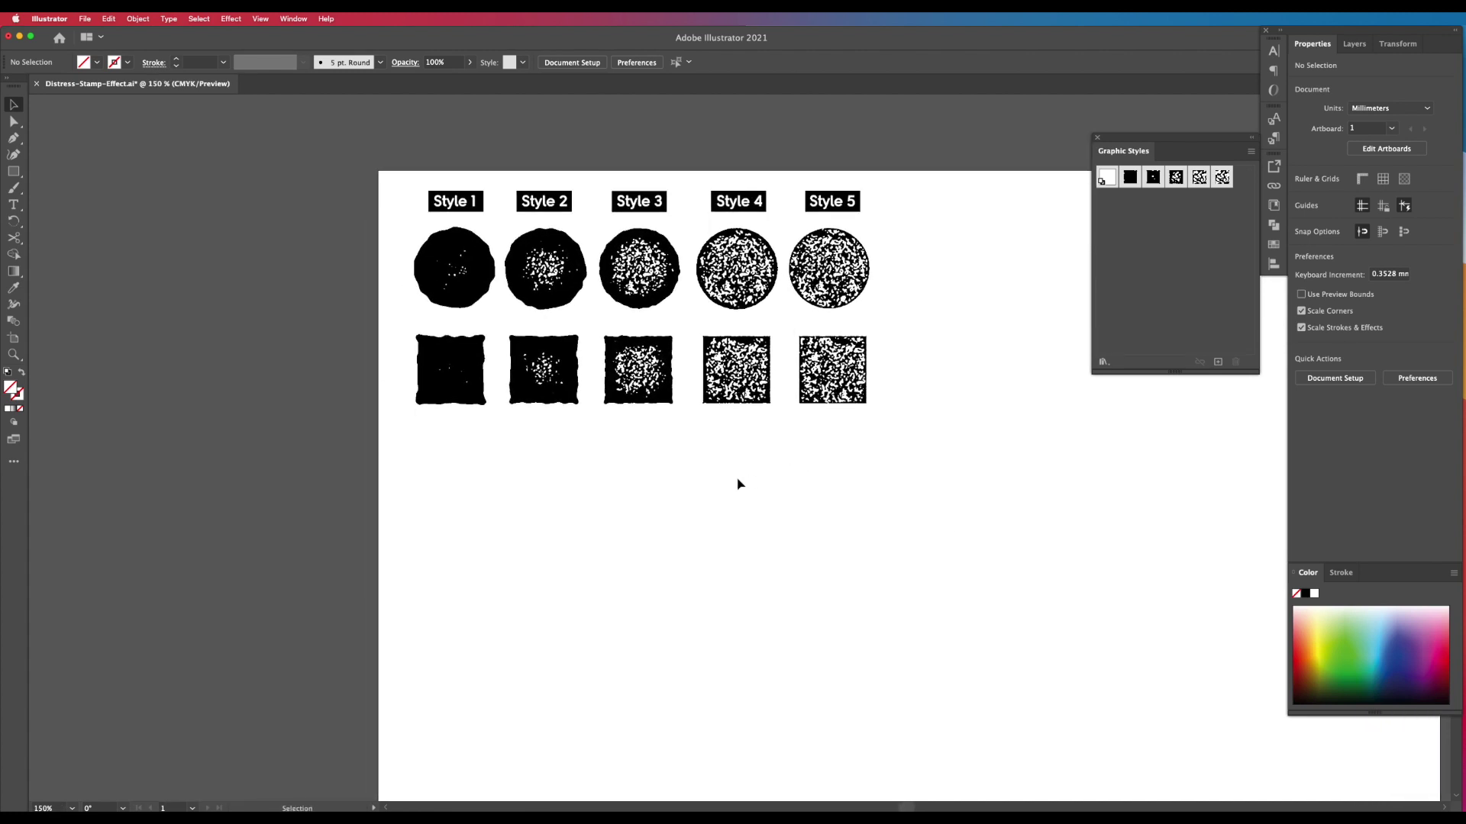
Draw a tall rectangle below the Style 1 square and fill it red
key(m)
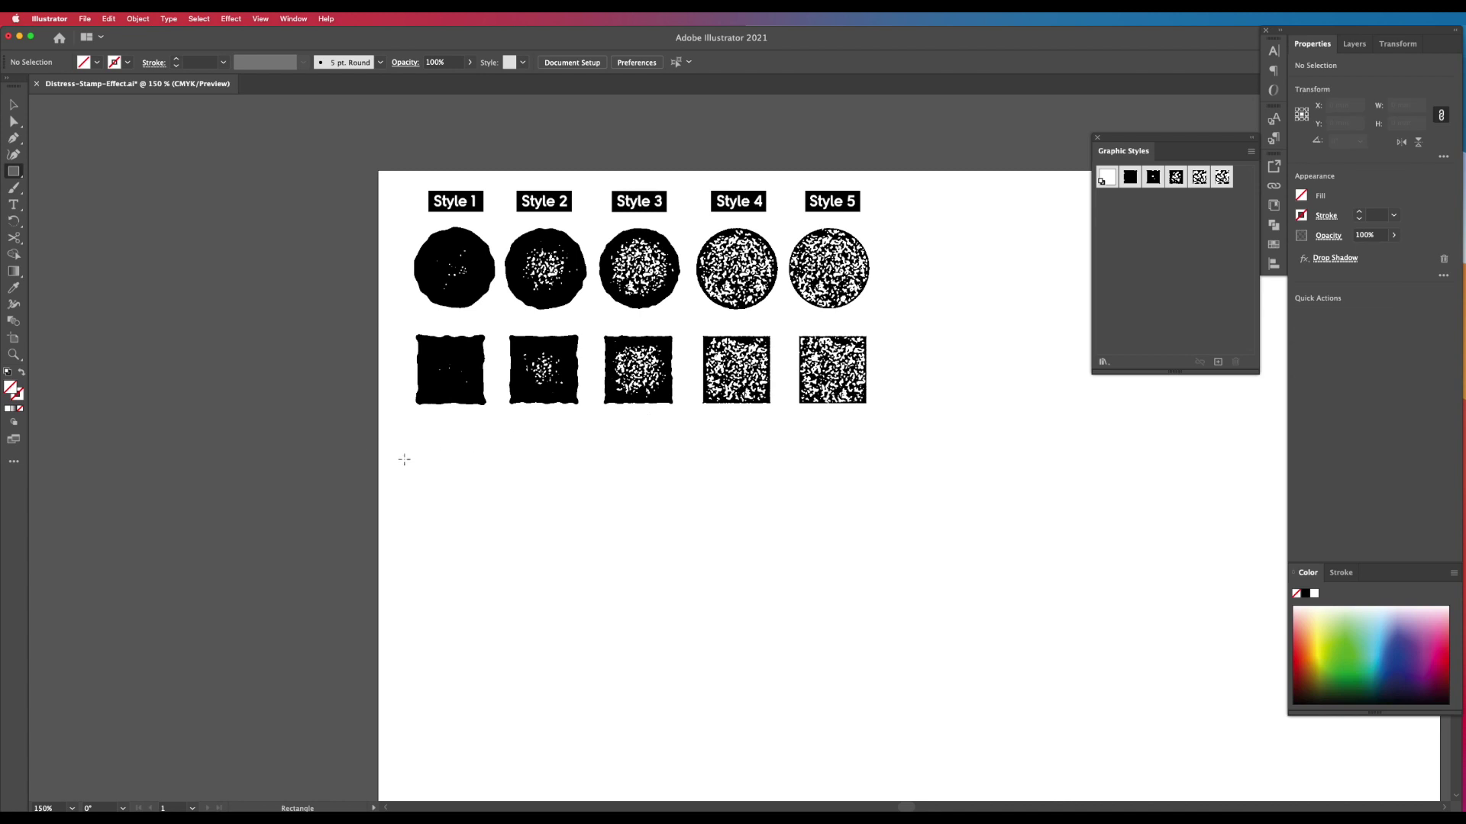
drag(426, 424, 480, 589)
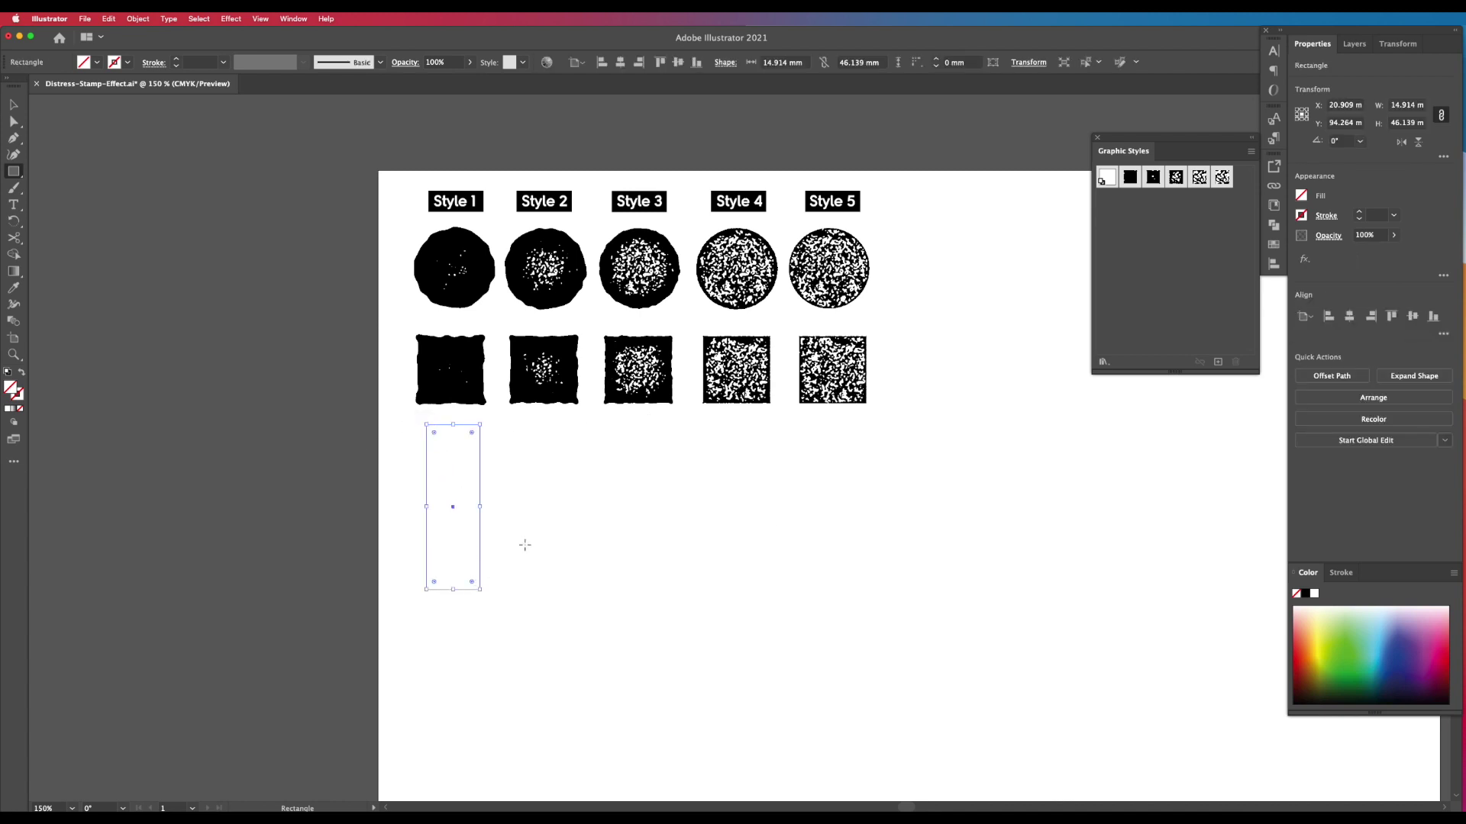
click(1273, 252)
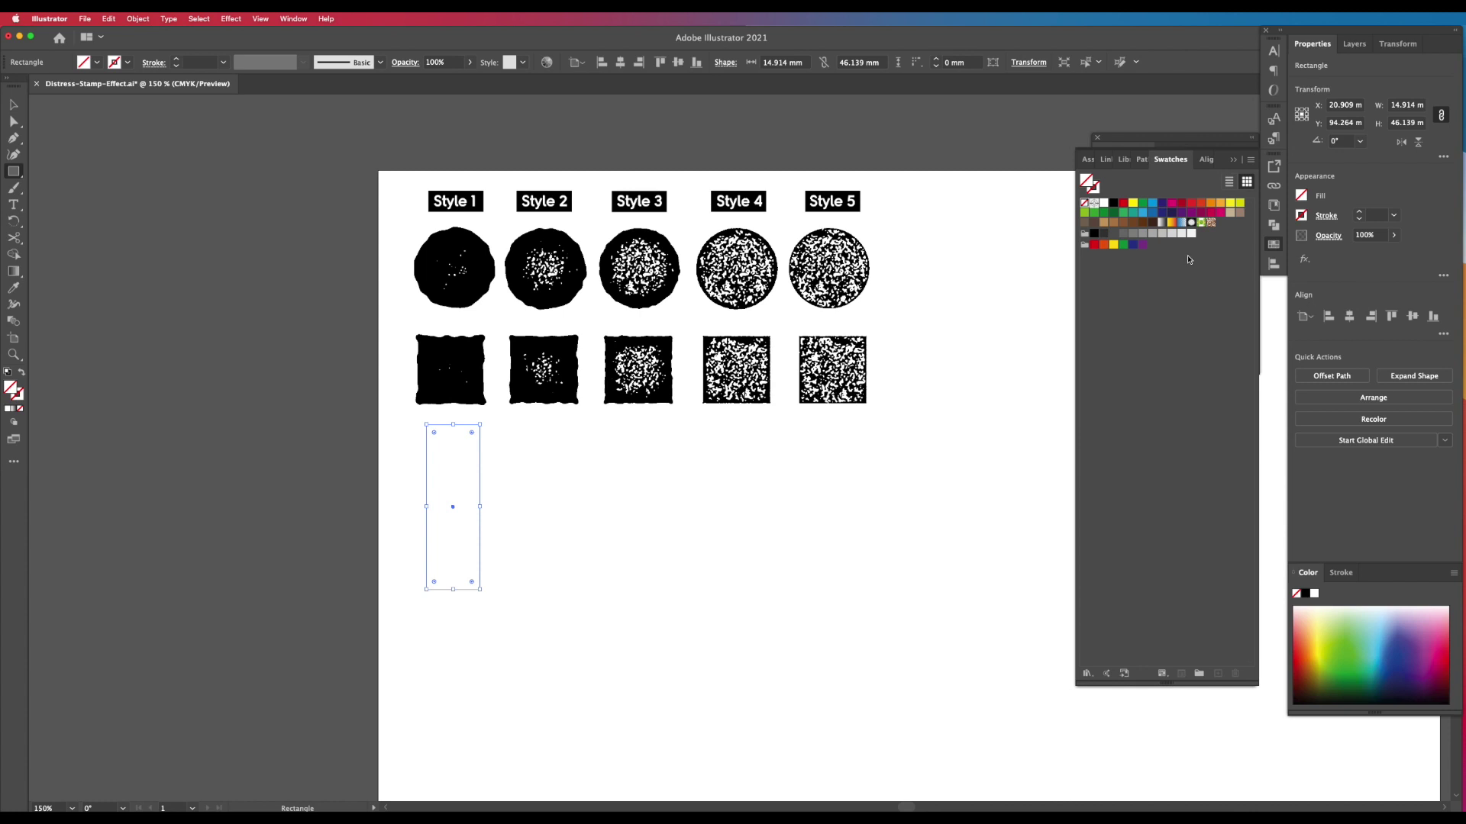
click(1124, 206)
key(v)
click(569, 563)
drag(478, 522, 871, 539)
Add medium and wide copies of the red rectangle, then duplicate the row of three below
click(675, 540)
click(813, 660)
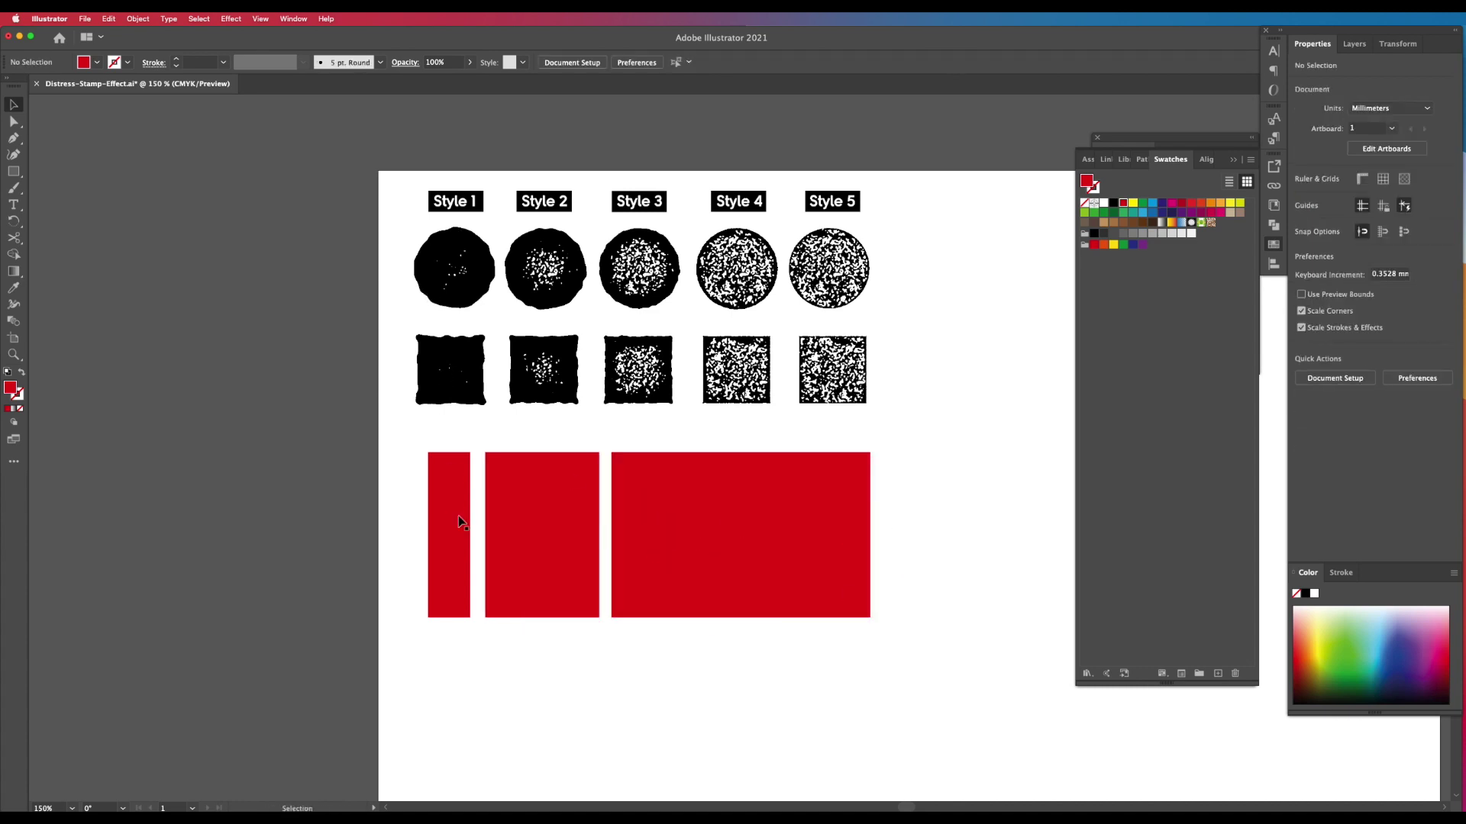
click(635, 653)
drag(411, 691, 721, 574)
drag(802, 496, 773, 675)
scroll(854, 688, down, 2)
click(965, 461)
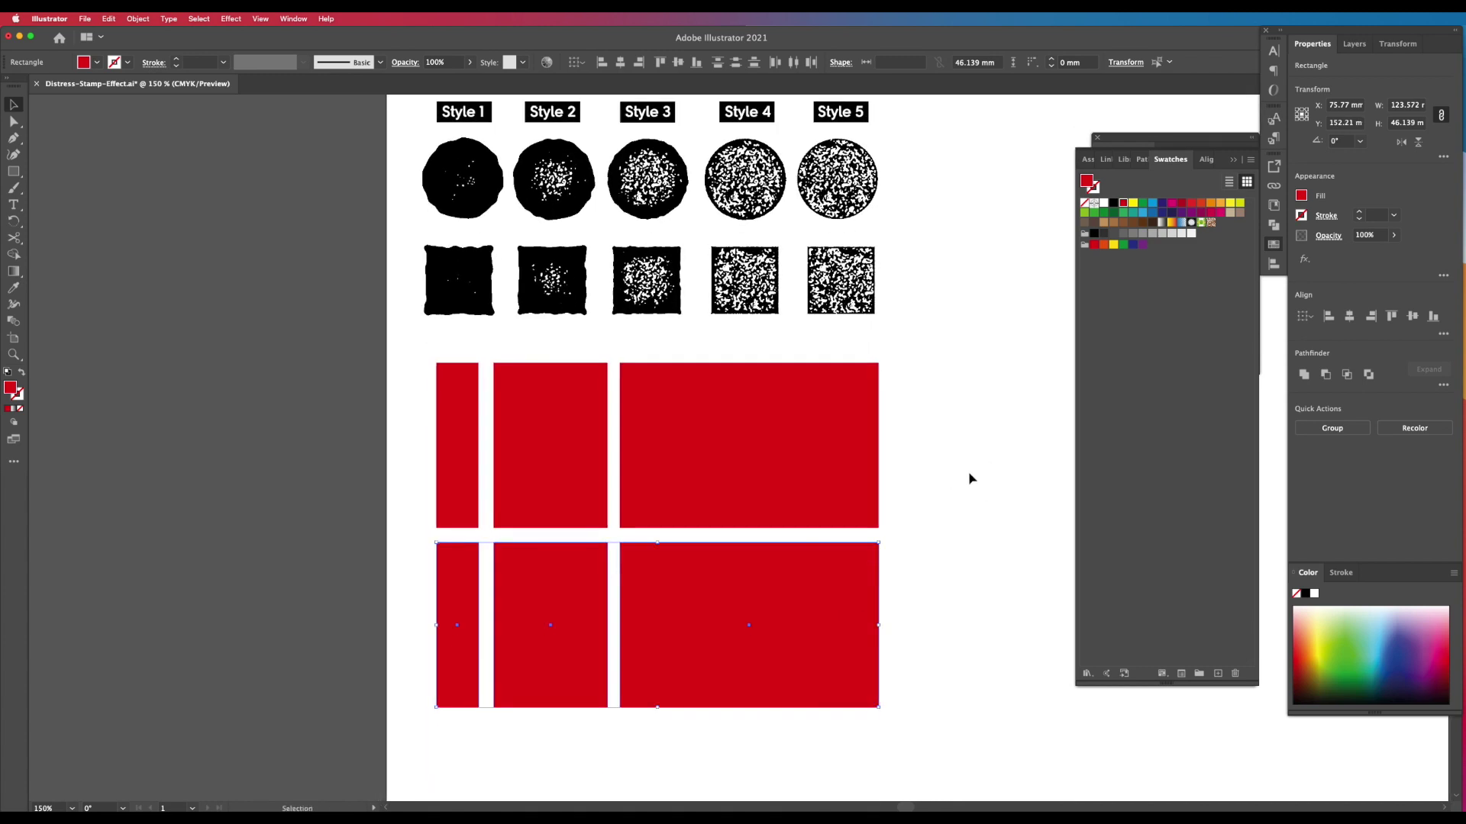
drag(964, 403, 432, 414)
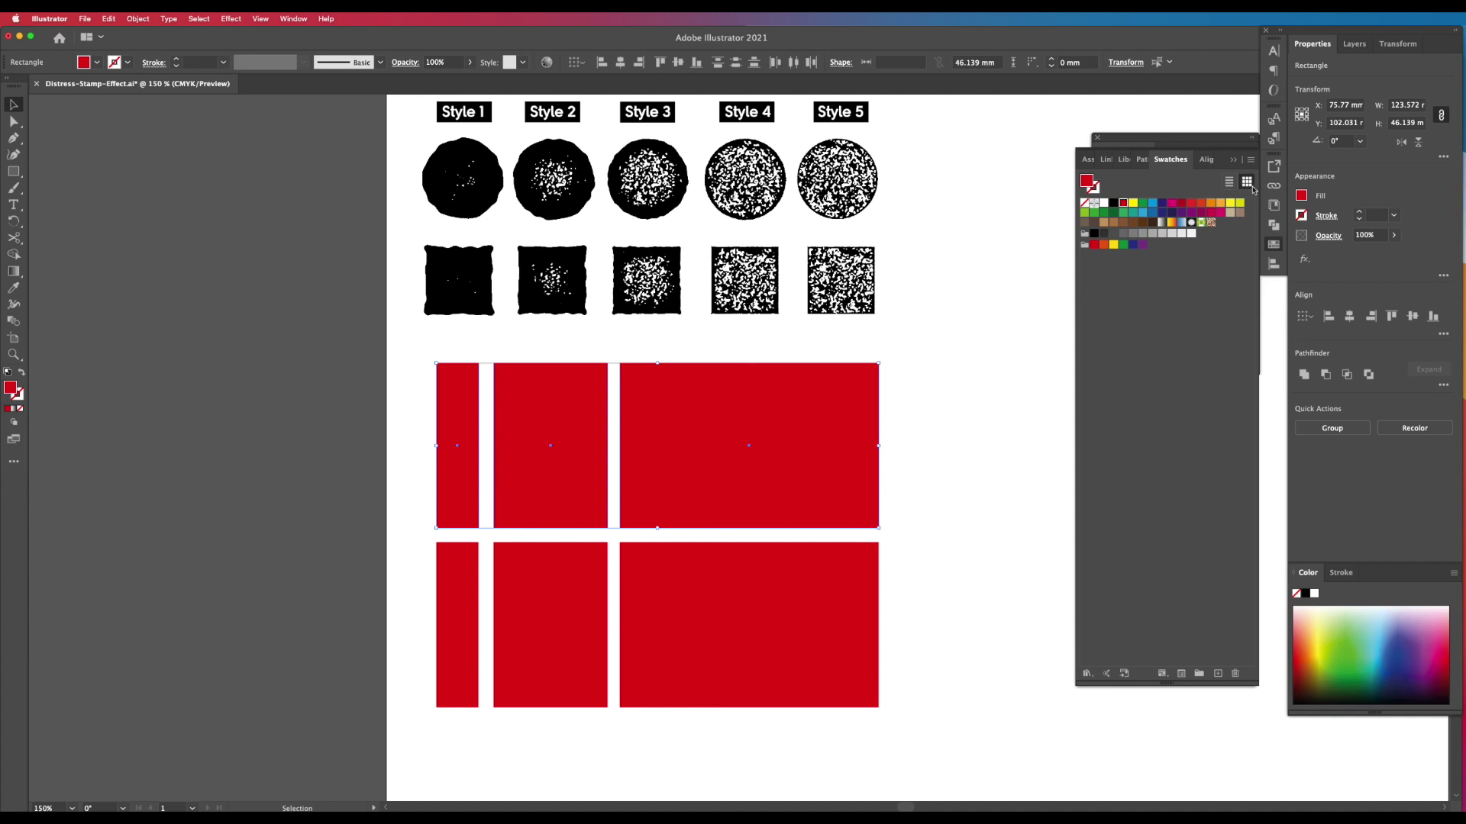
Apply a black distress graphic style to the top row of rectangles
click(1275, 246)
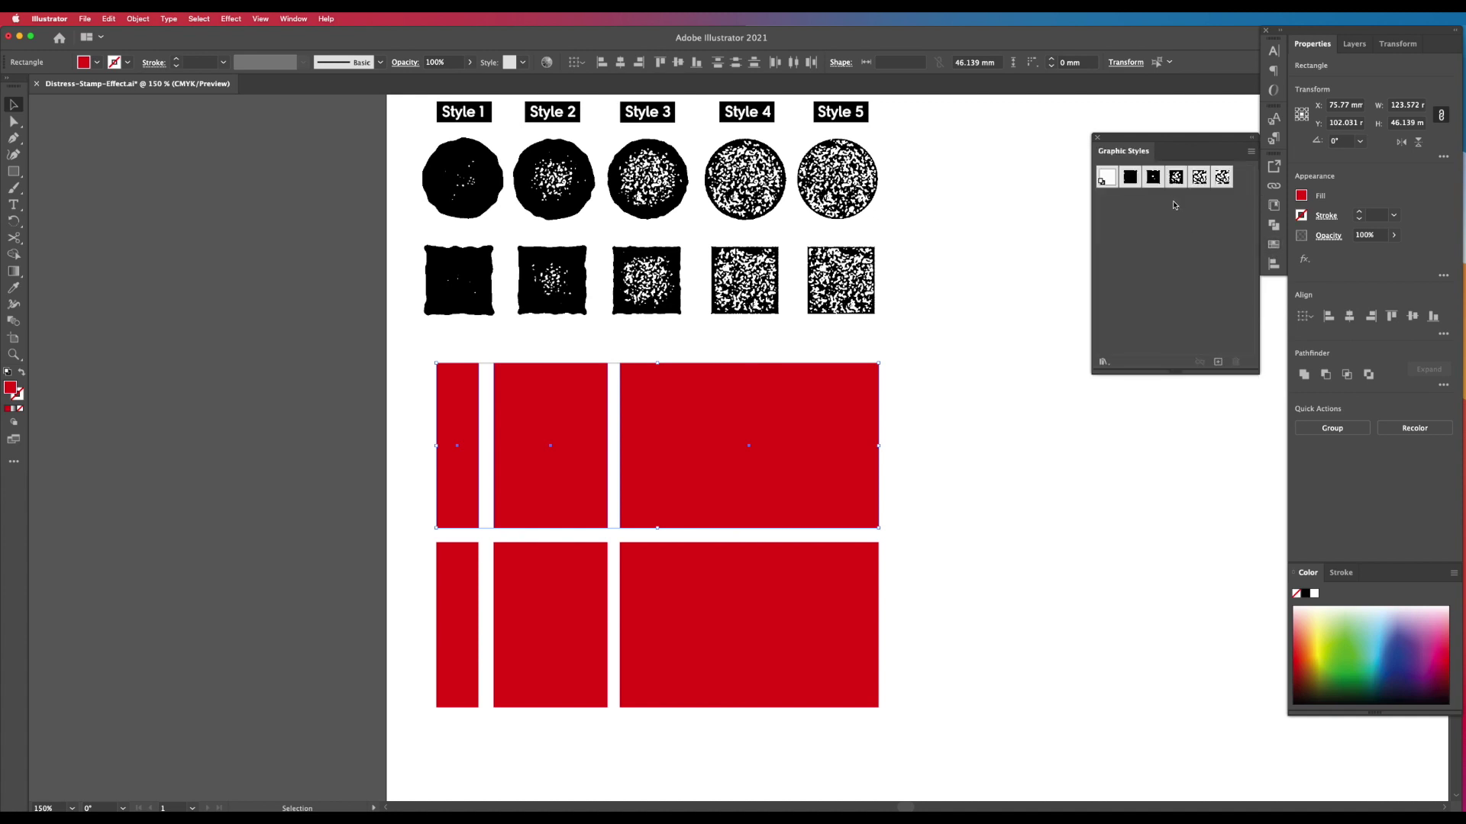
click(1132, 183)
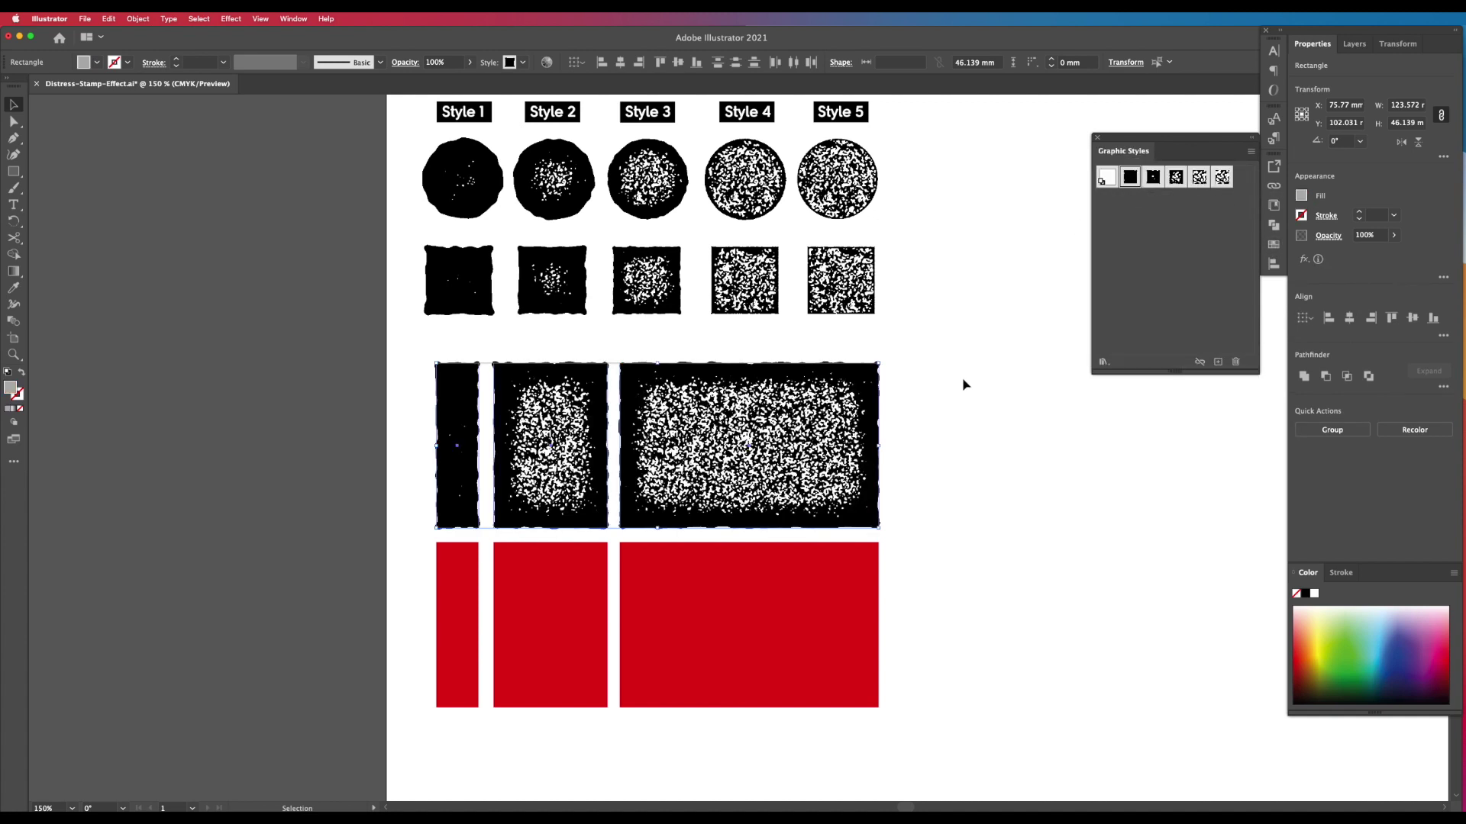
click(997, 436)
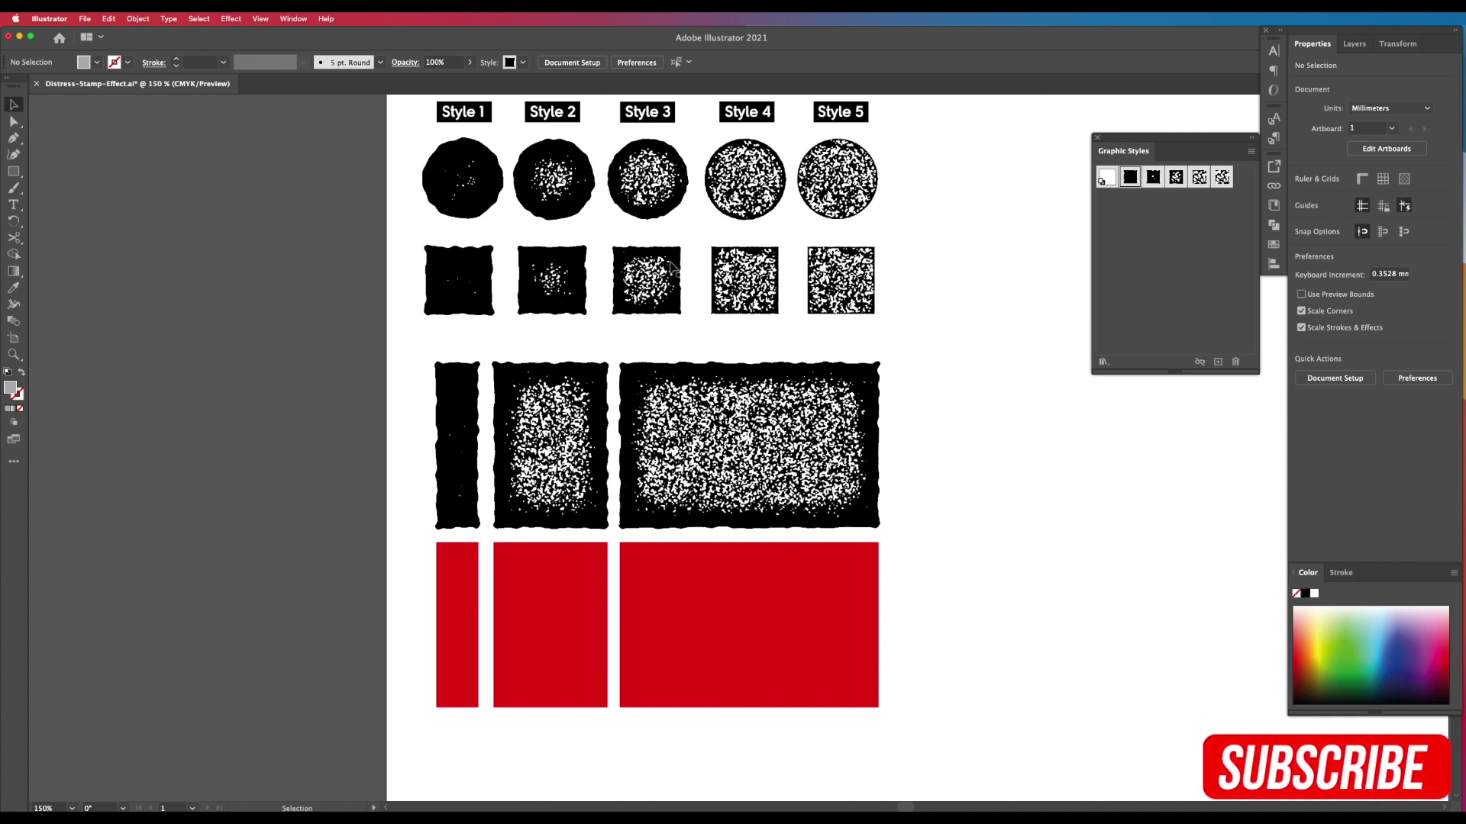
Apply a heavier speckled distress style to the bottom row and zoom out
click(667, 644)
shift+click(550, 624)
shift+click(456, 624)
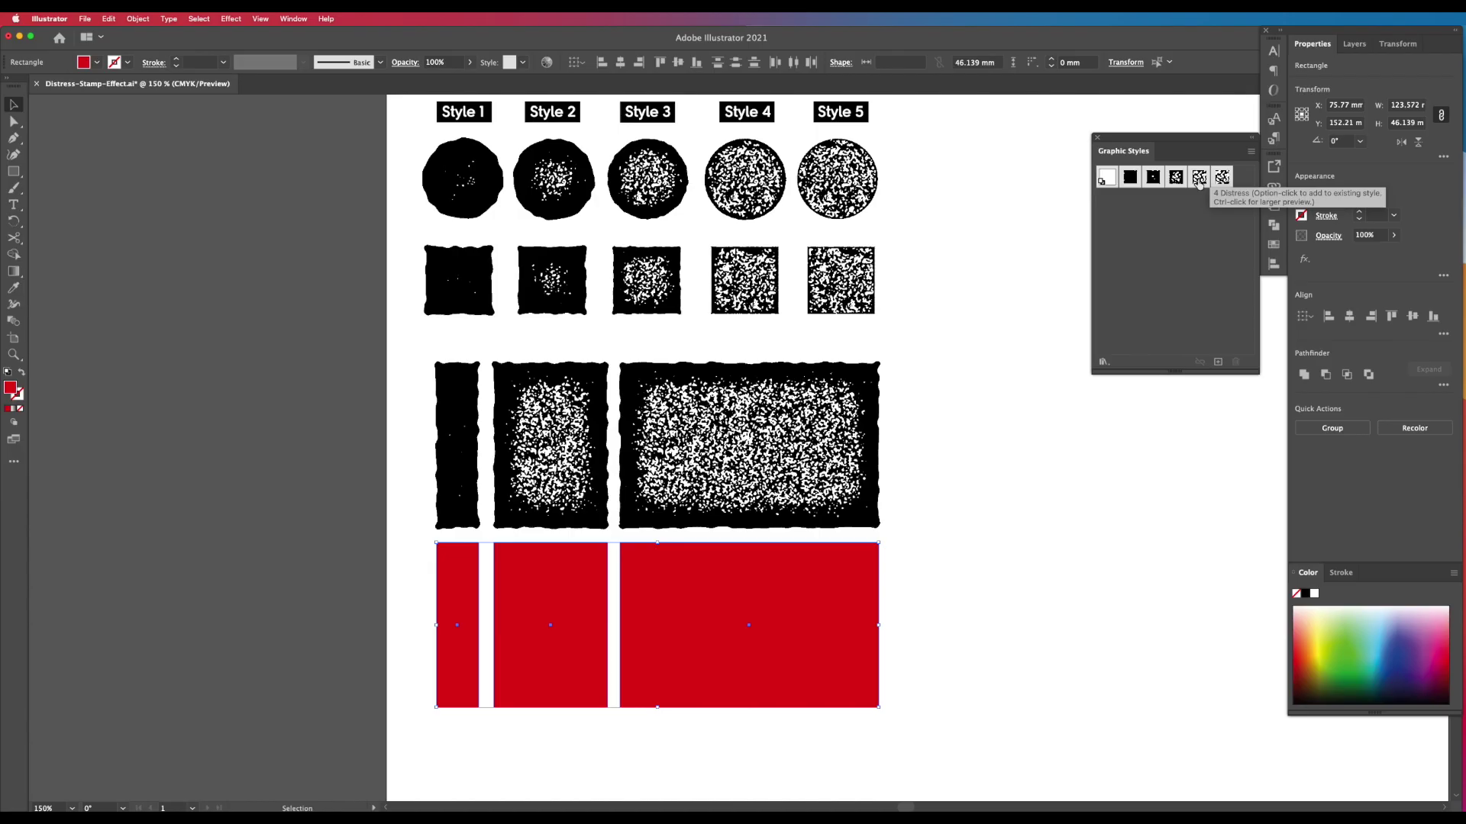
click(1199, 181)
click(950, 590)
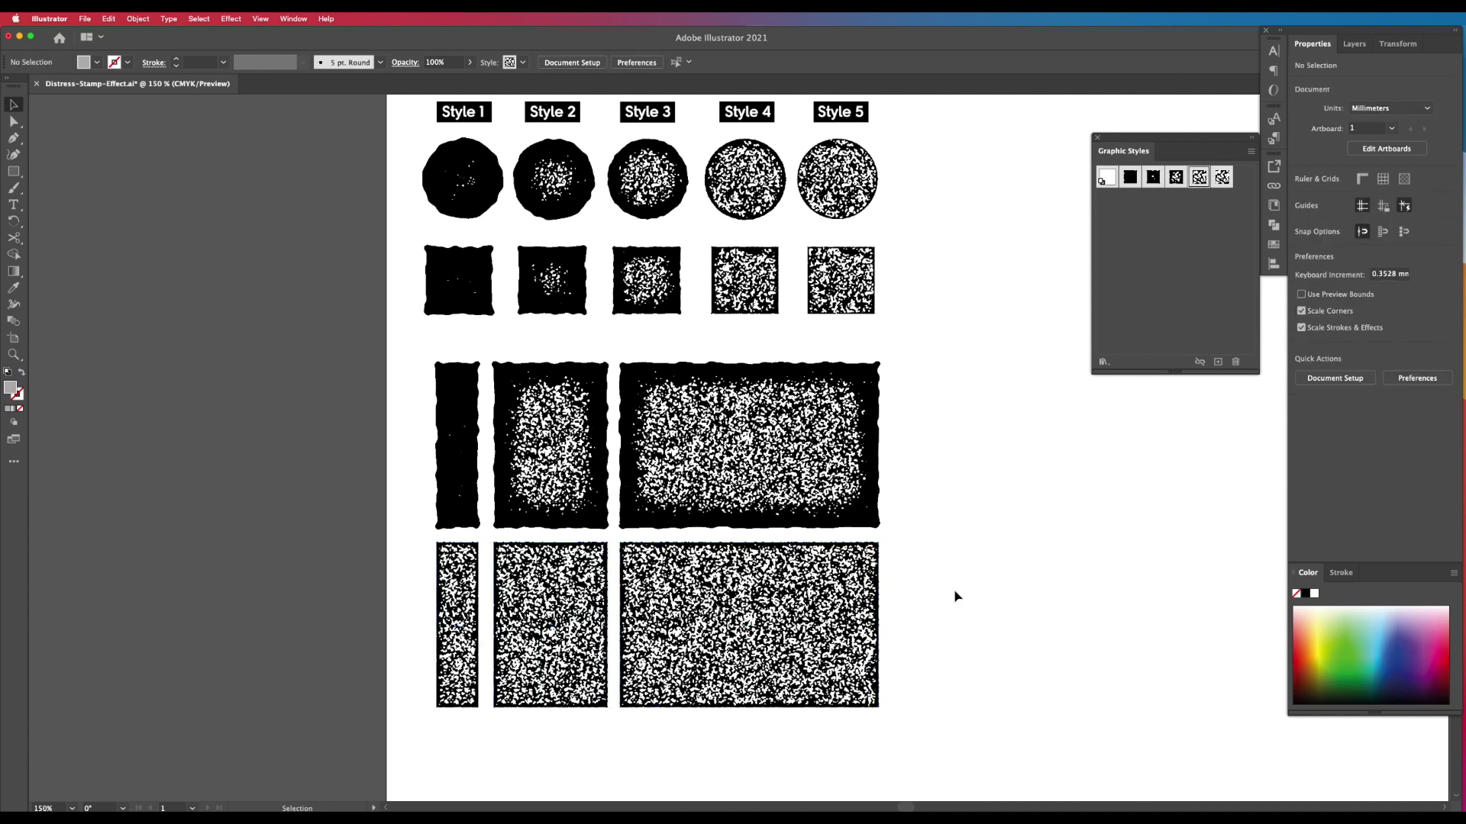
click(985, 580)
drag(964, 554, 619, 682)
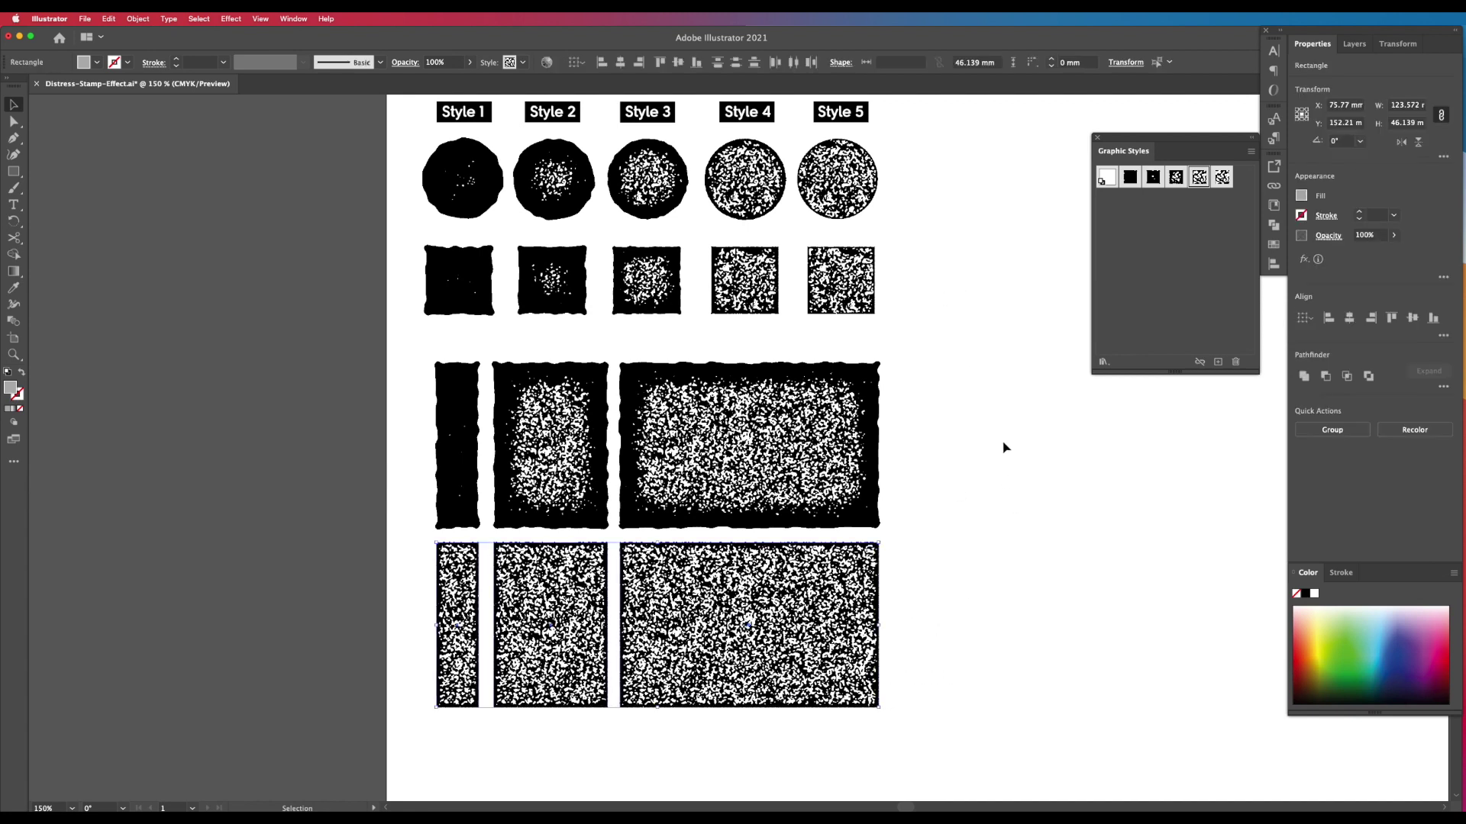
click(1018, 529)
key(super+minus)
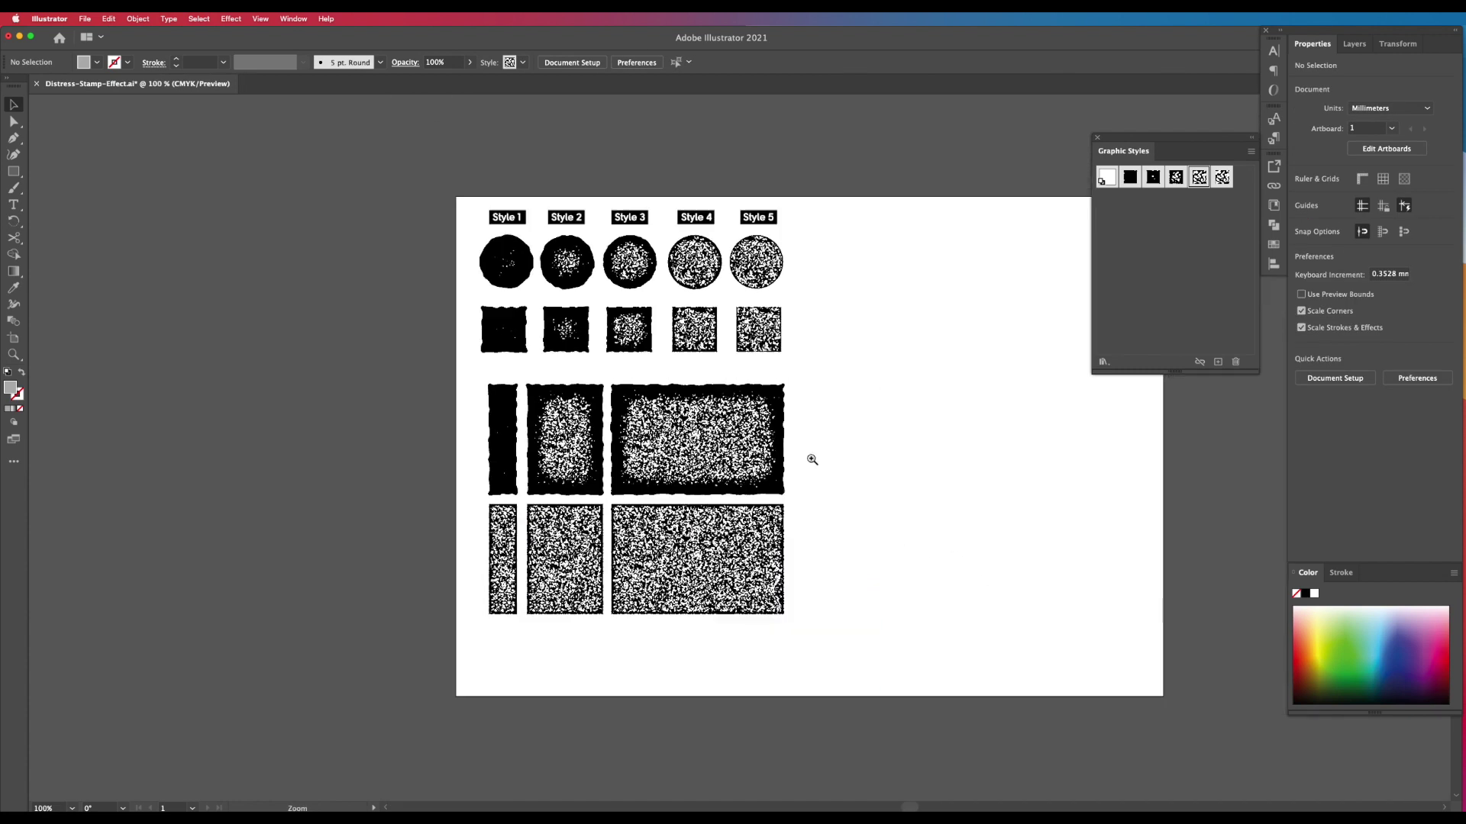
Place a copy of the medium distressed rectangle left of the artboard
drag(688, 444, 416, 329)
click(451, 456)
scroll(510, 461, up, 6)
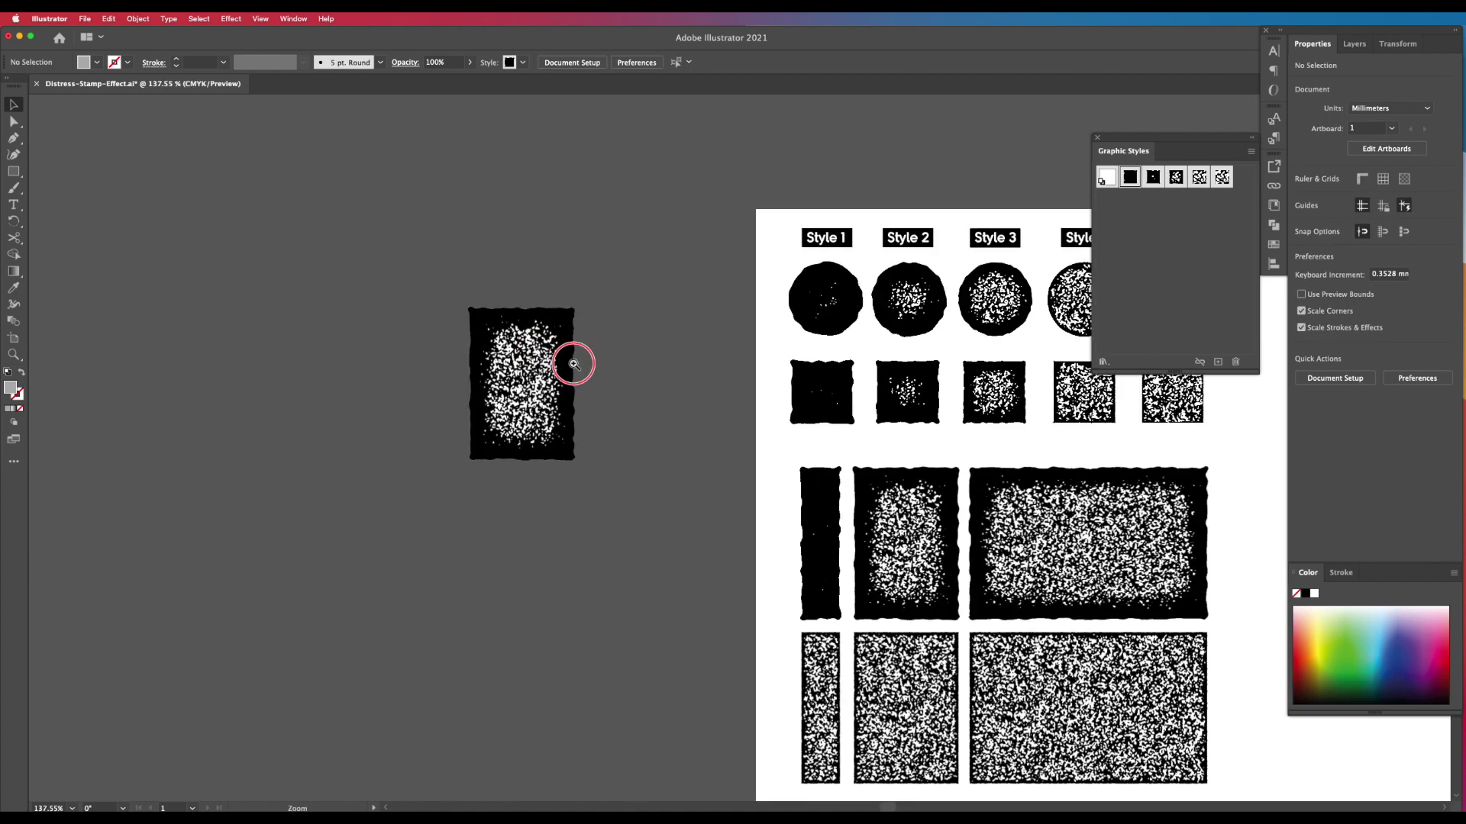
drag(672, 428, 568, 415)
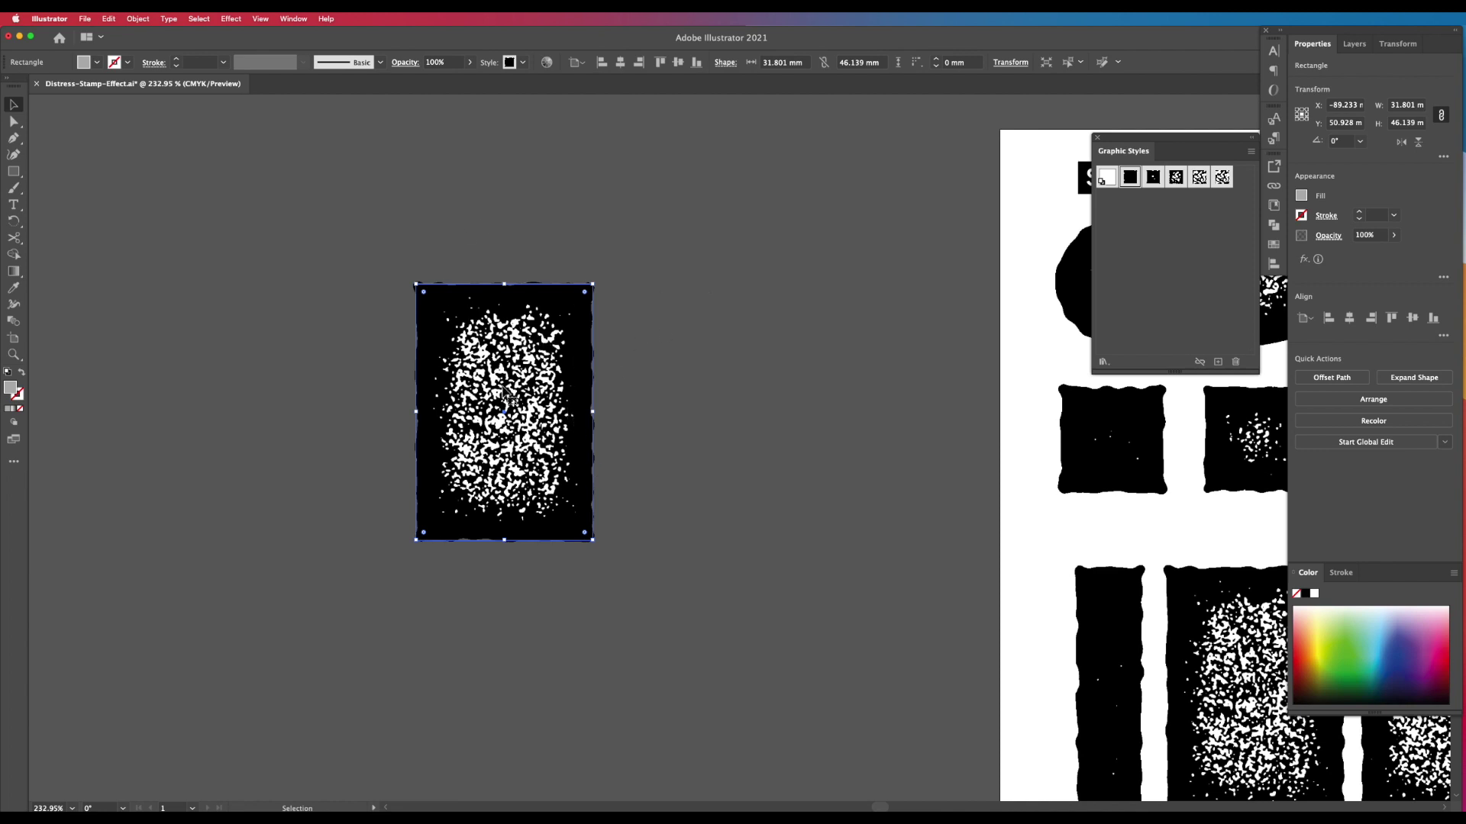
Expand the copy's appearance into an embedded image
click(138, 19)
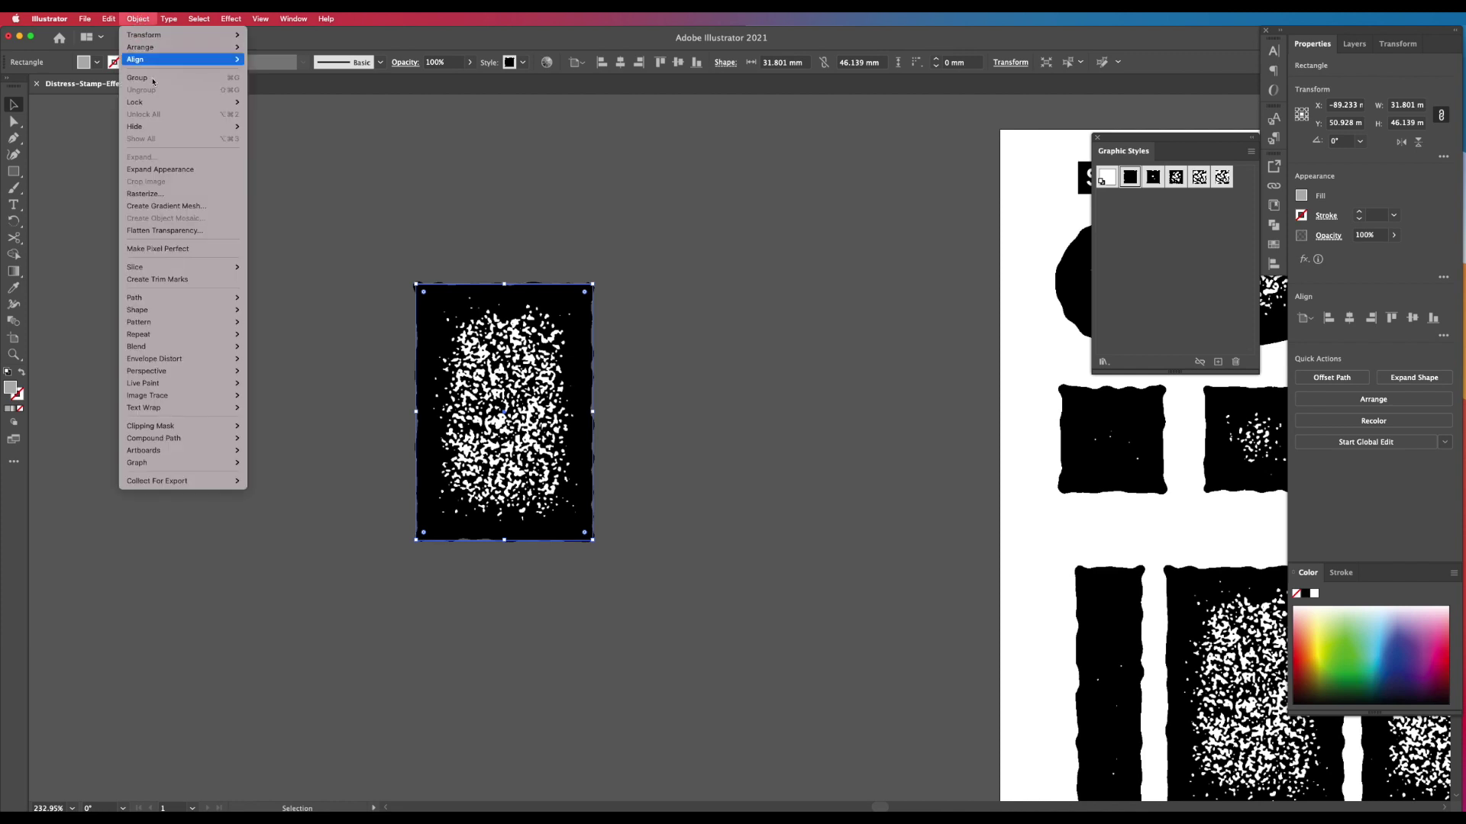
click(167, 172)
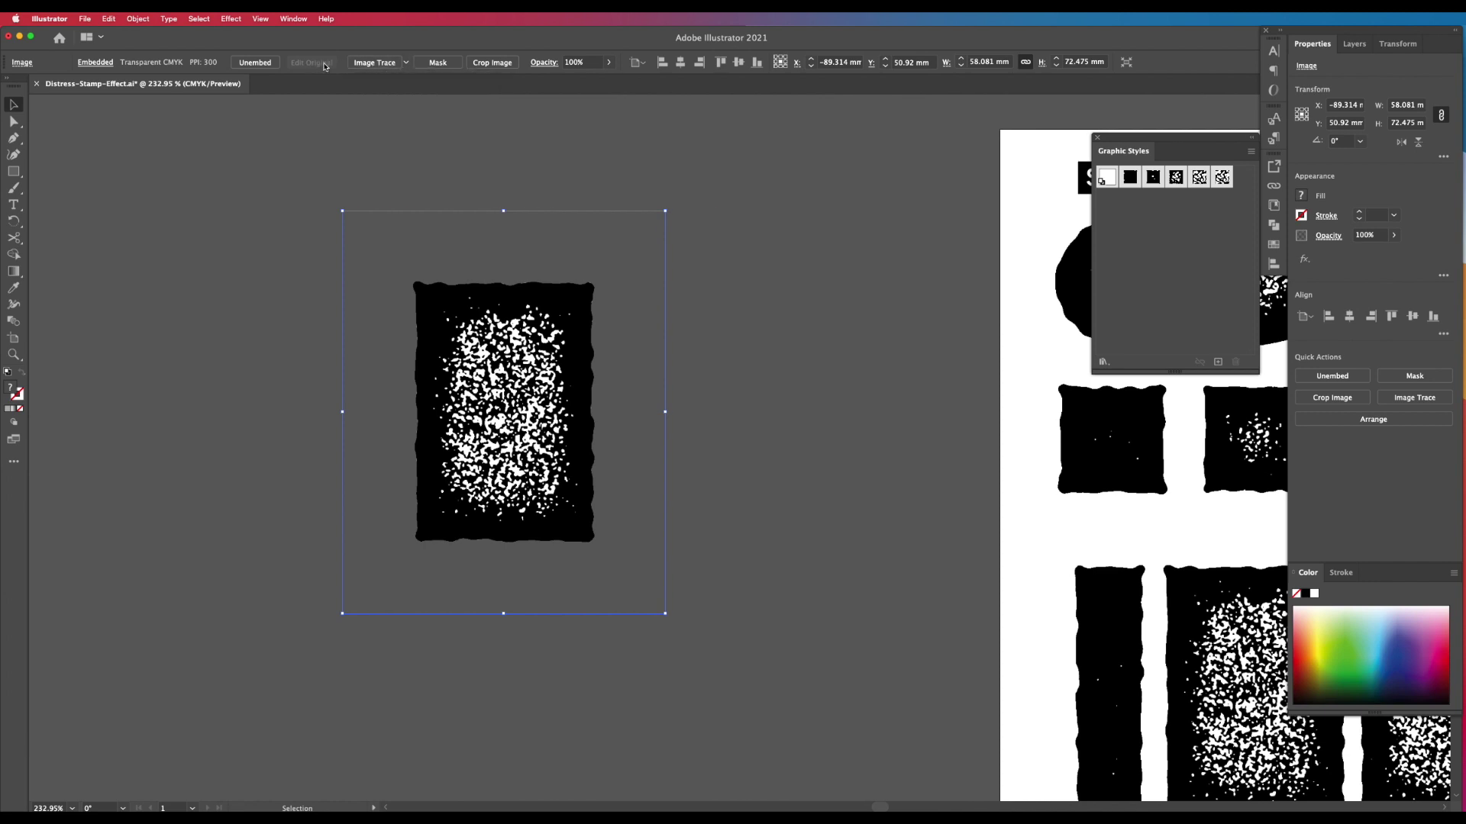
click(293, 18)
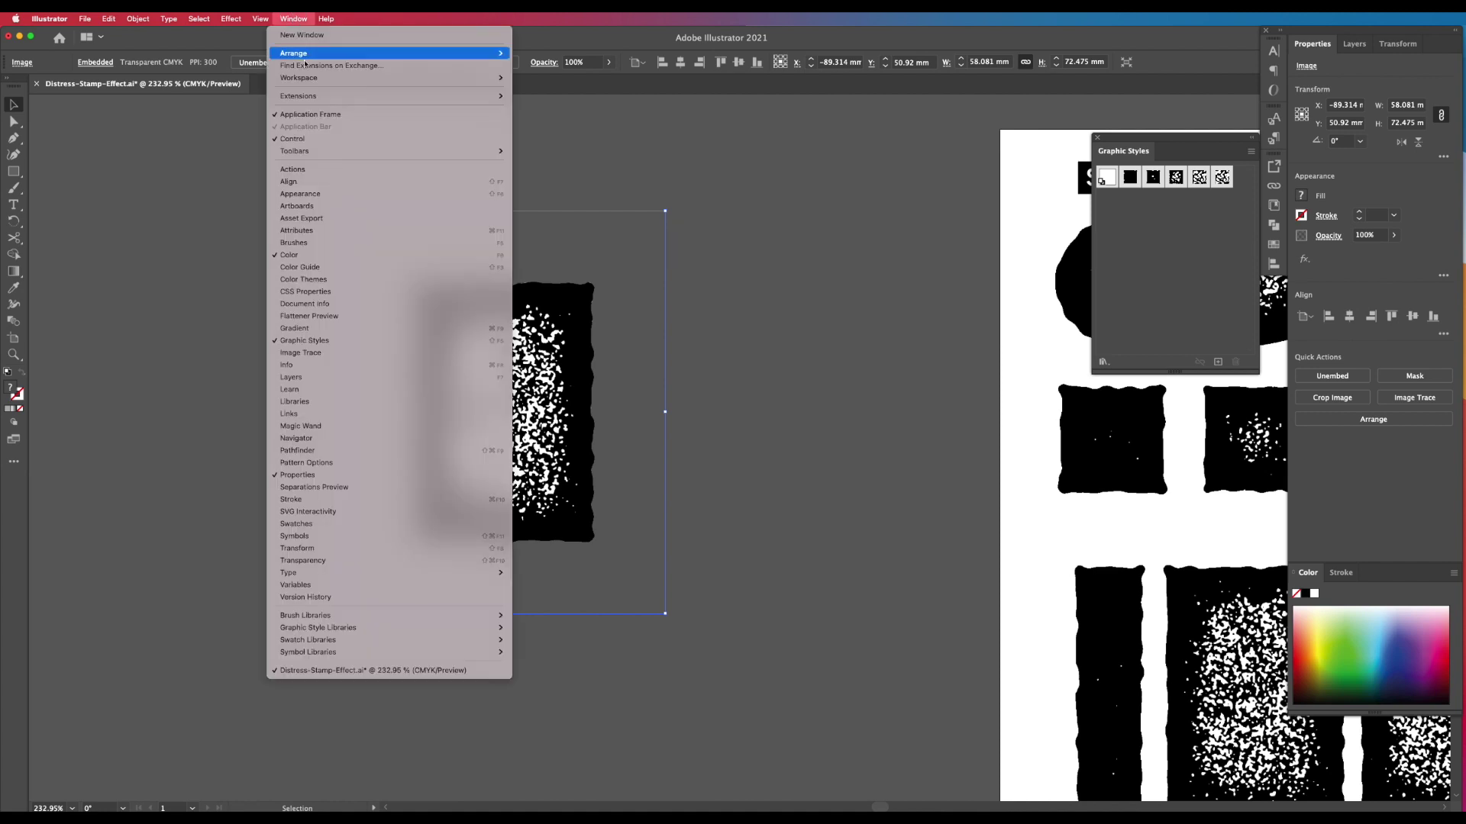
Trace the embedded copy in Black and White mode, then bring up Expand options for it
click(309, 355)
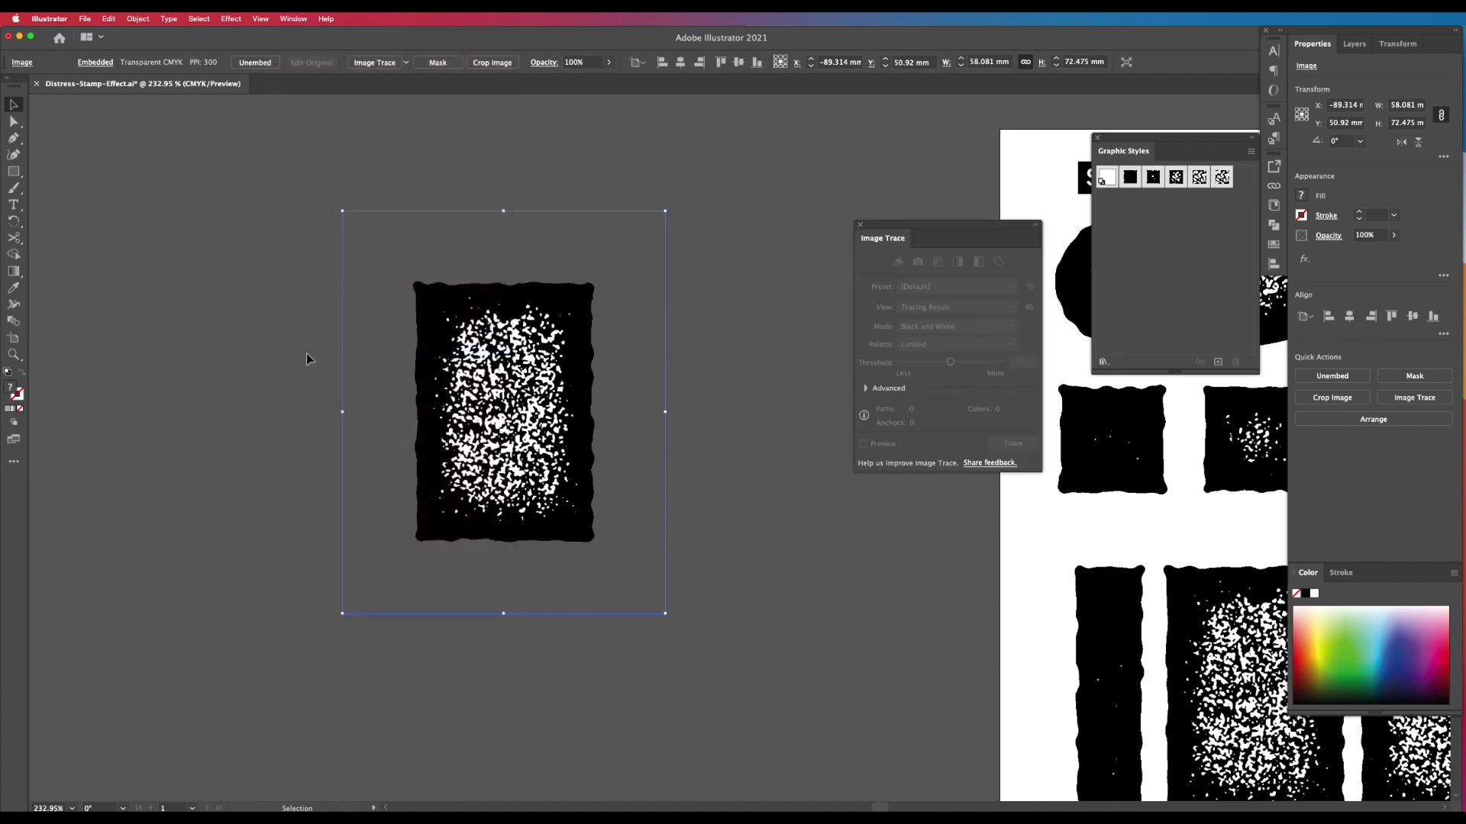
drag(897, 224, 785, 171)
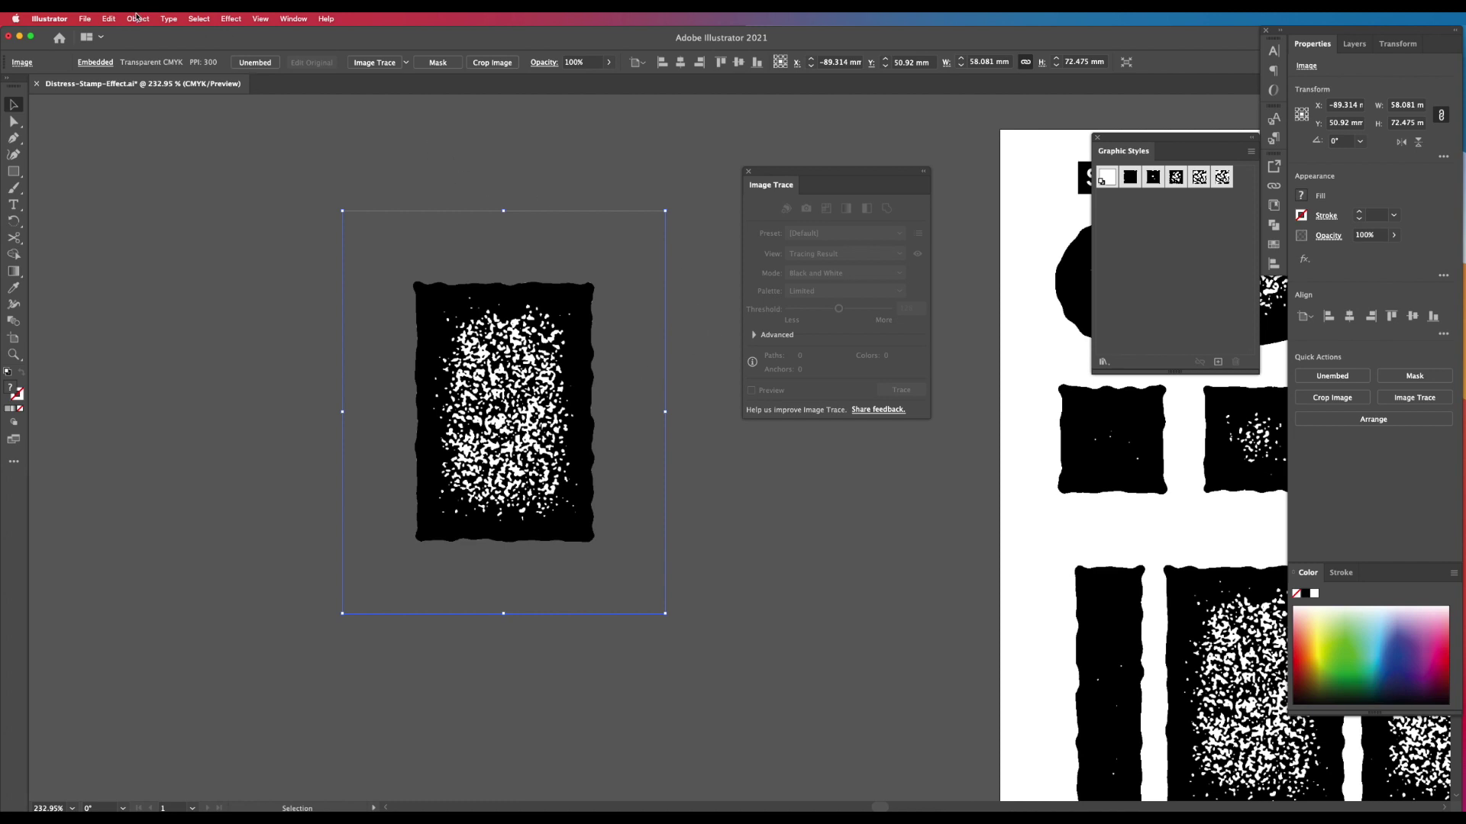
click(429, 150)
click(516, 336)
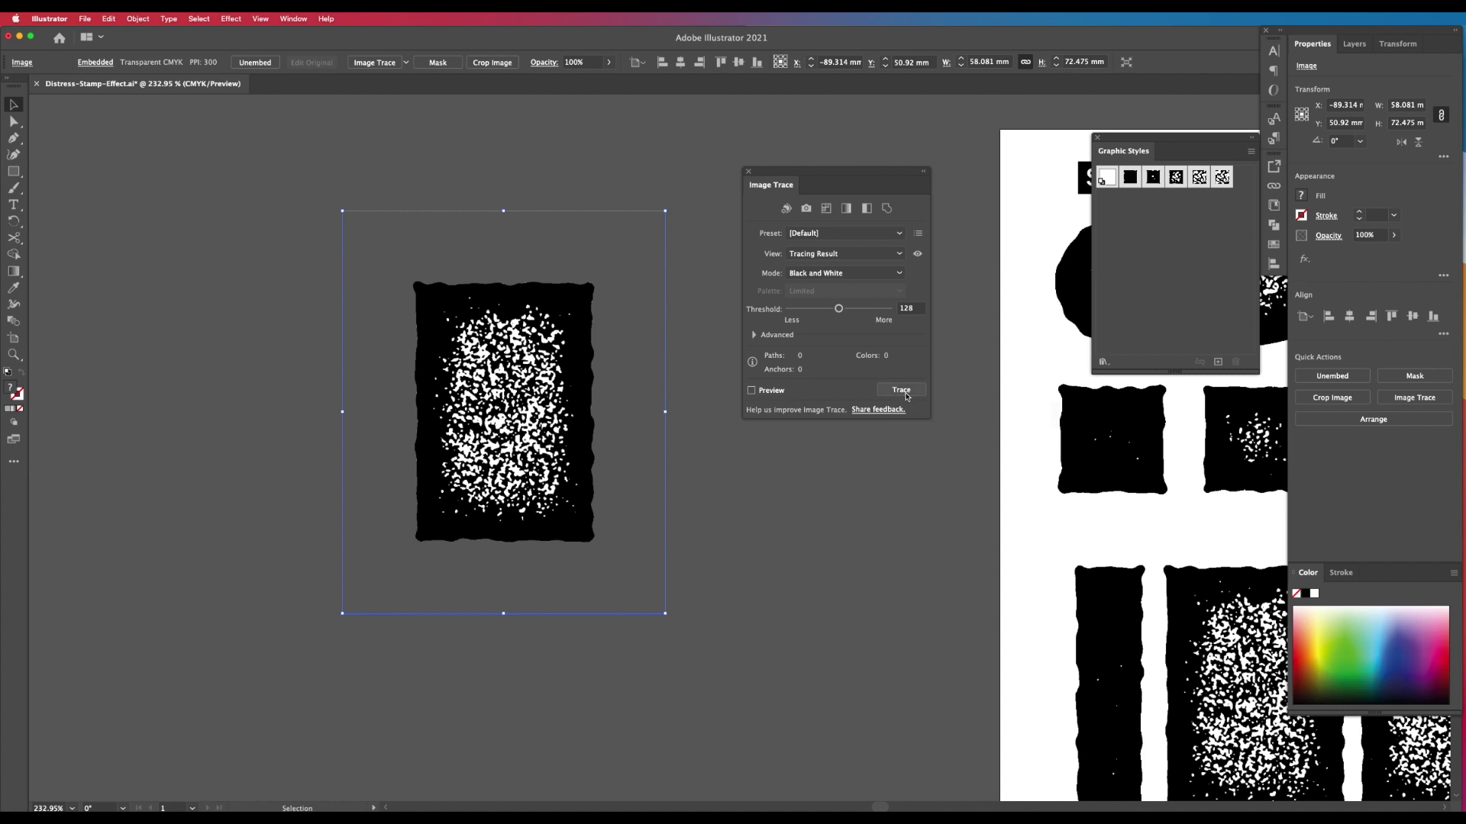
click(904, 393)
key(space)
alt+click(718, 496)
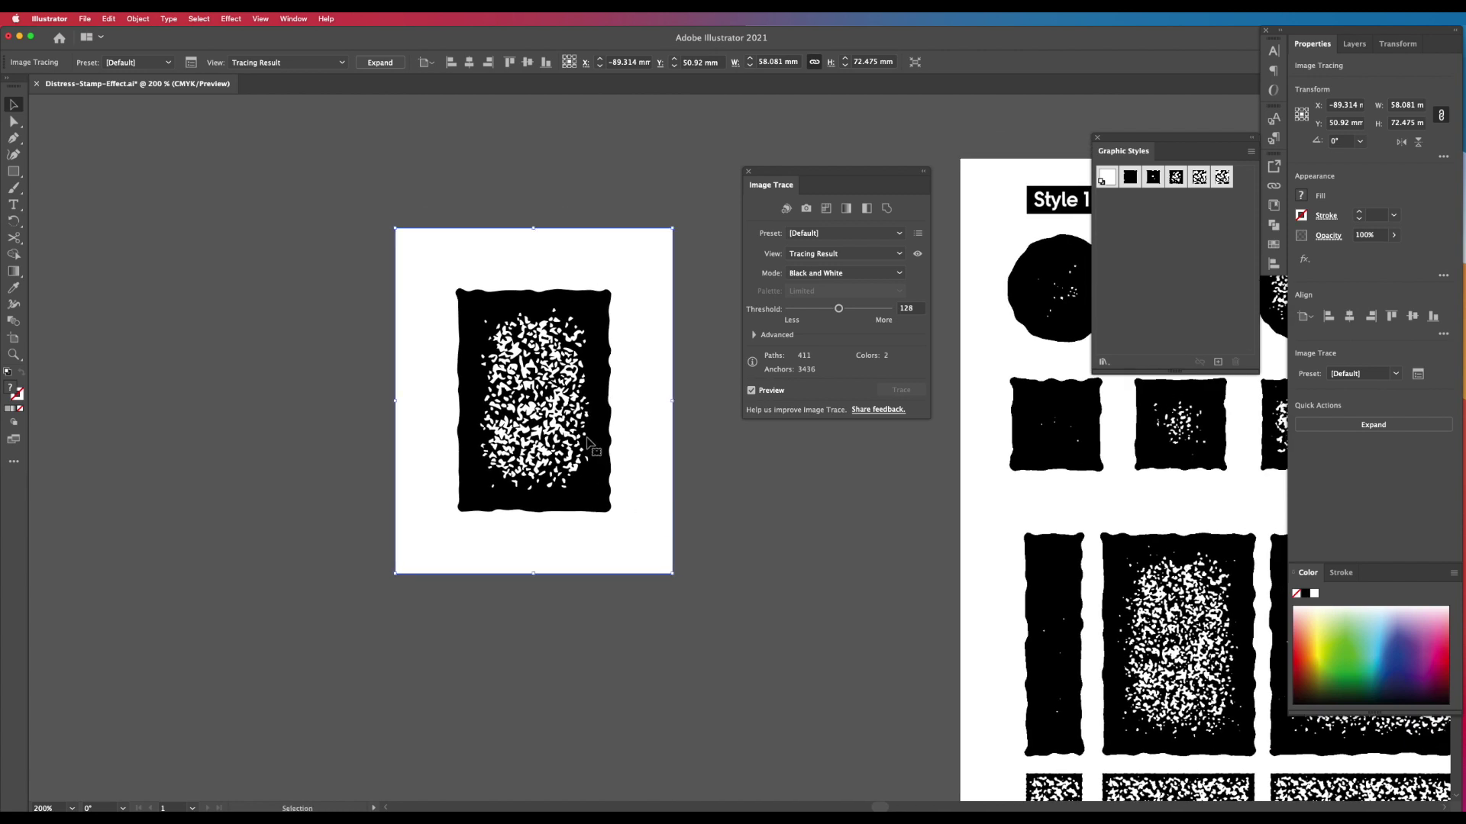
click(749, 172)
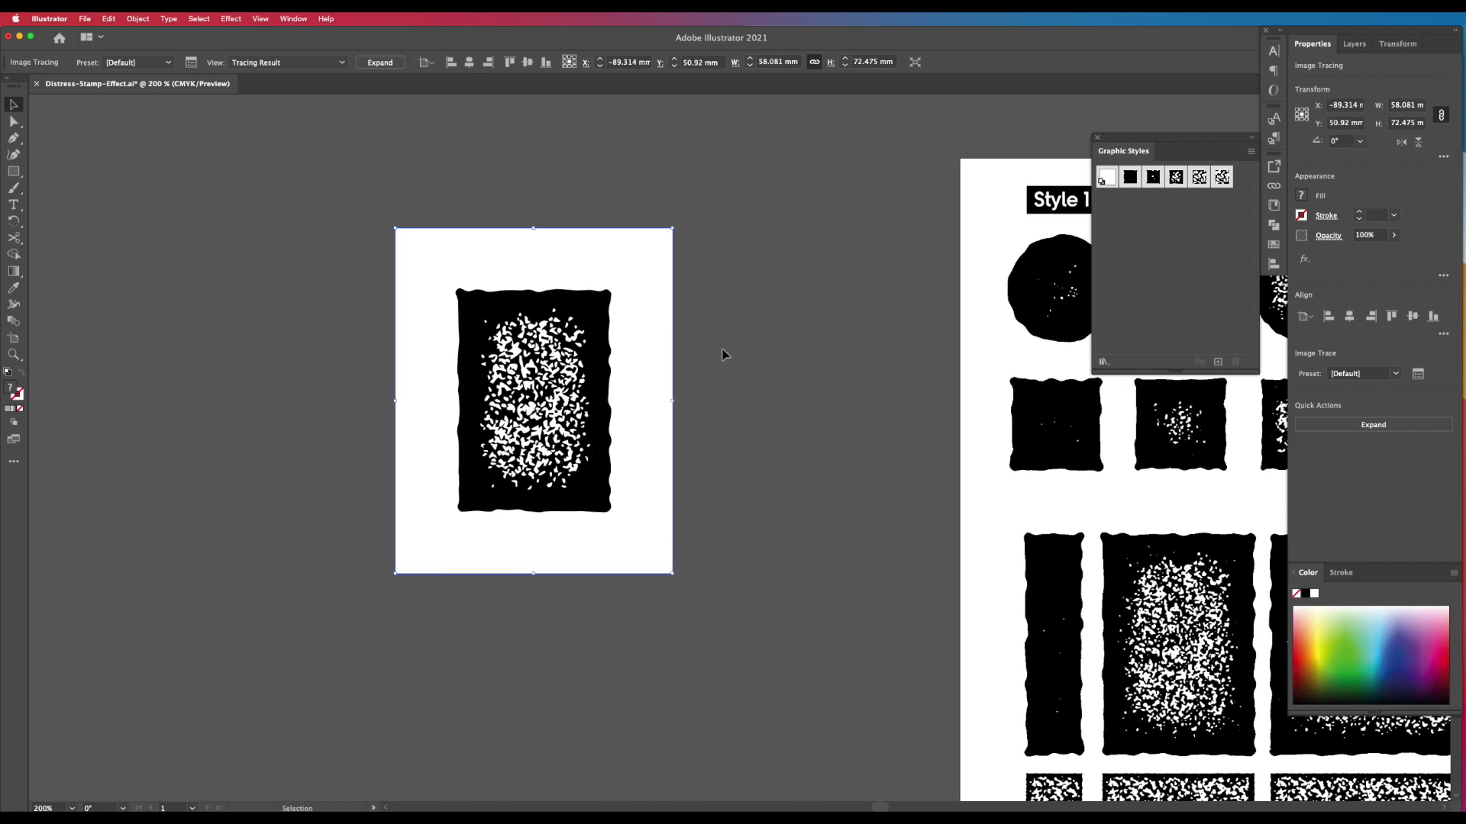
click(138, 18)
click(157, 155)
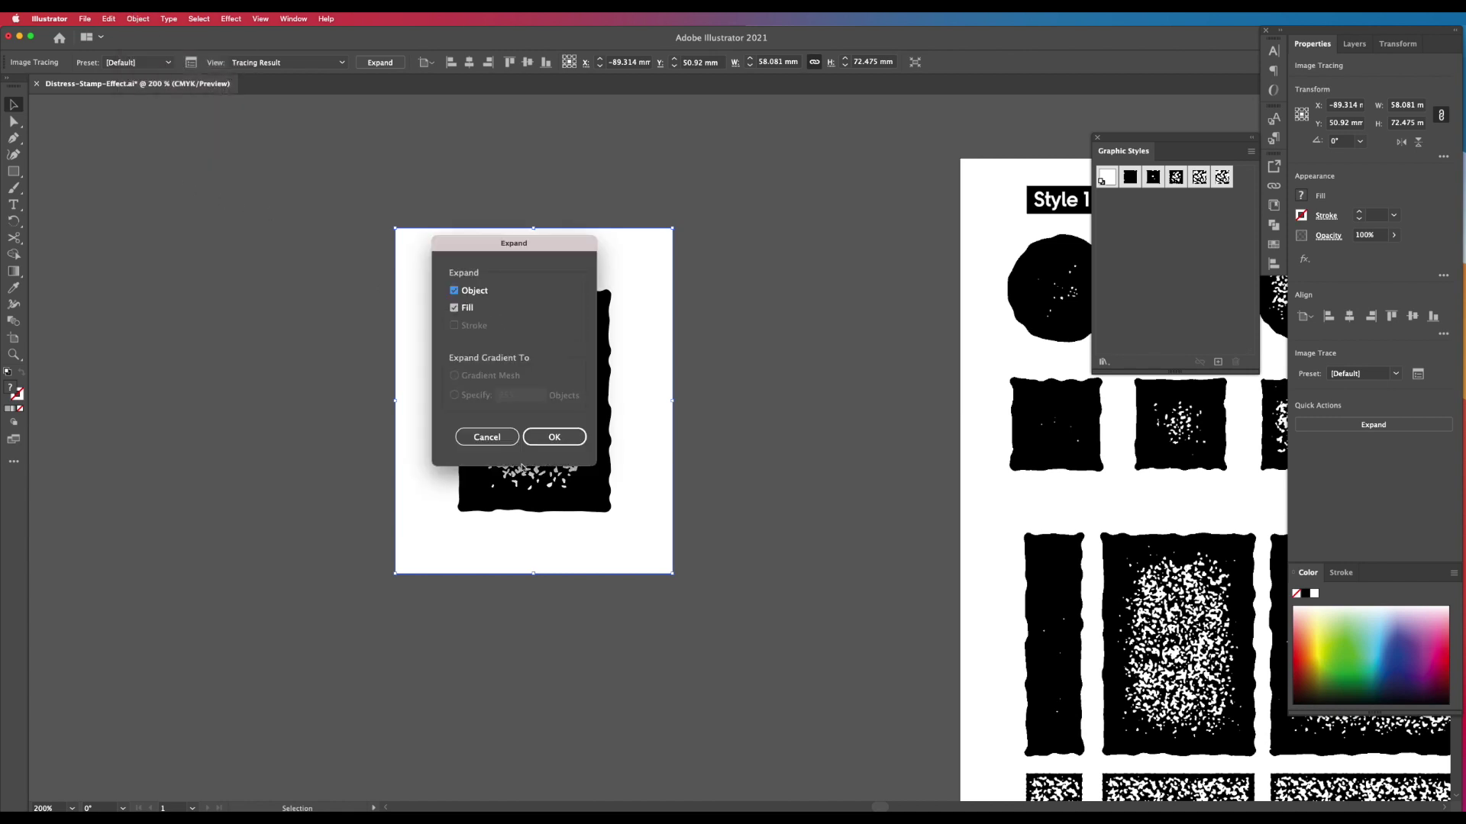
Expand the tracing into shapes and ungroup it
click(554, 436)
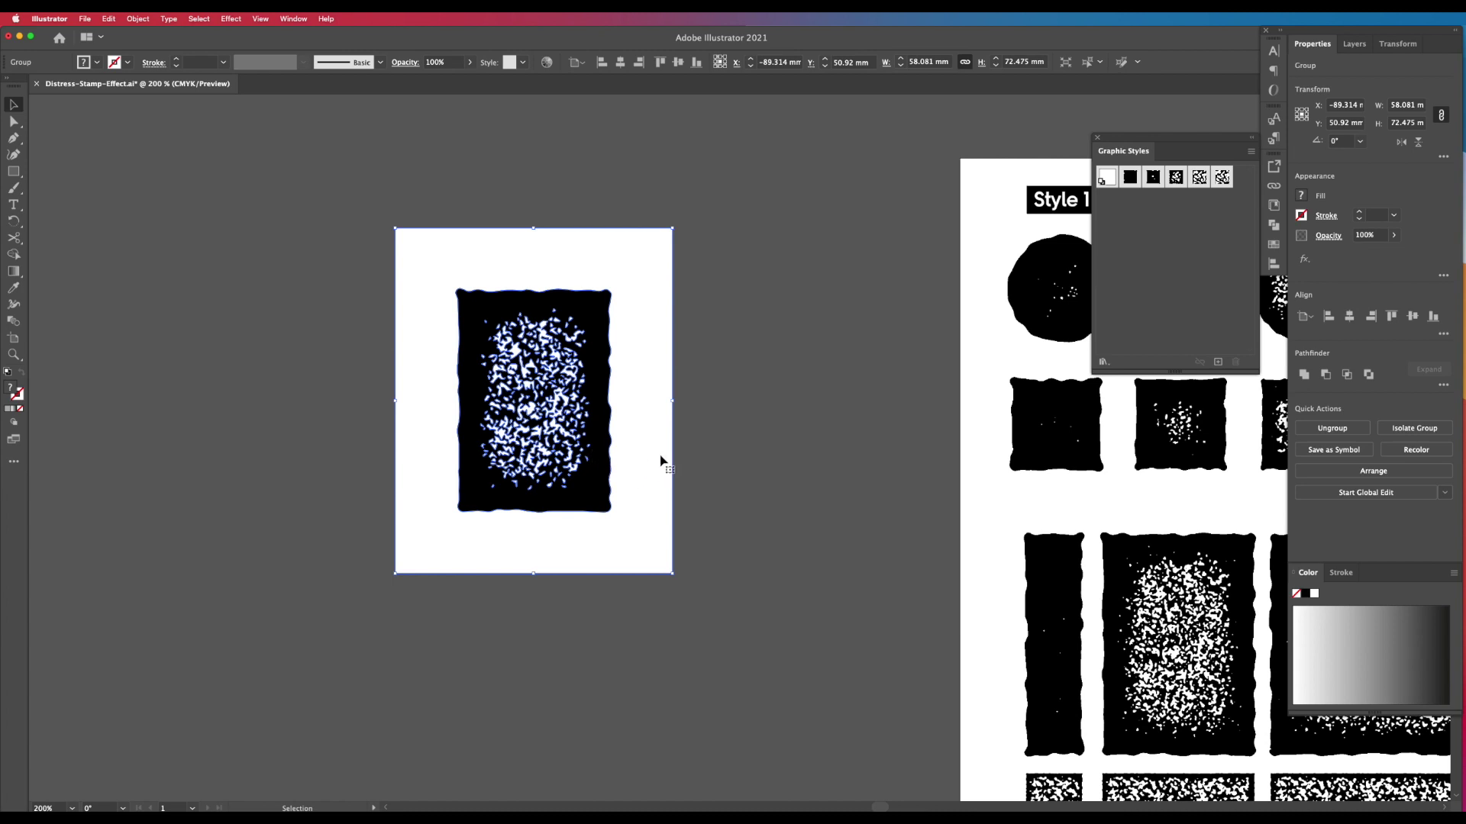
click(138, 18)
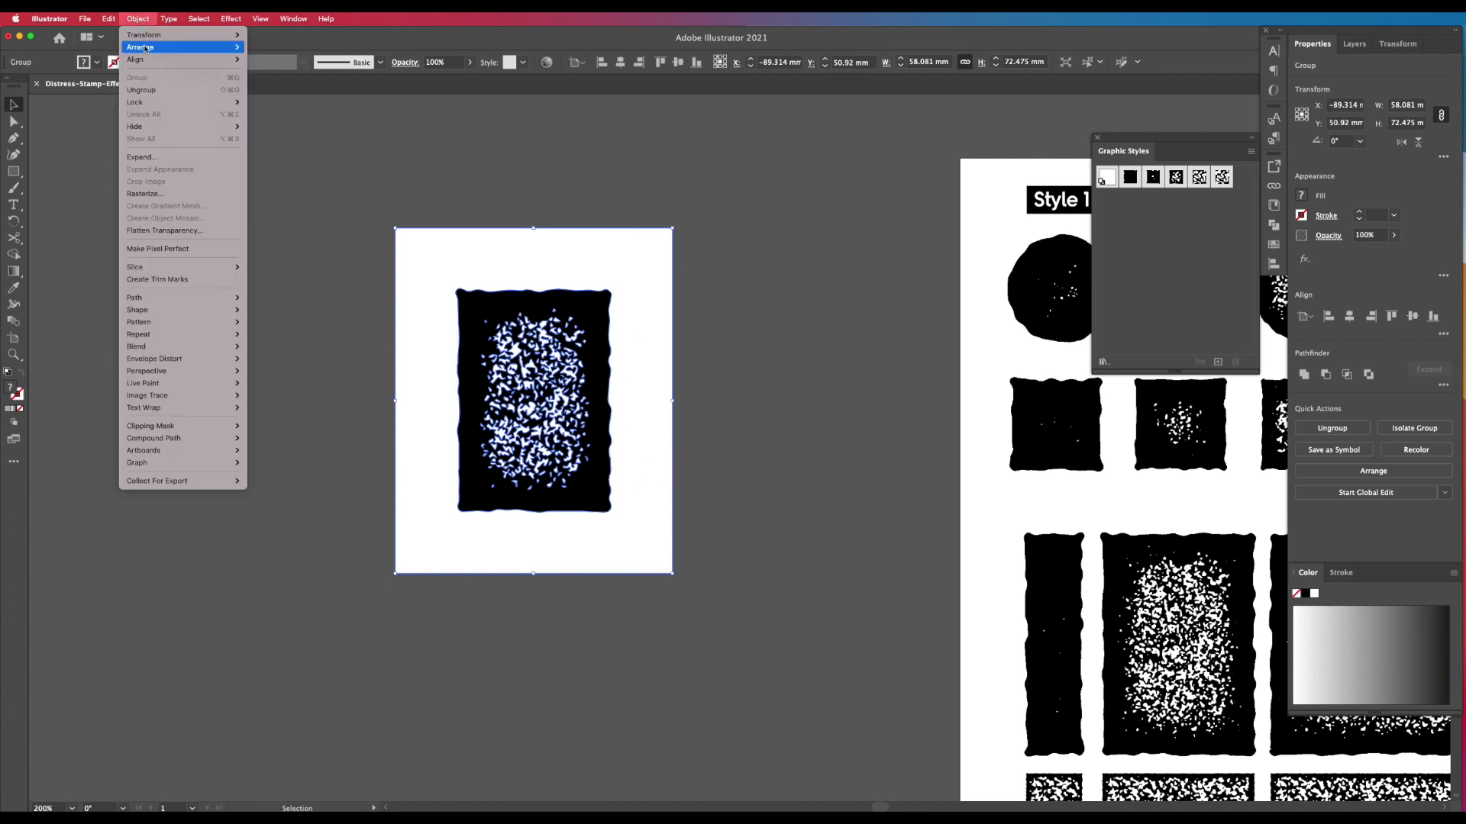
click(151, 90)
click(138, 18)
click(145, 90)
Delete the white background shape and select the white speckles without the black frame
click(703, 272)
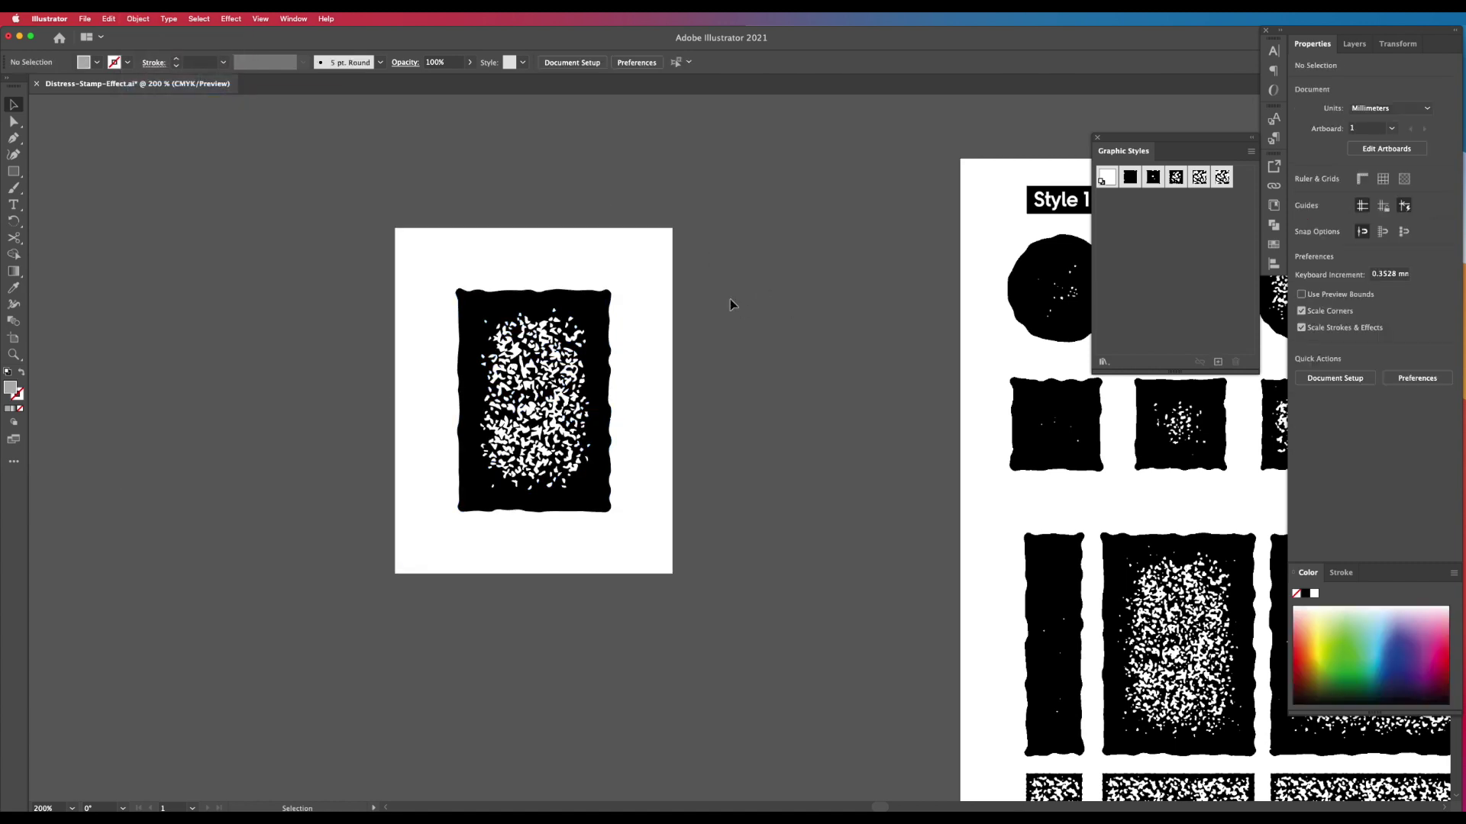
click(641, 260)
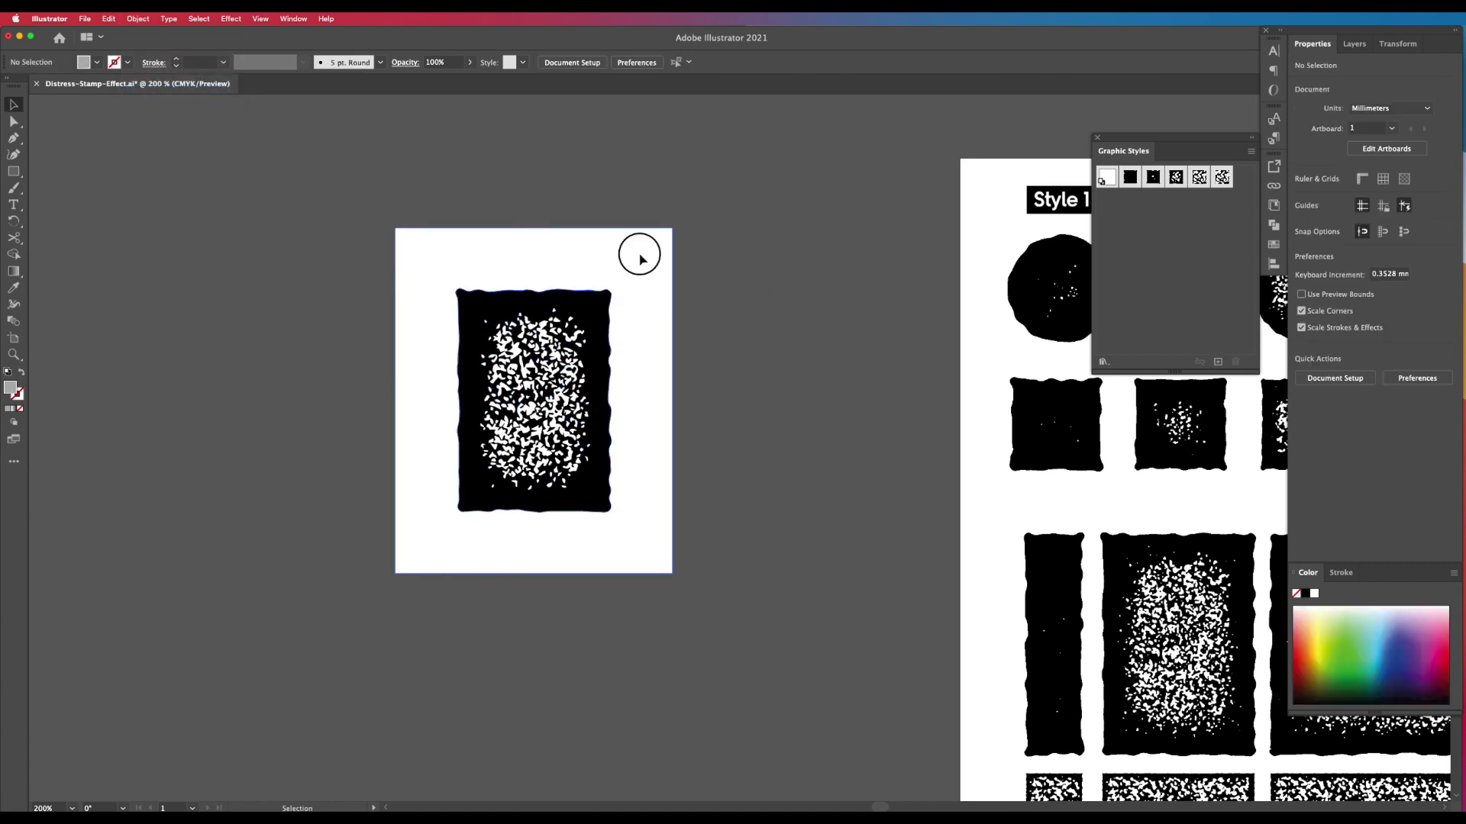
drag(640, 260, 315, 335)
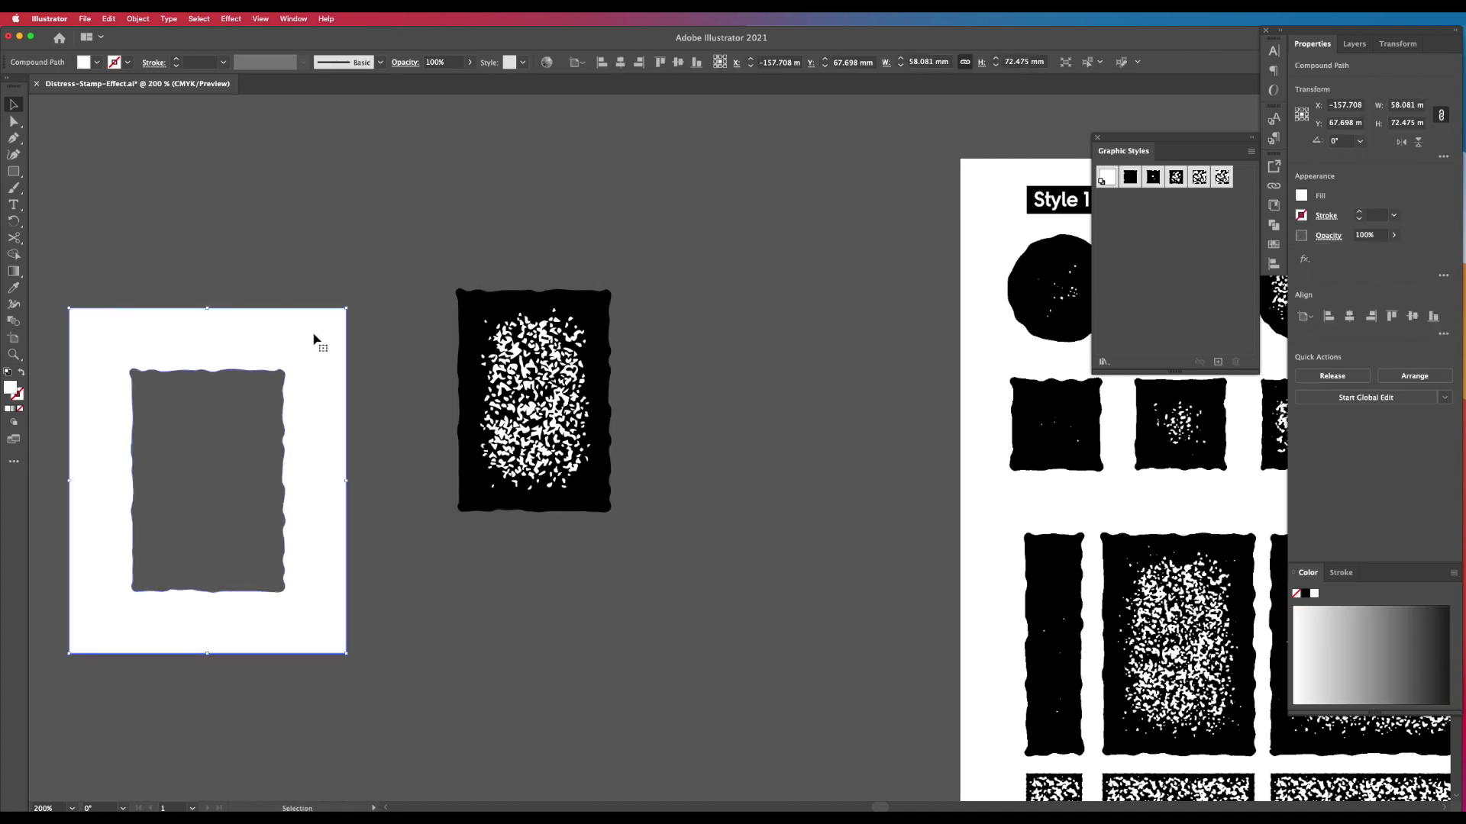
key(Delete)
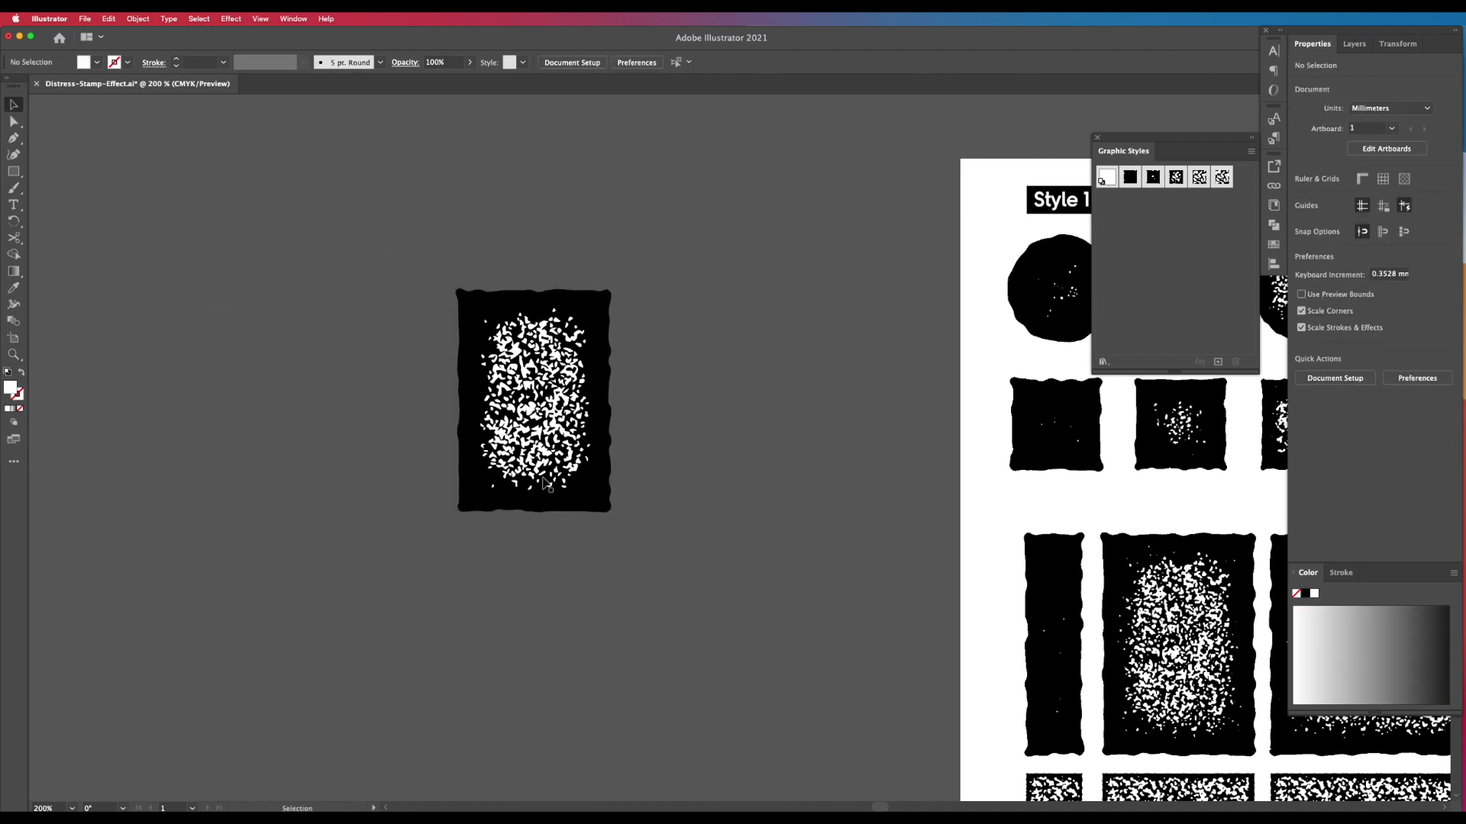
drag(685, 301, 446, 498)
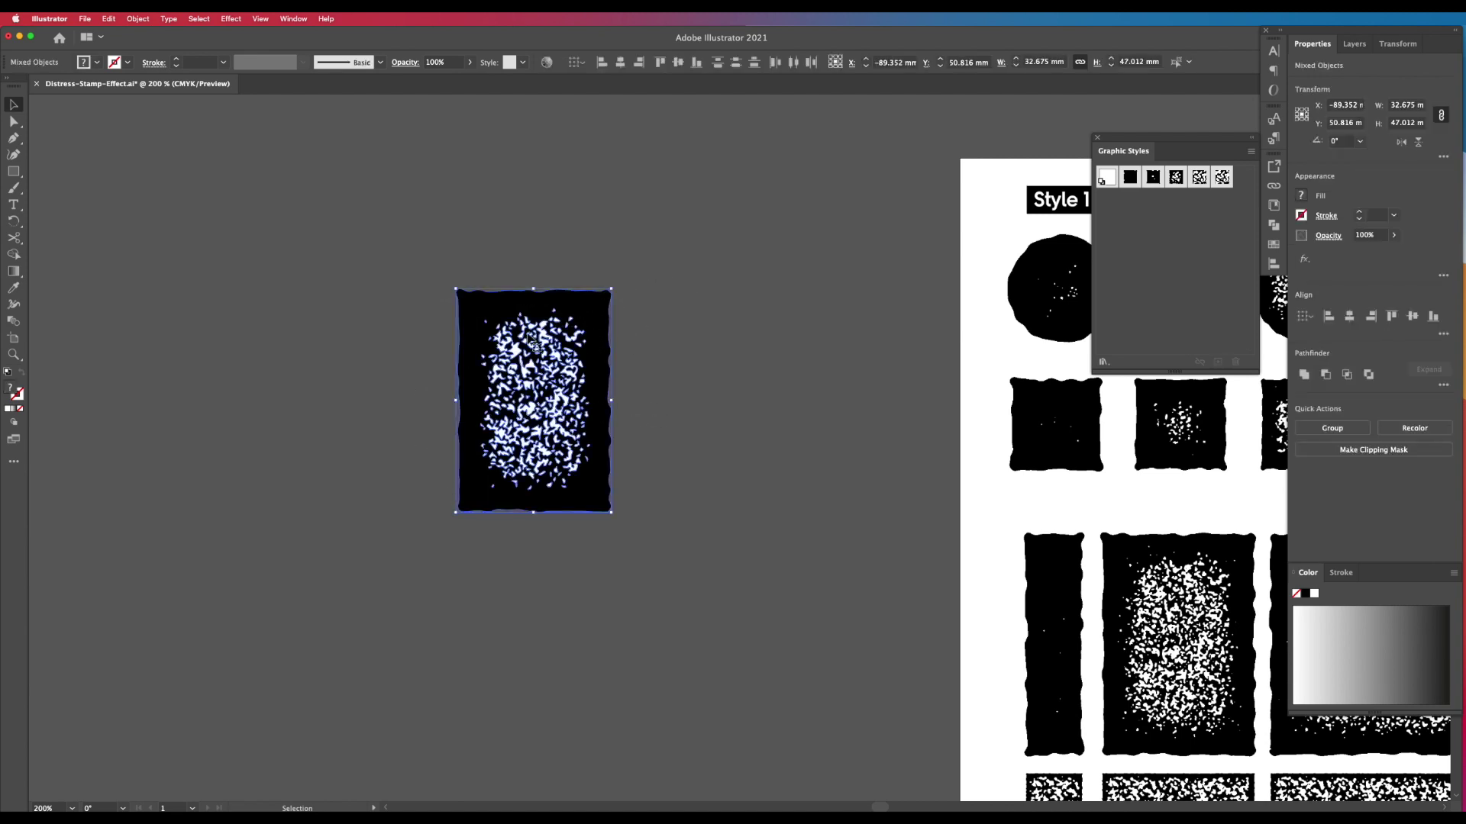
shift+click(600, 307)
Delete the white speckles and fill the stamp red
key(Delete)
drag(604, 321, 702, 279)
click(1273, 265)
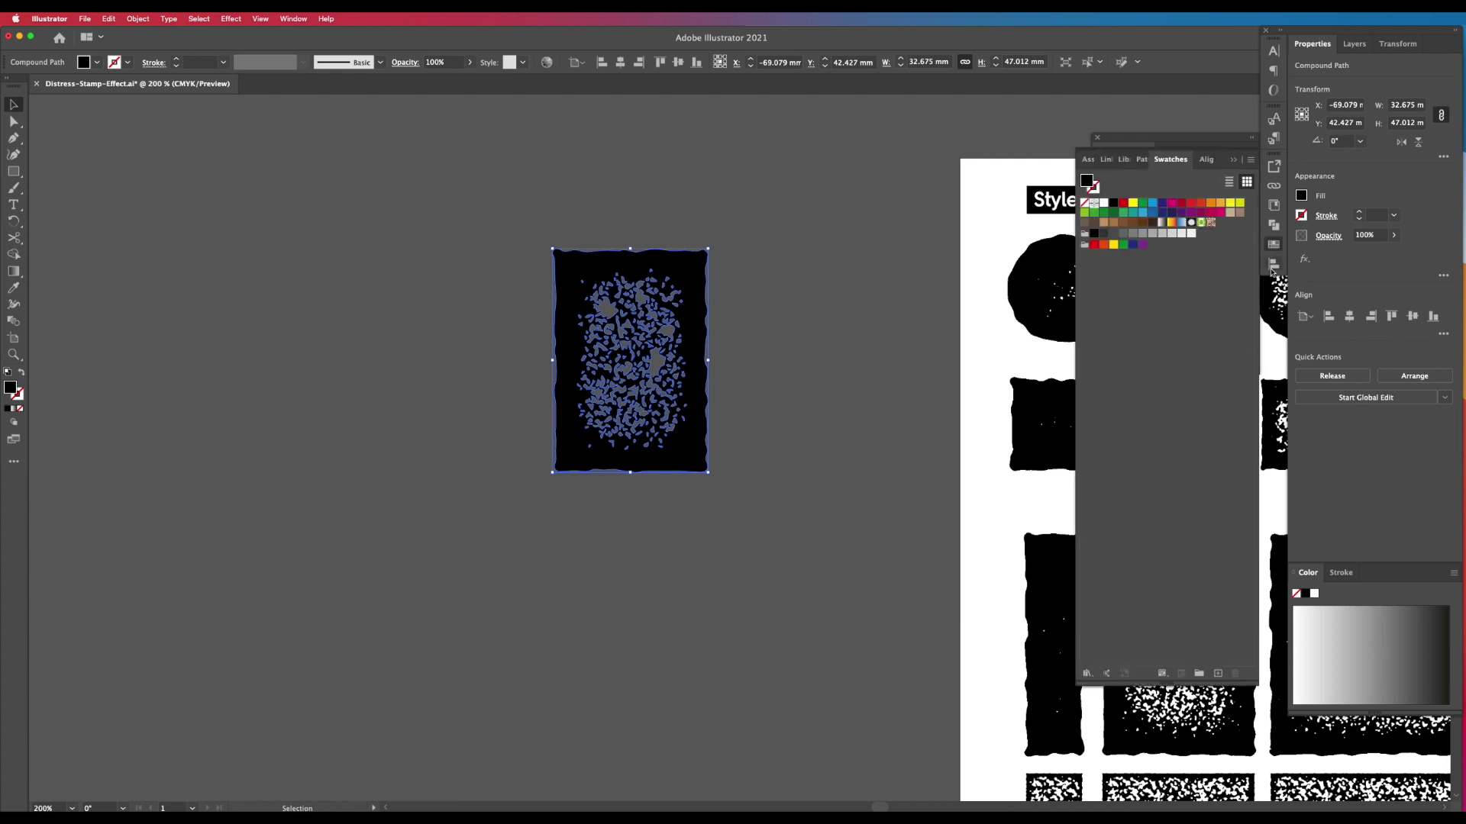
click(1093, 245)
click(893, 385)
Duplicate the red stamp into a row of six copies
key(super+1)
click(626, 439)
drag(626, 439, 363, 252)
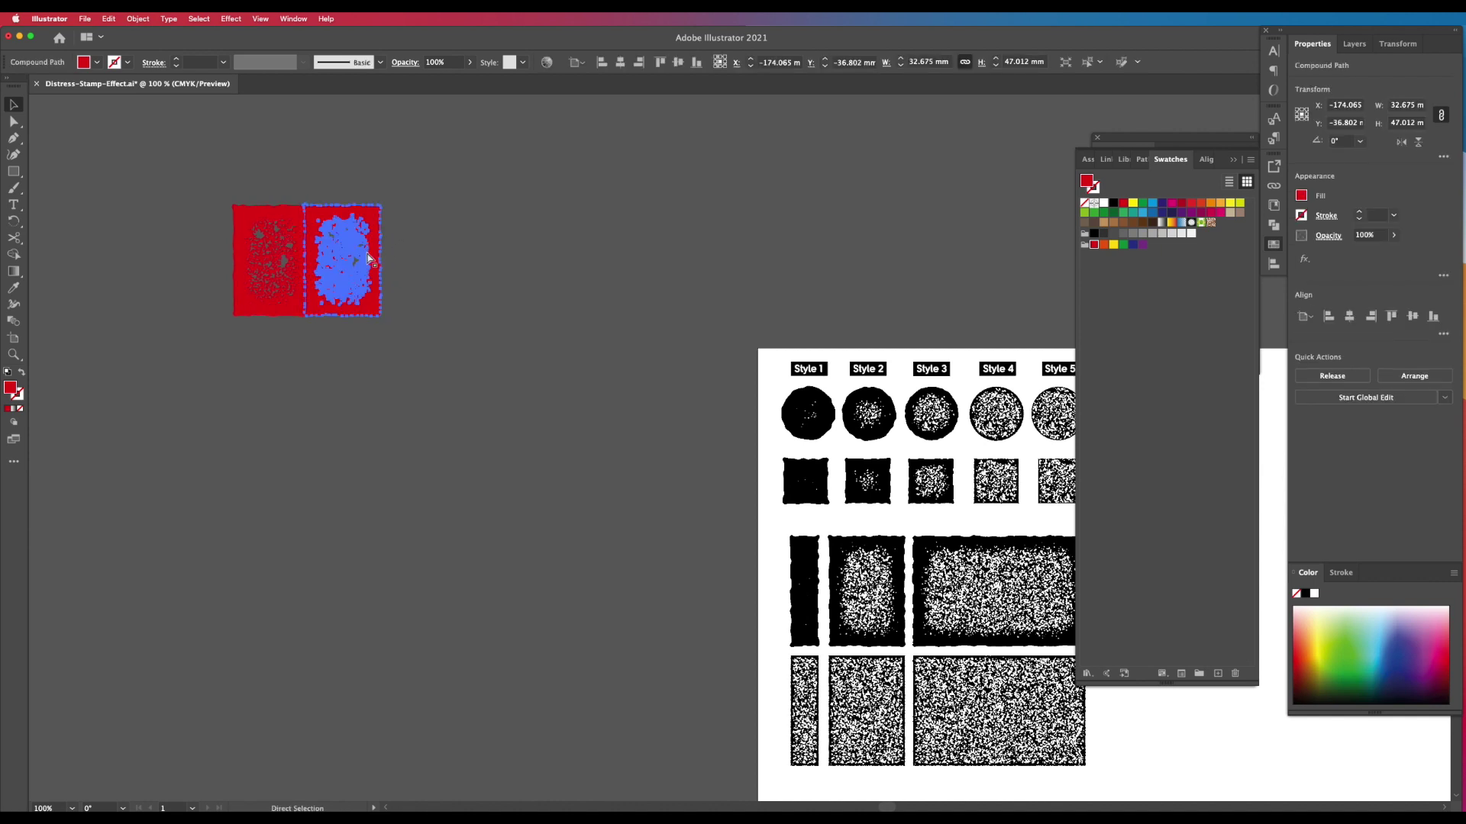
key(super+d)
key(super+d)
key(super+d)
key(super+d)
click(392, 395)
click(366, 306)
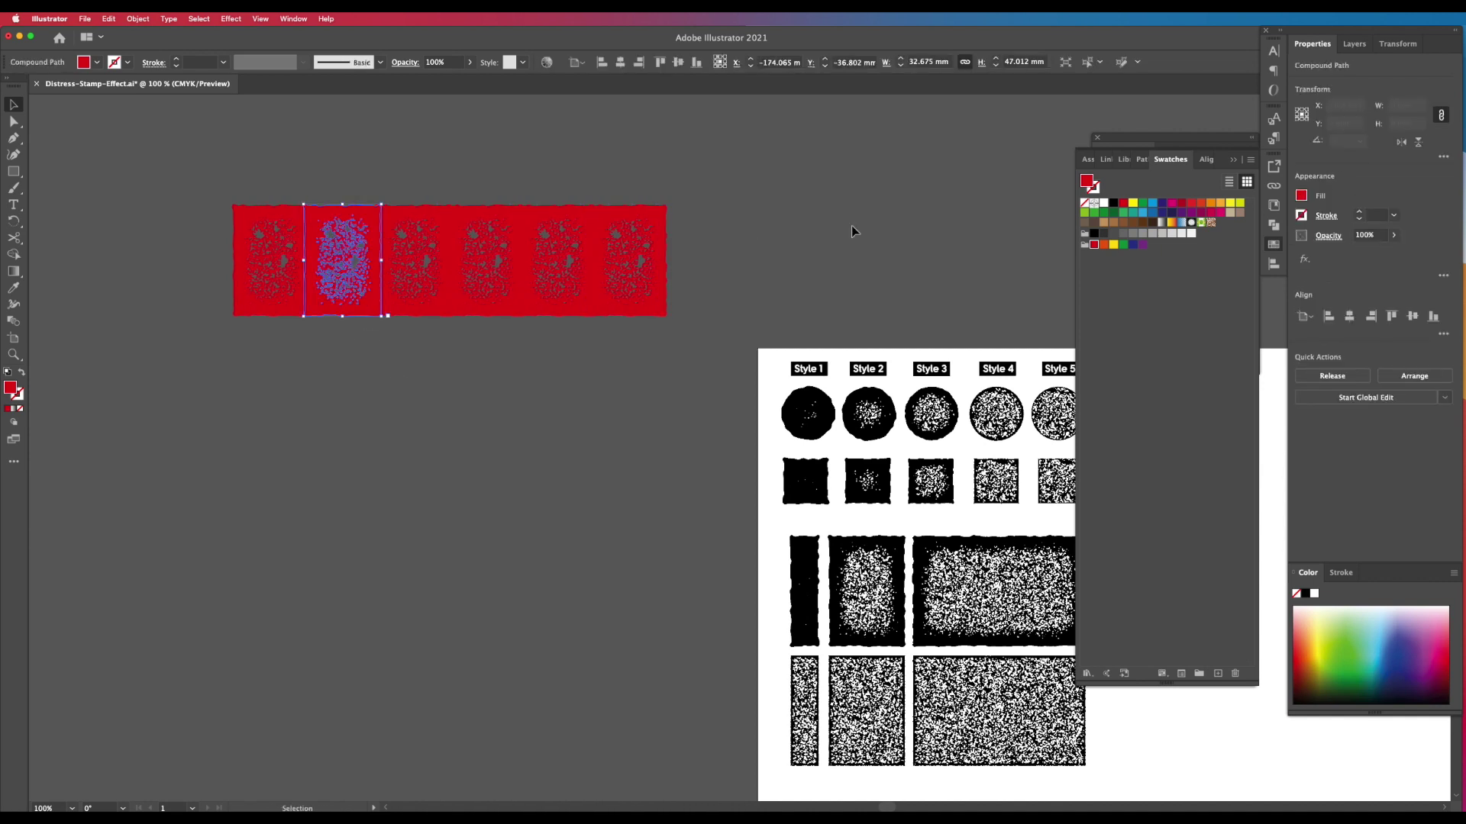
Fill the remaining stamps orange, yellow, white, light grey and black
click(1104, 245)
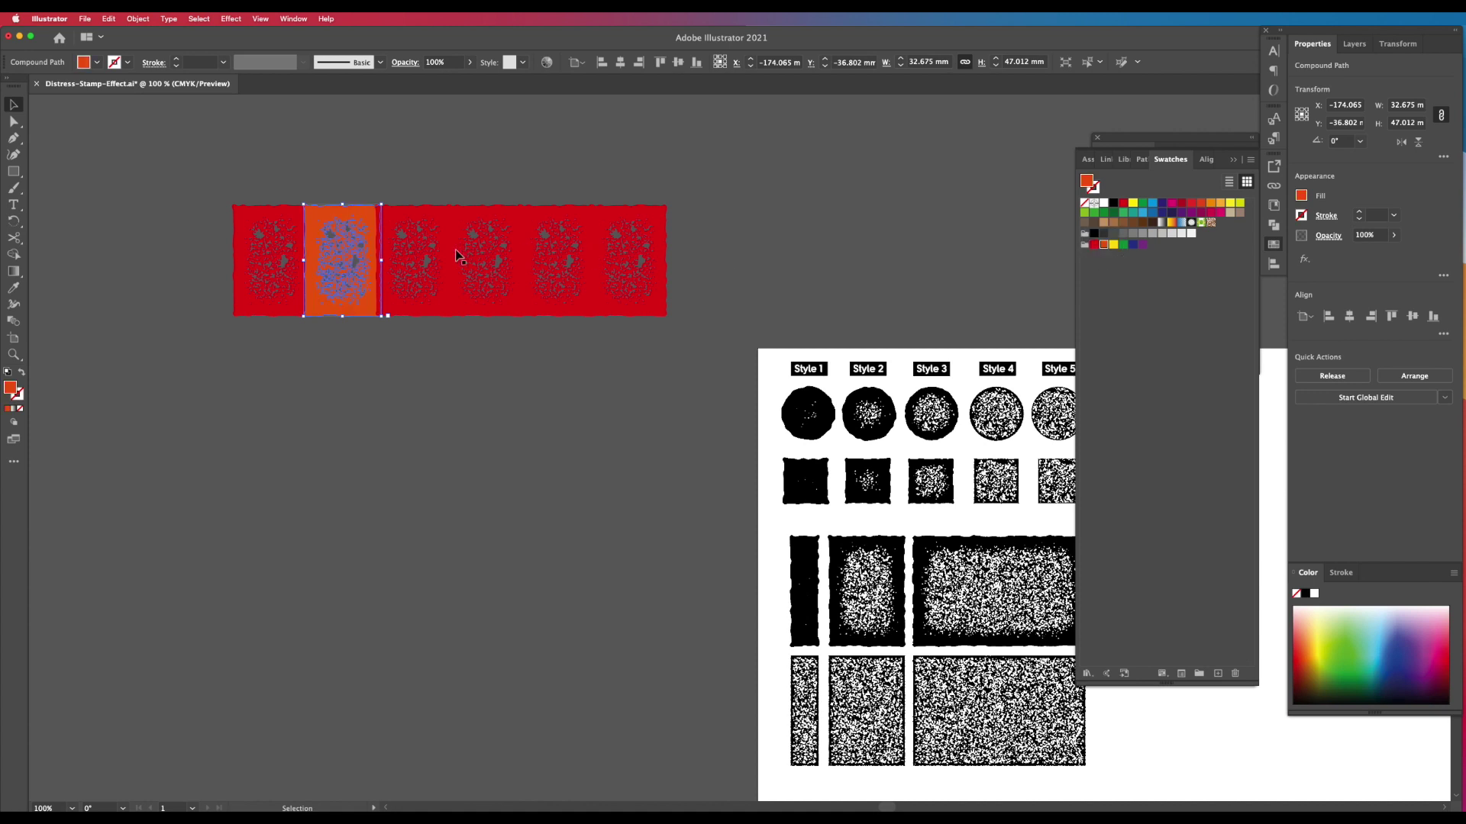
key(alt+super+bracketright)
click(1112, 244)
key(alt+super+bracketright)
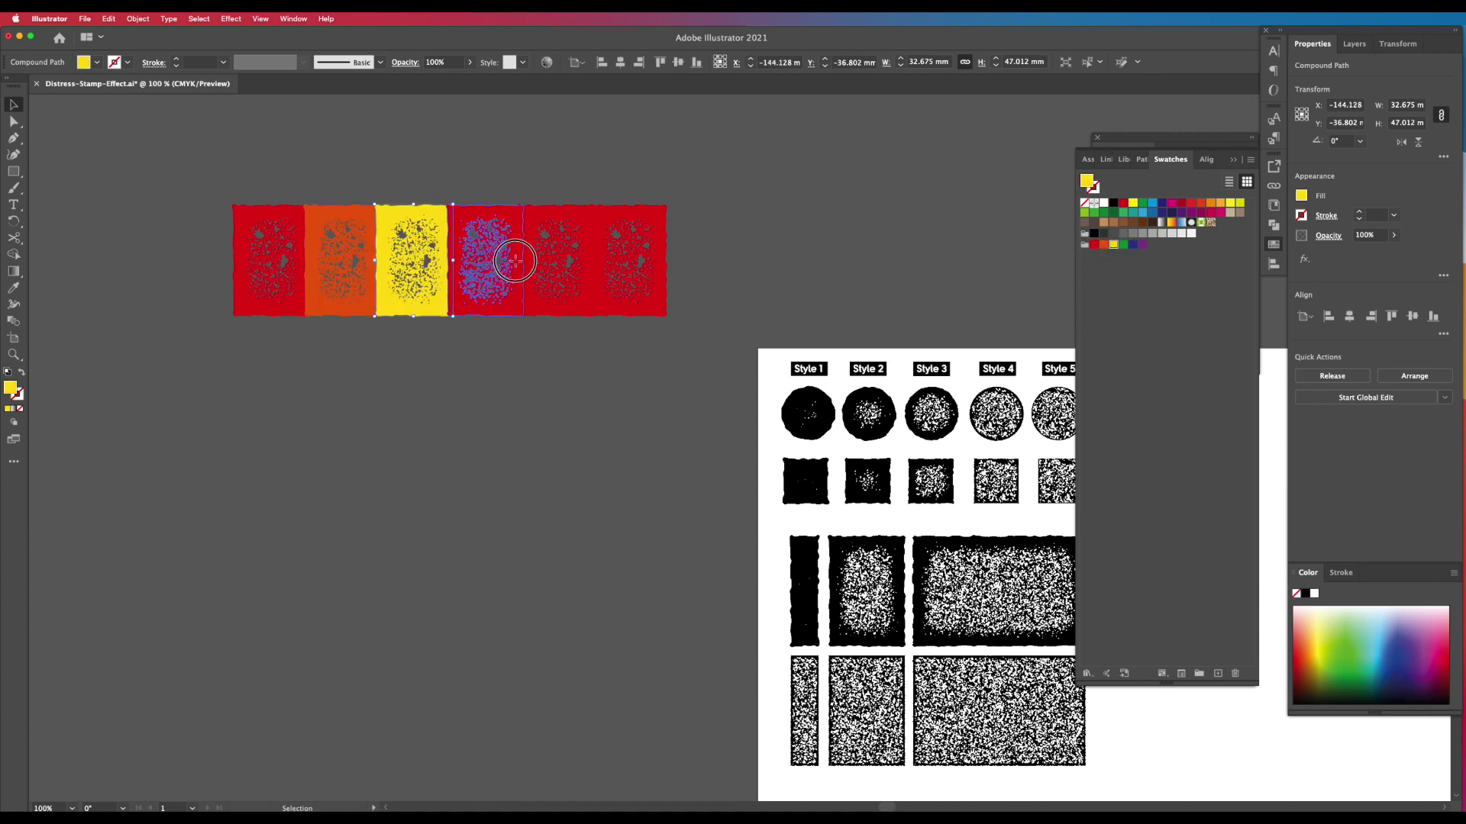
click(1103, 203)
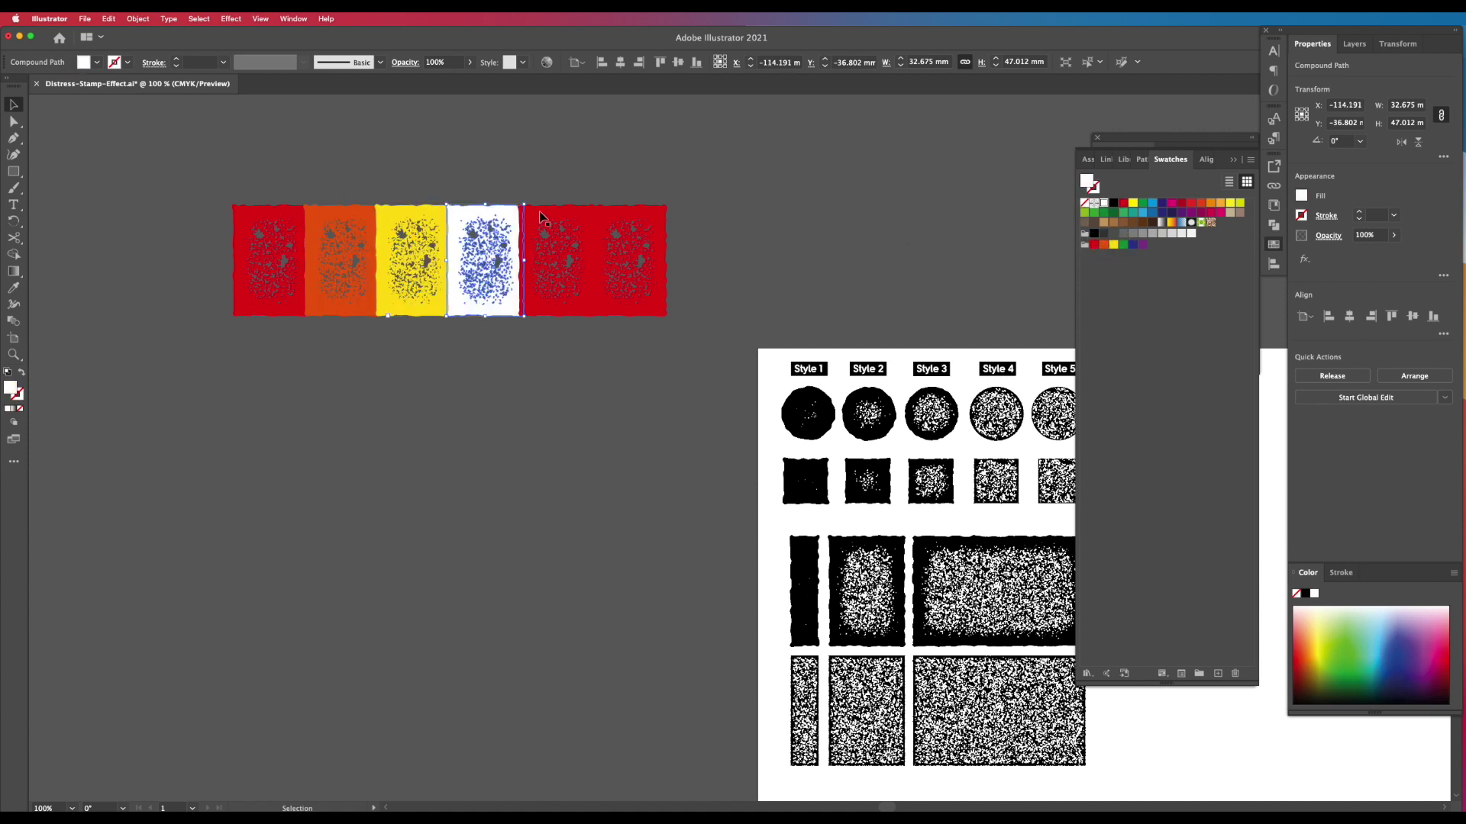
key(alt+super+bracketright)
click(1171, 234)
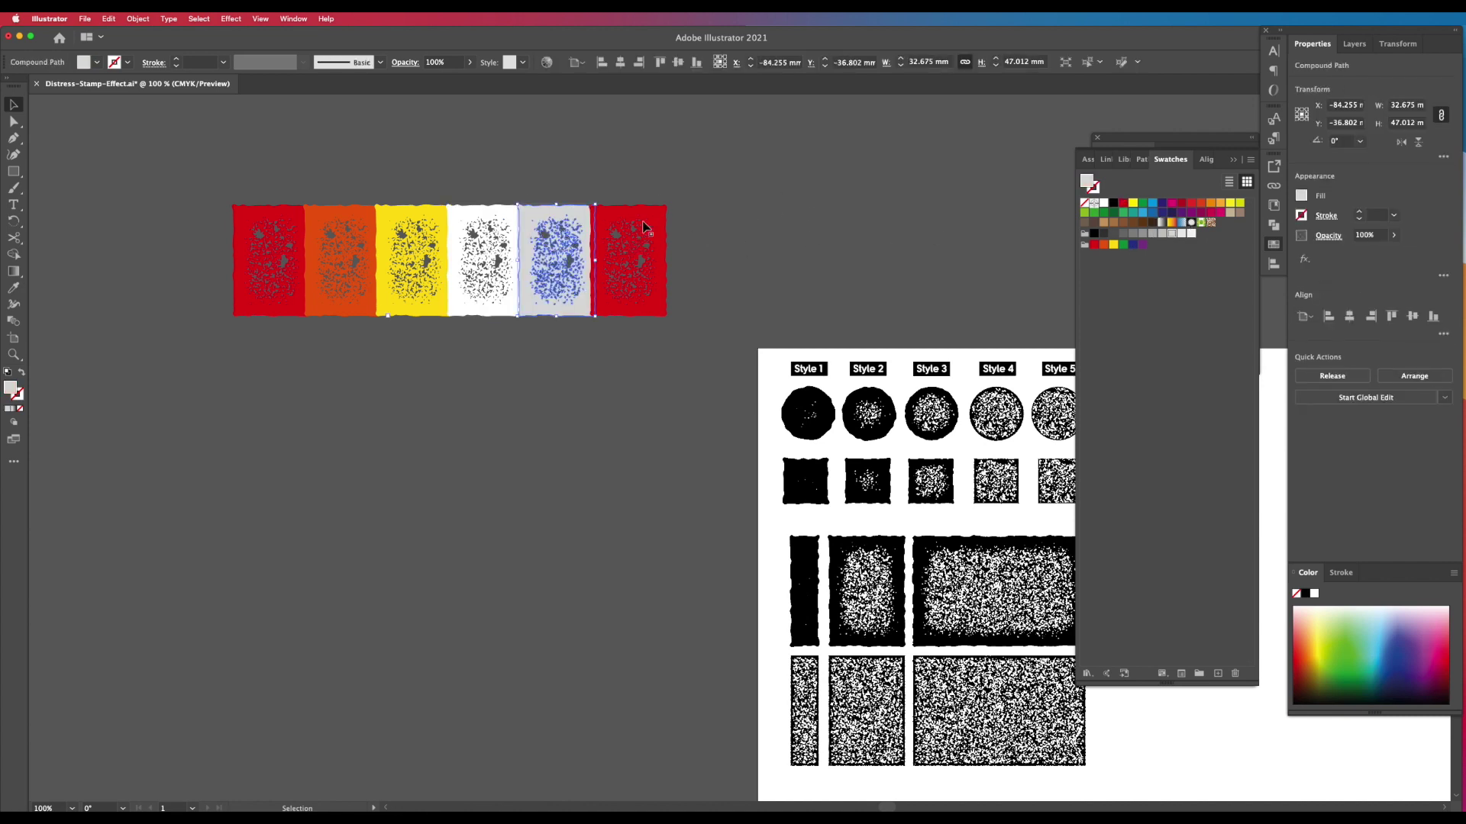
key(alt+super+bracketright)
click(1114, 204)
click(679, 250)
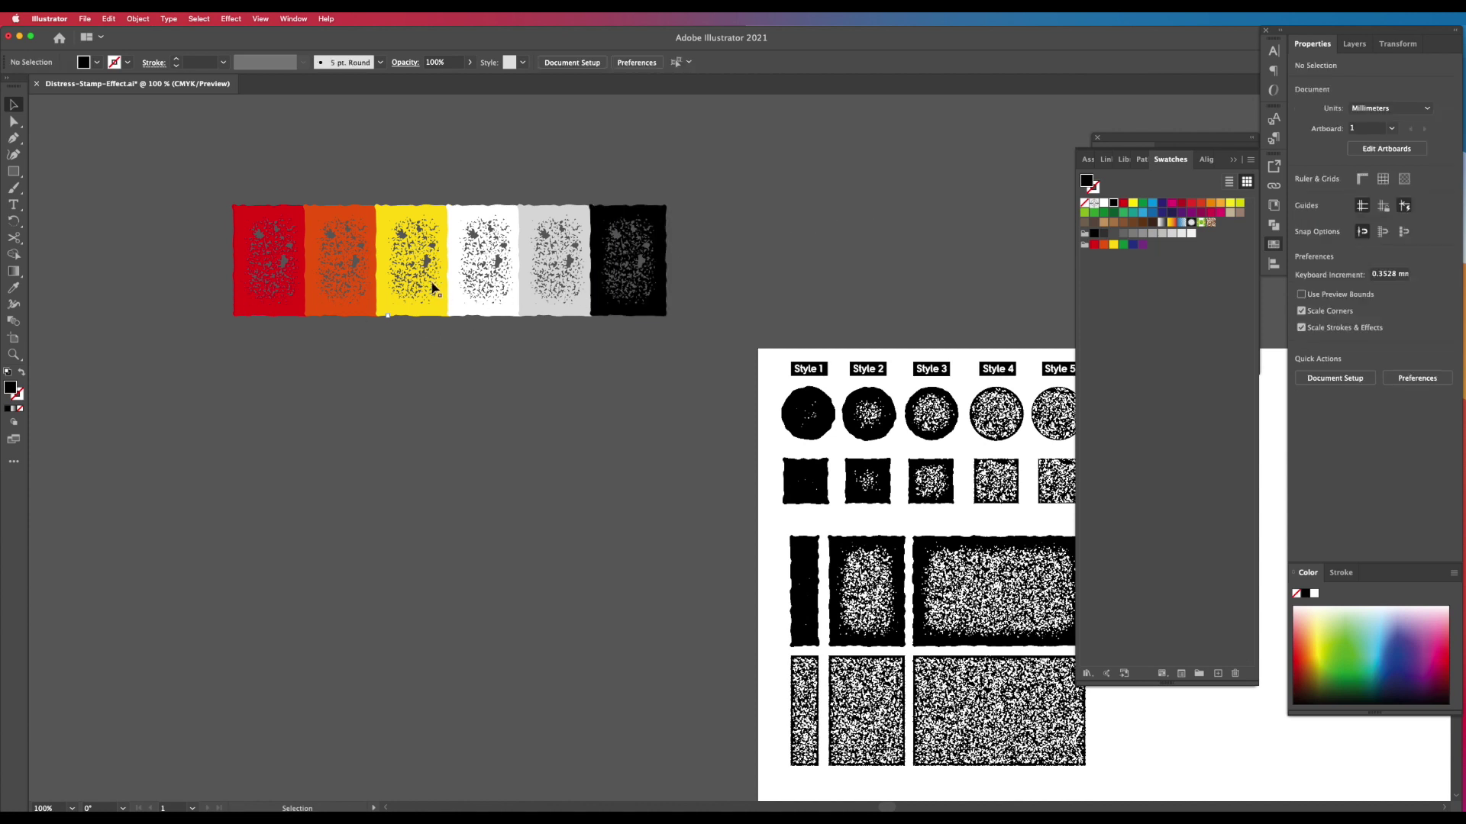
Delete the row of six coloured stamps
drag(307, 264, 396, 215)
click(496, 377)
scroll(658, 377, right, 3)
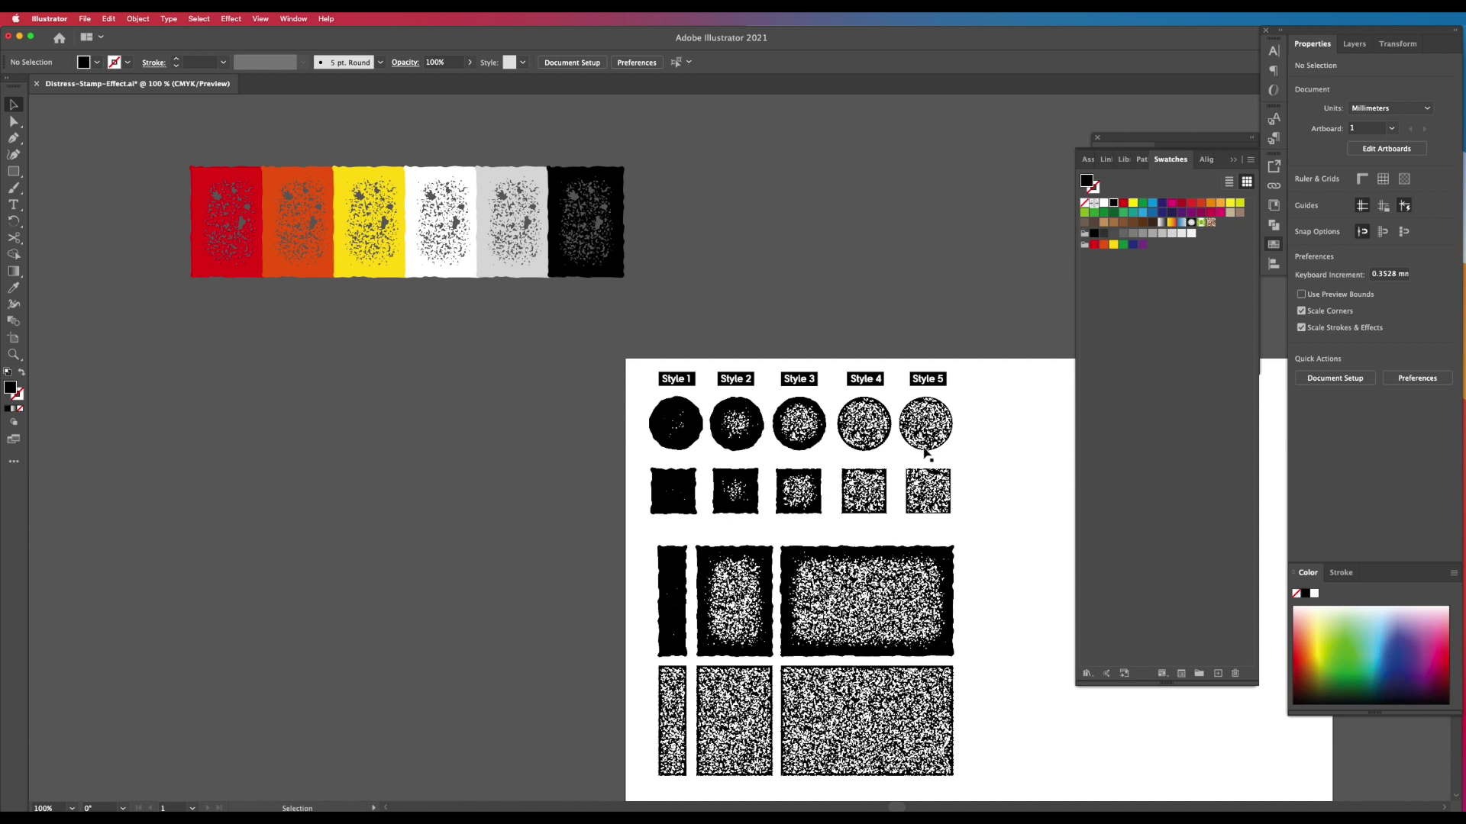
scroll(992, 451, down, 2)
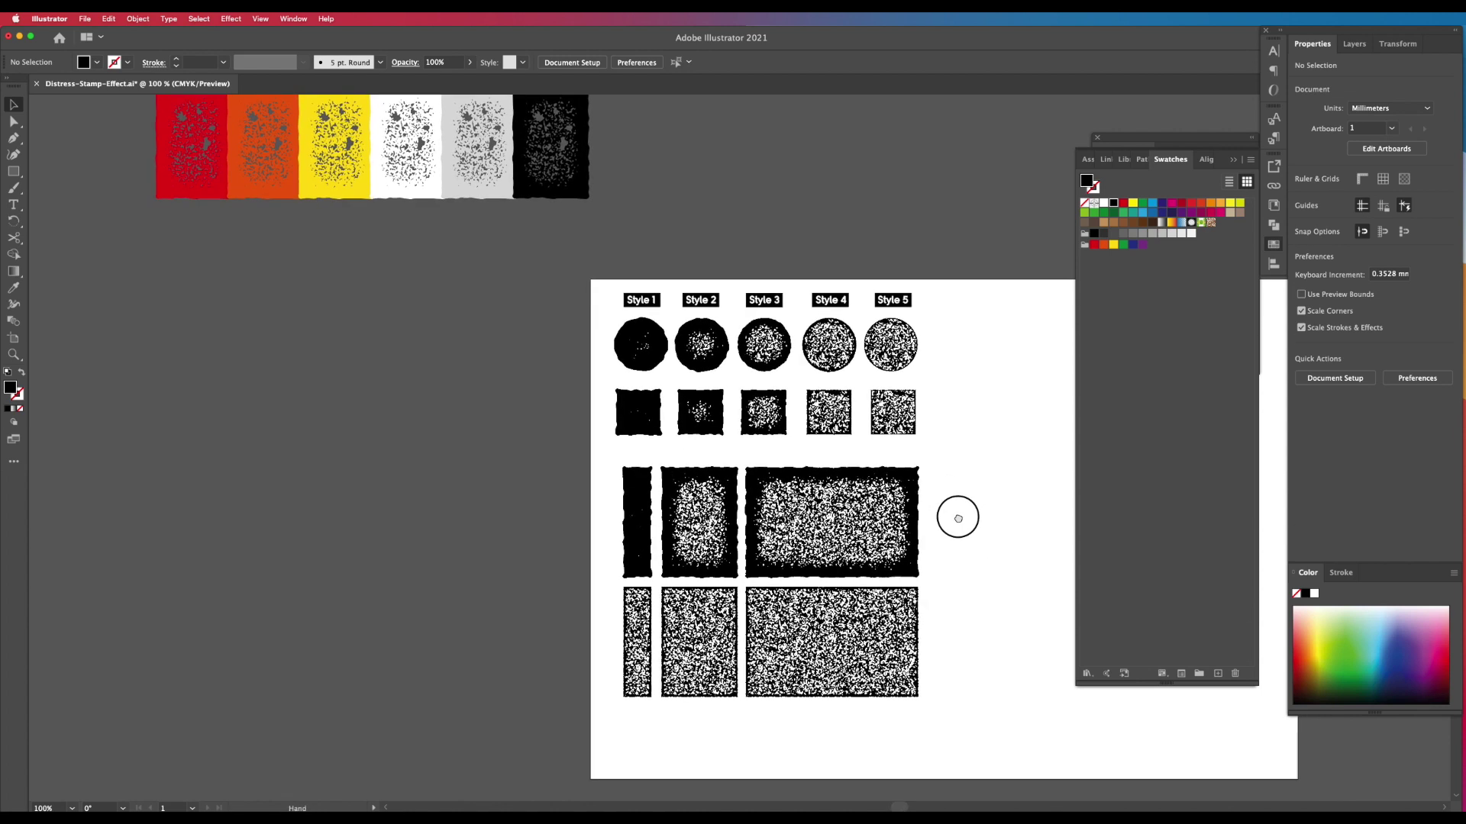
scroll(932, 468, down, 1)
scroll(802, 335, up, 2)
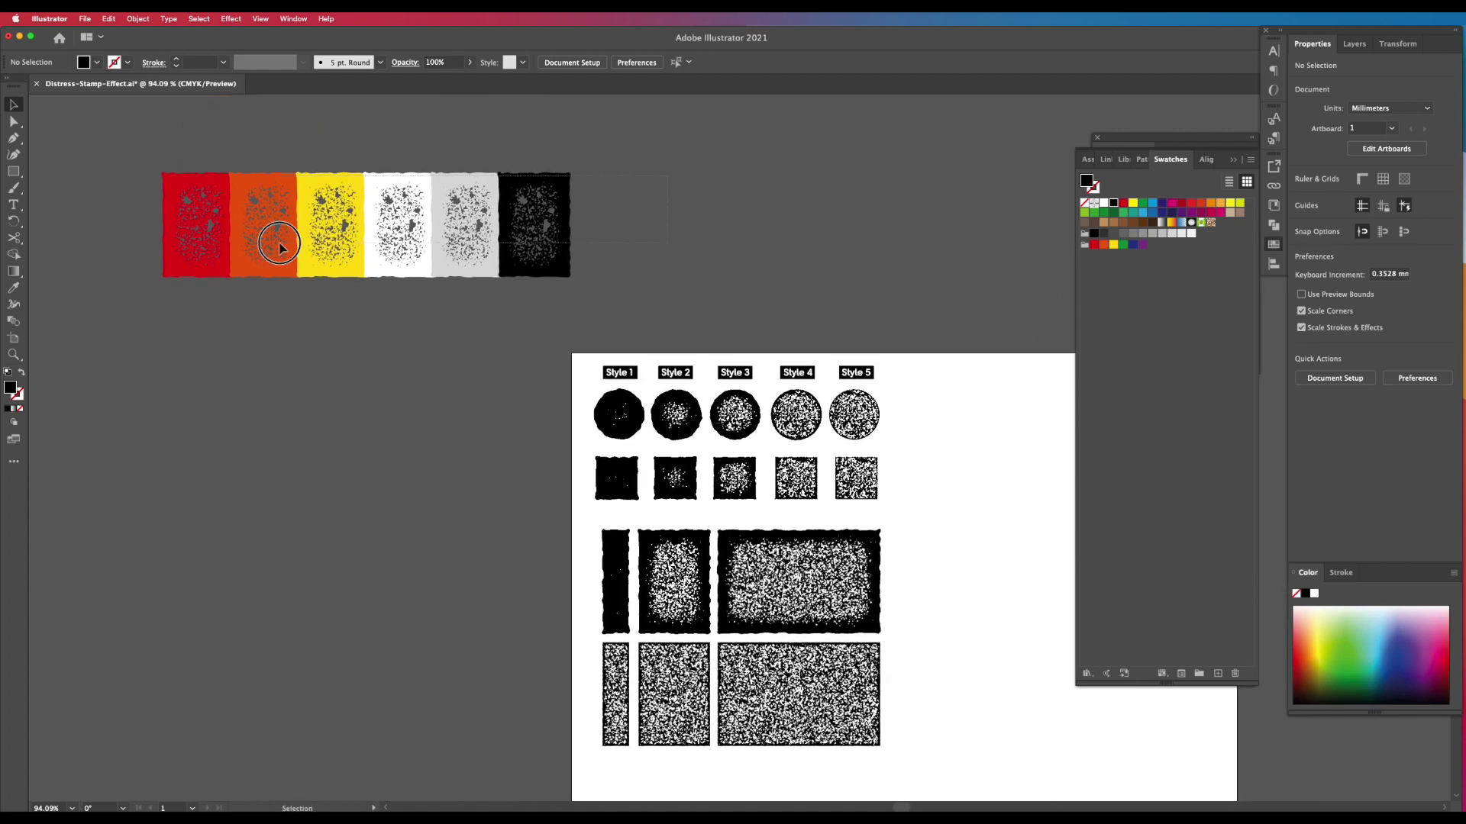
drag(199, 256, 583, 191)
key(Delete)
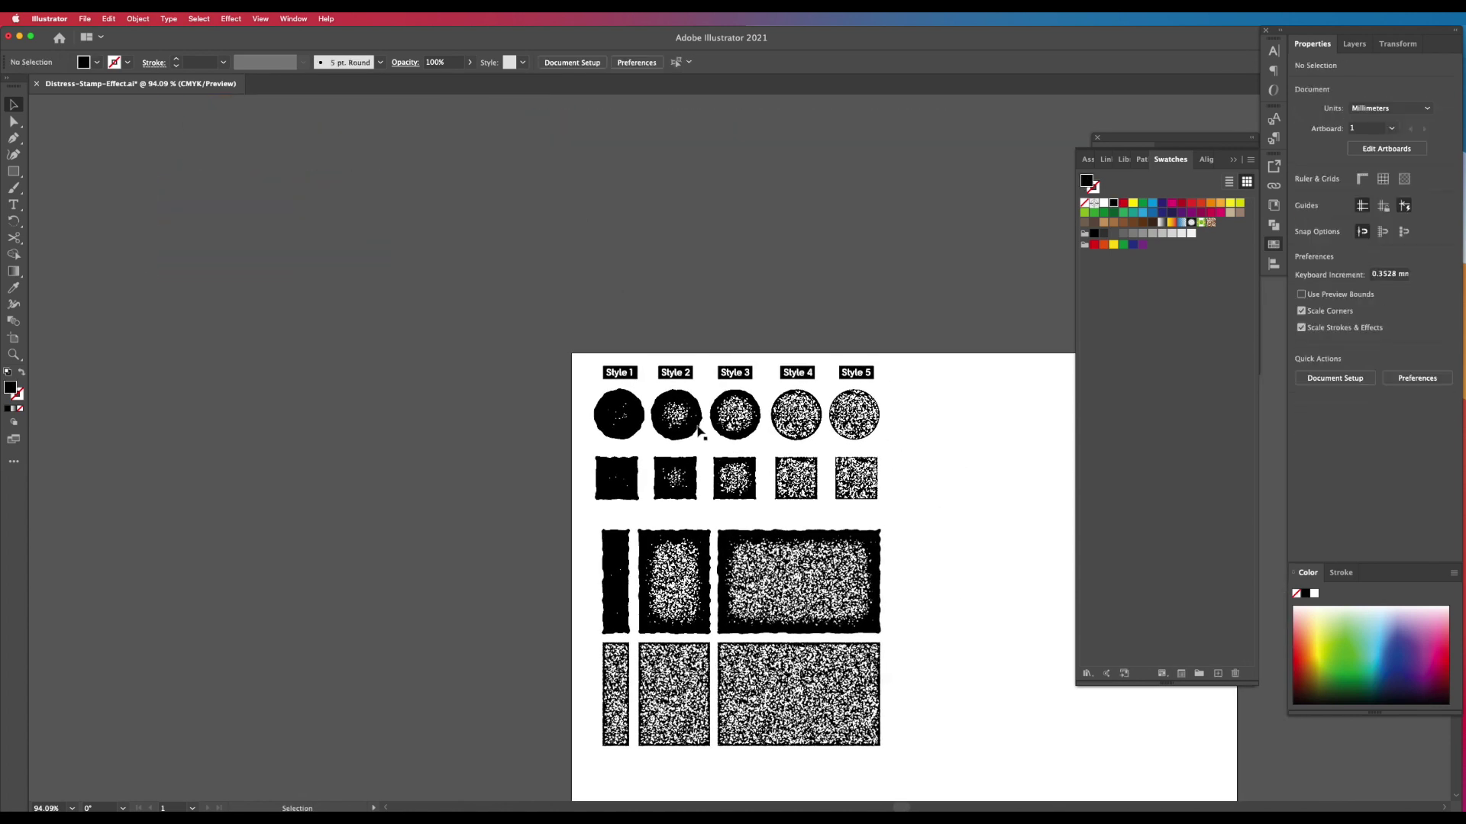
Delete the lower group of distressed rectangles
scroll(890, 572, down, 2)
click(592, 435)
key(Delete)
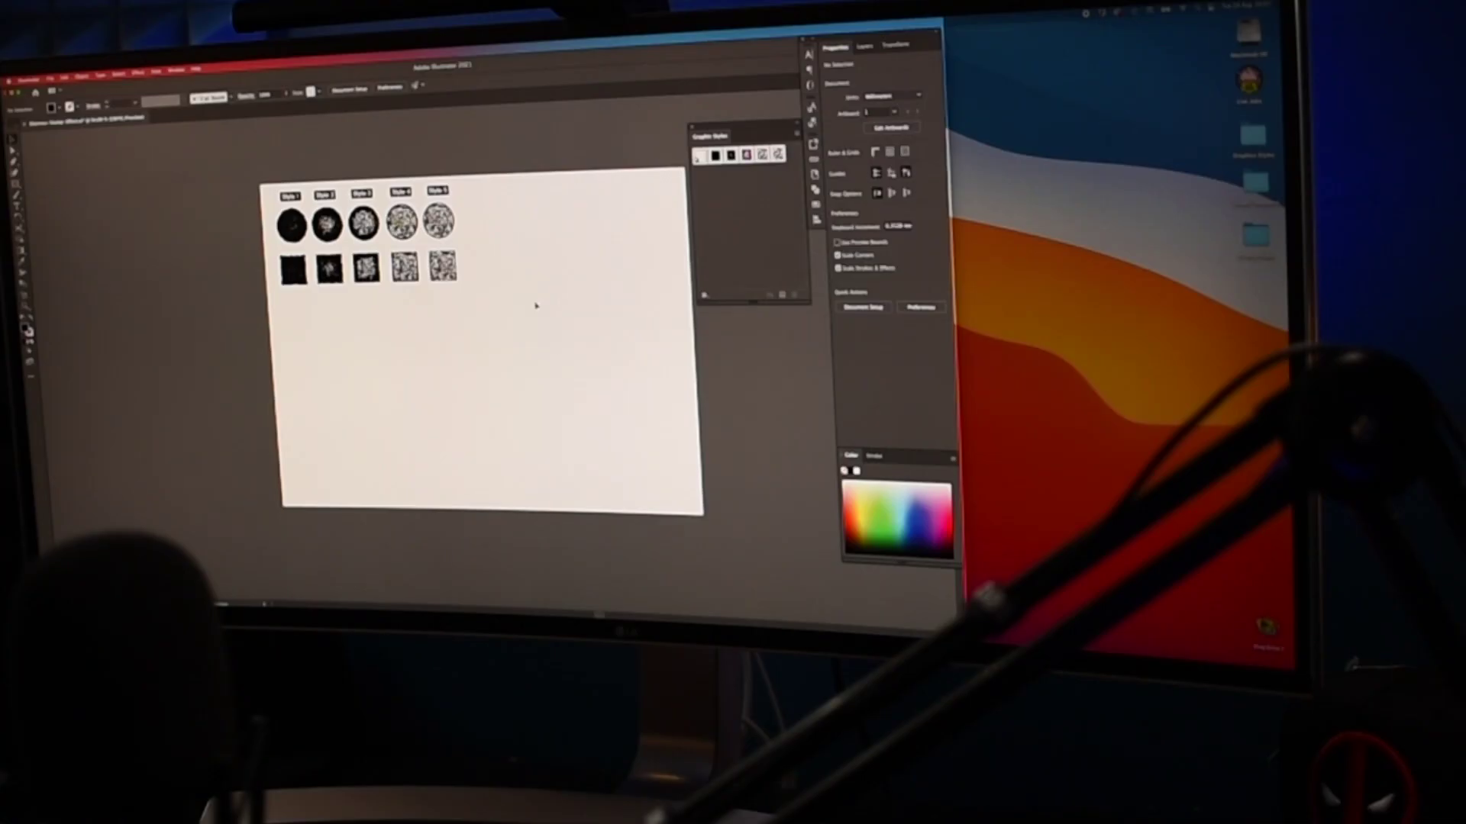
Add the text CREATE below the samples and scale it up greatly
key(t)
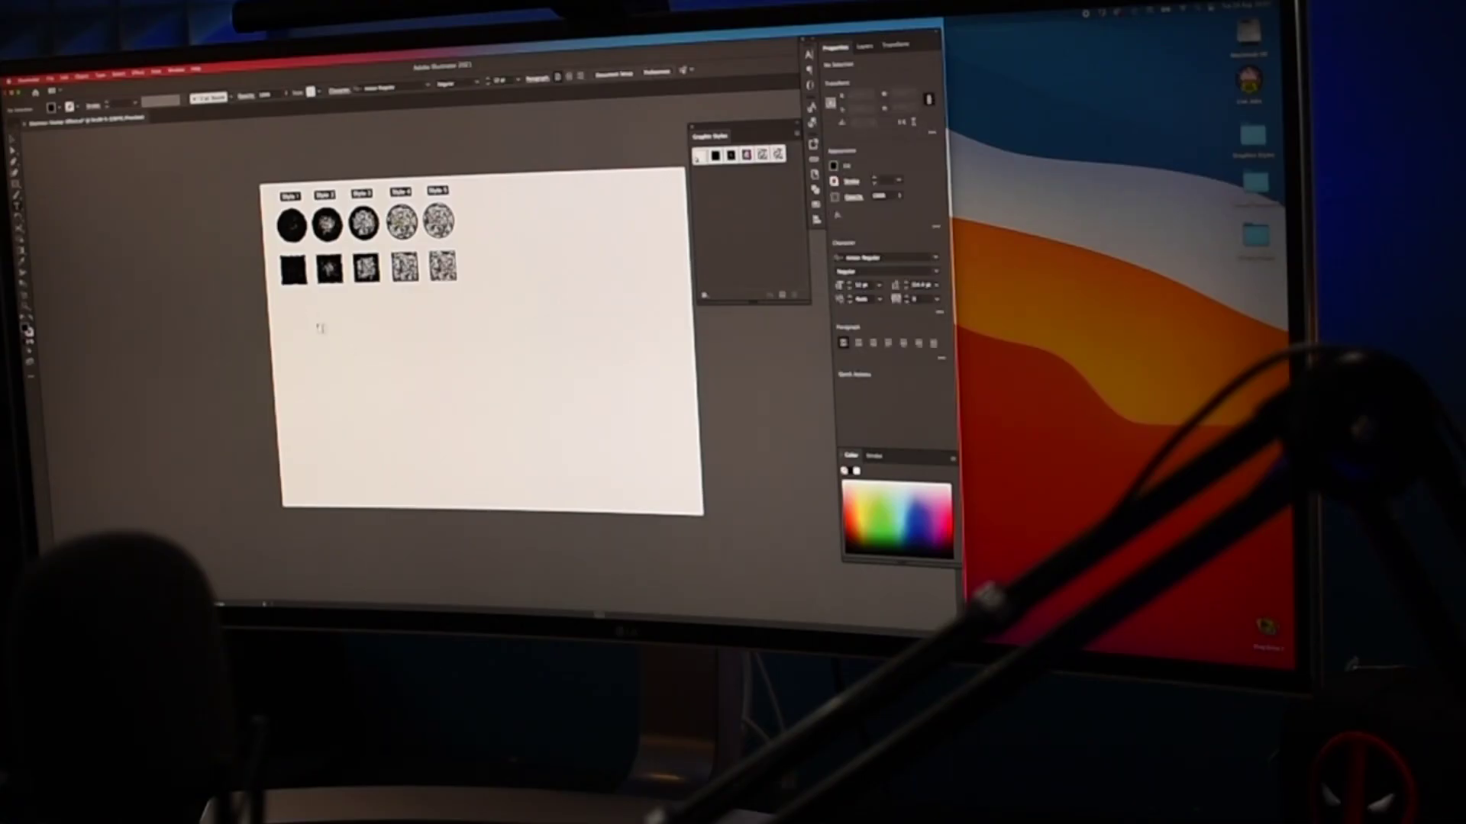
click(320, 328)
text(CREATE)
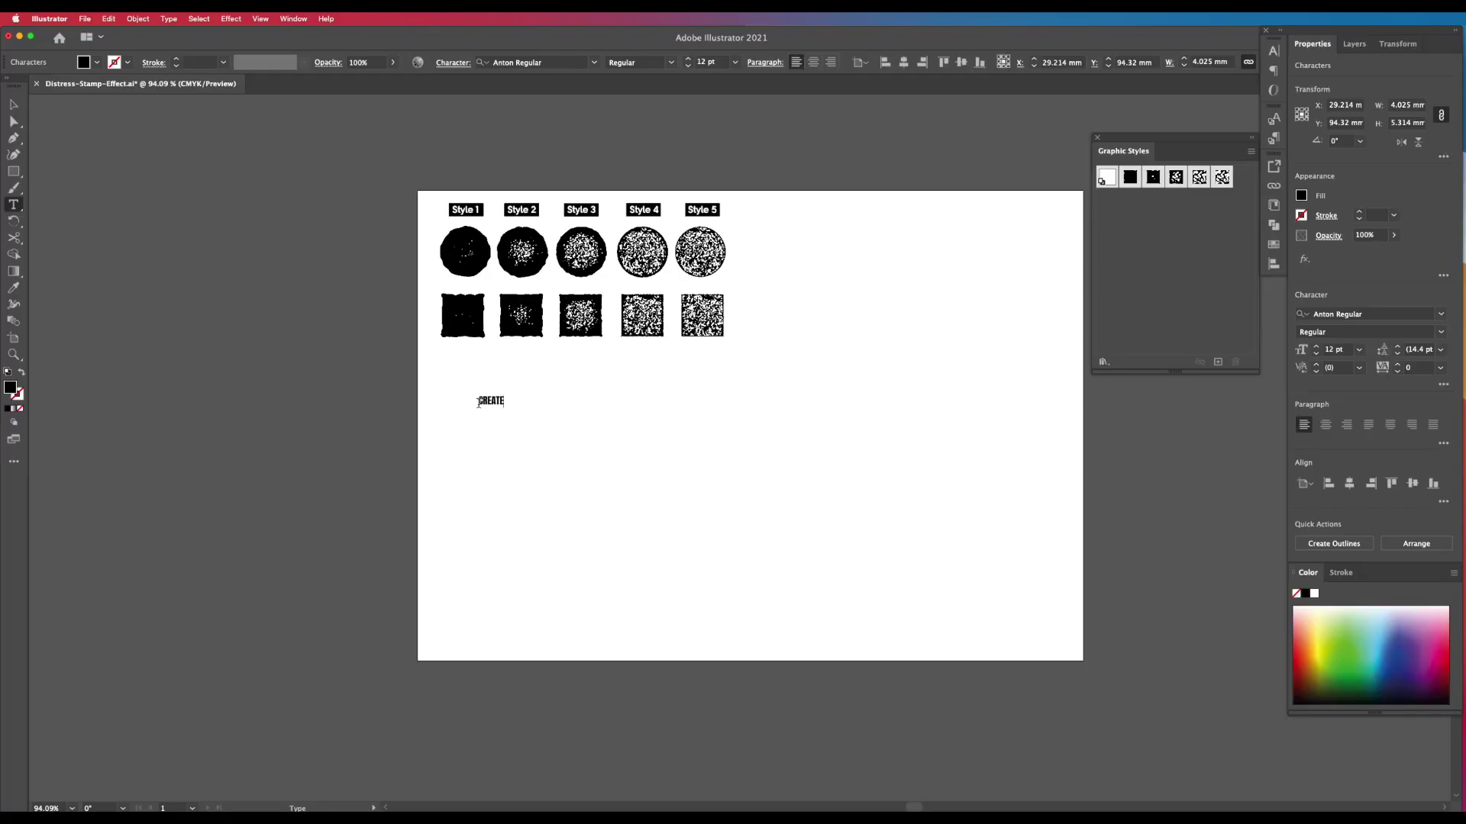
key(Escape)
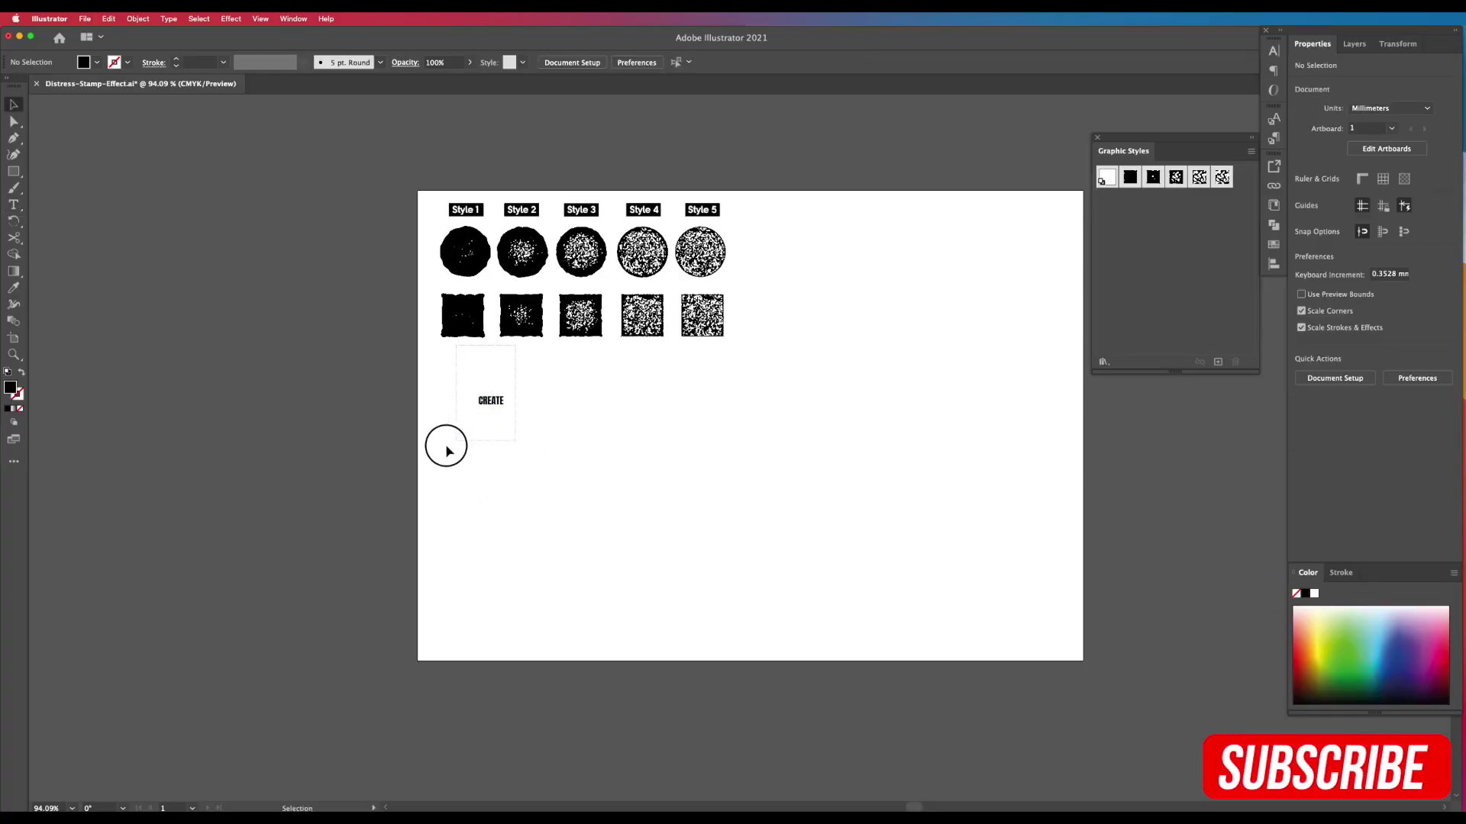
drag(505, 410, 914, 598)
drag(787, 508, 739, 466)
Duplicate the CREATE text directly below the original
drag(775, 588, 788, 493)
click(768, 446)
drag(726, 318, 733, 478)
click(725, 644)
drag(838, 408, 854, 496)
Select the top CREATE word and convert it to outlines
scroll(824, 419, up, 3)
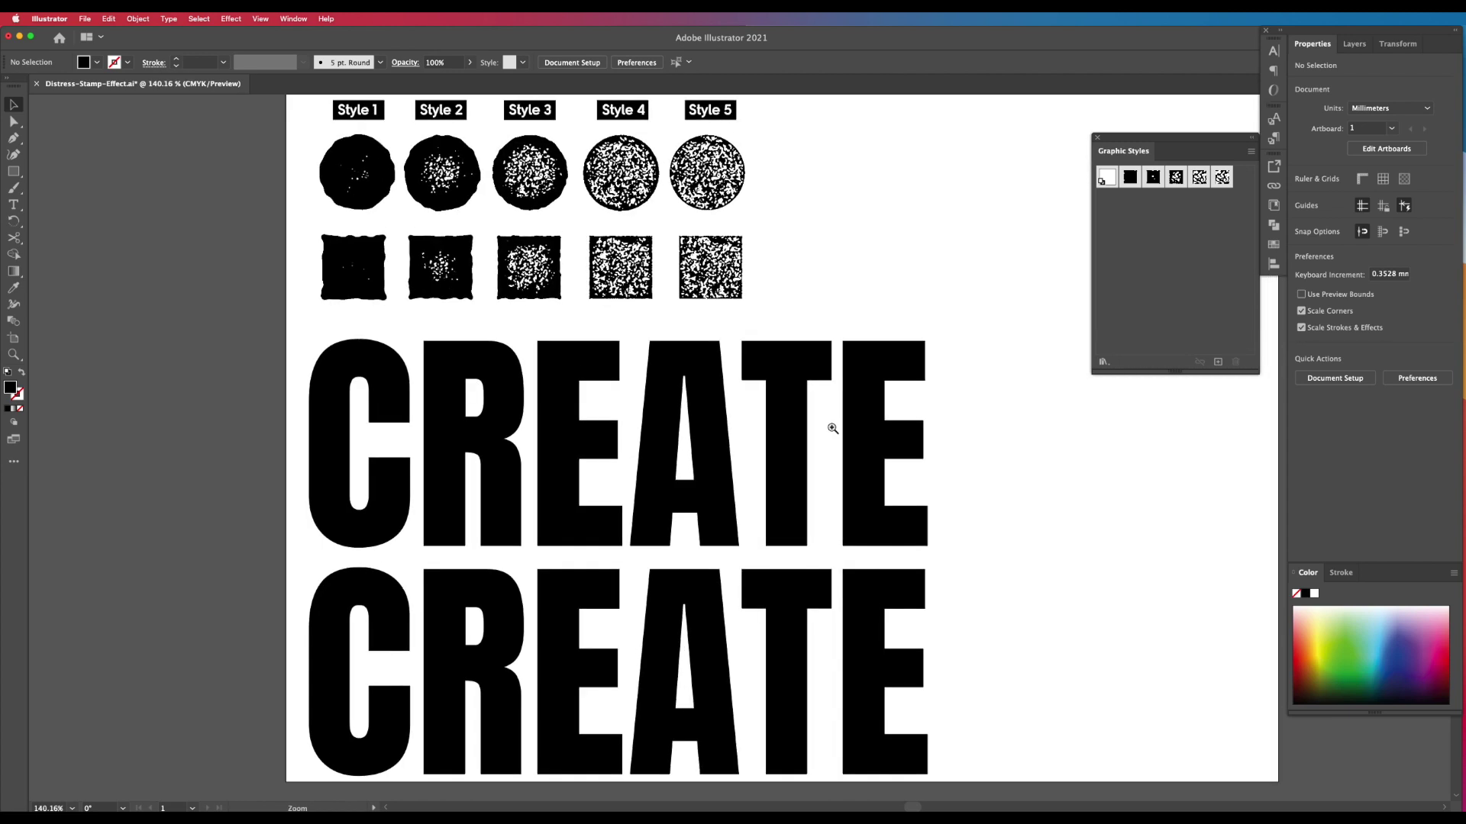
click(799, 425)
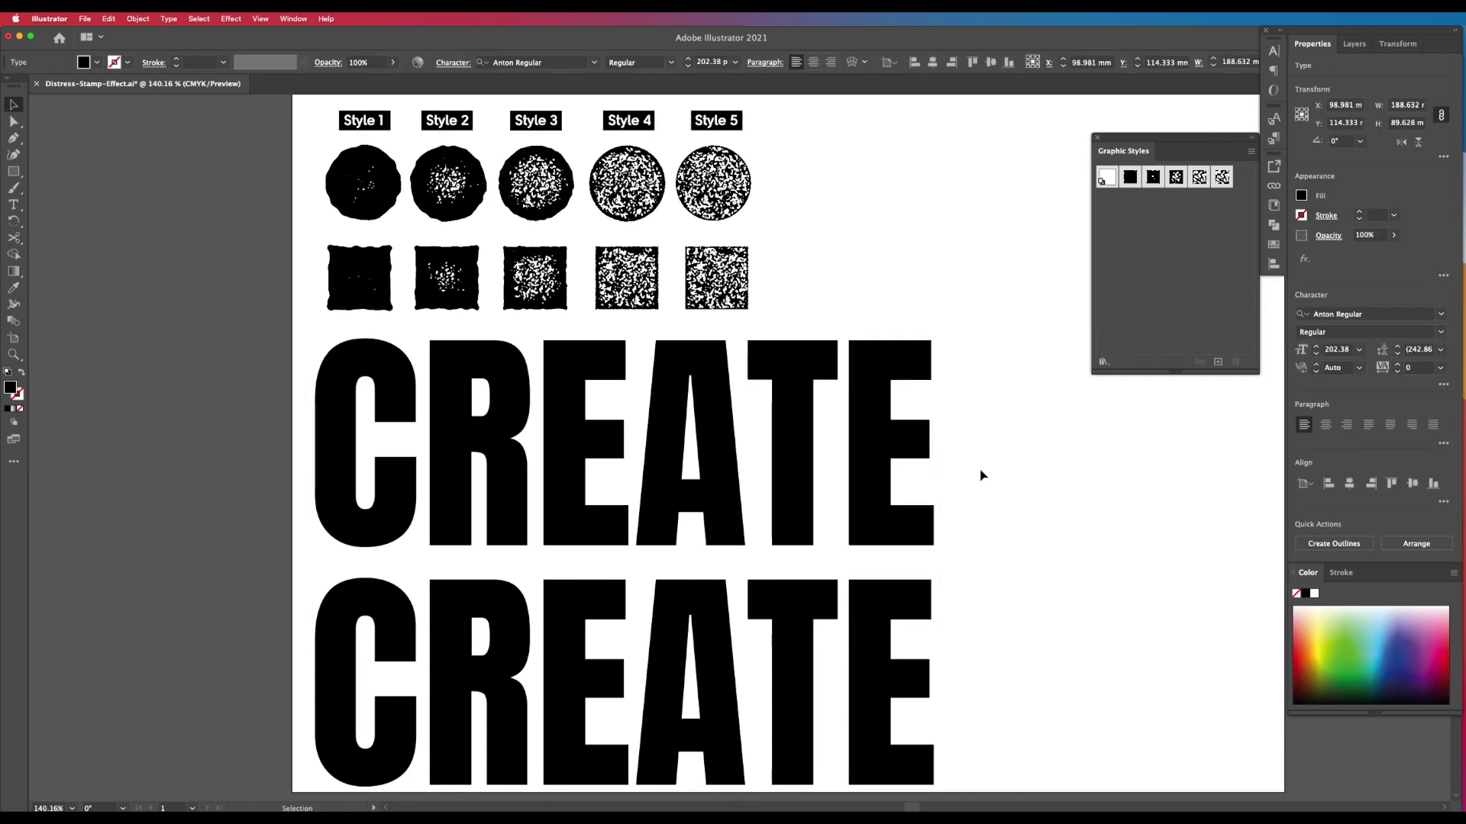
click(876, 467)
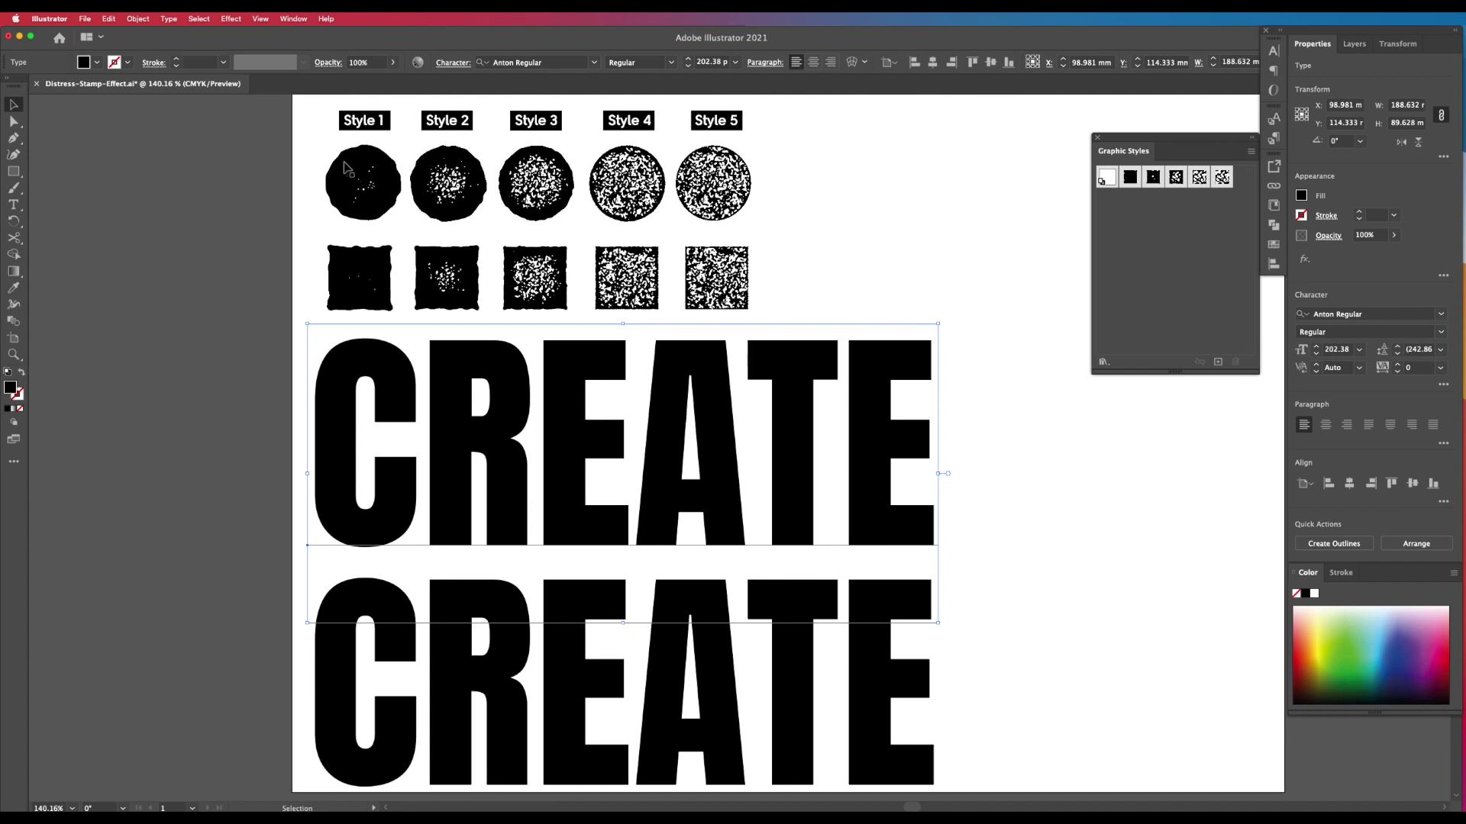
click(168, 18)
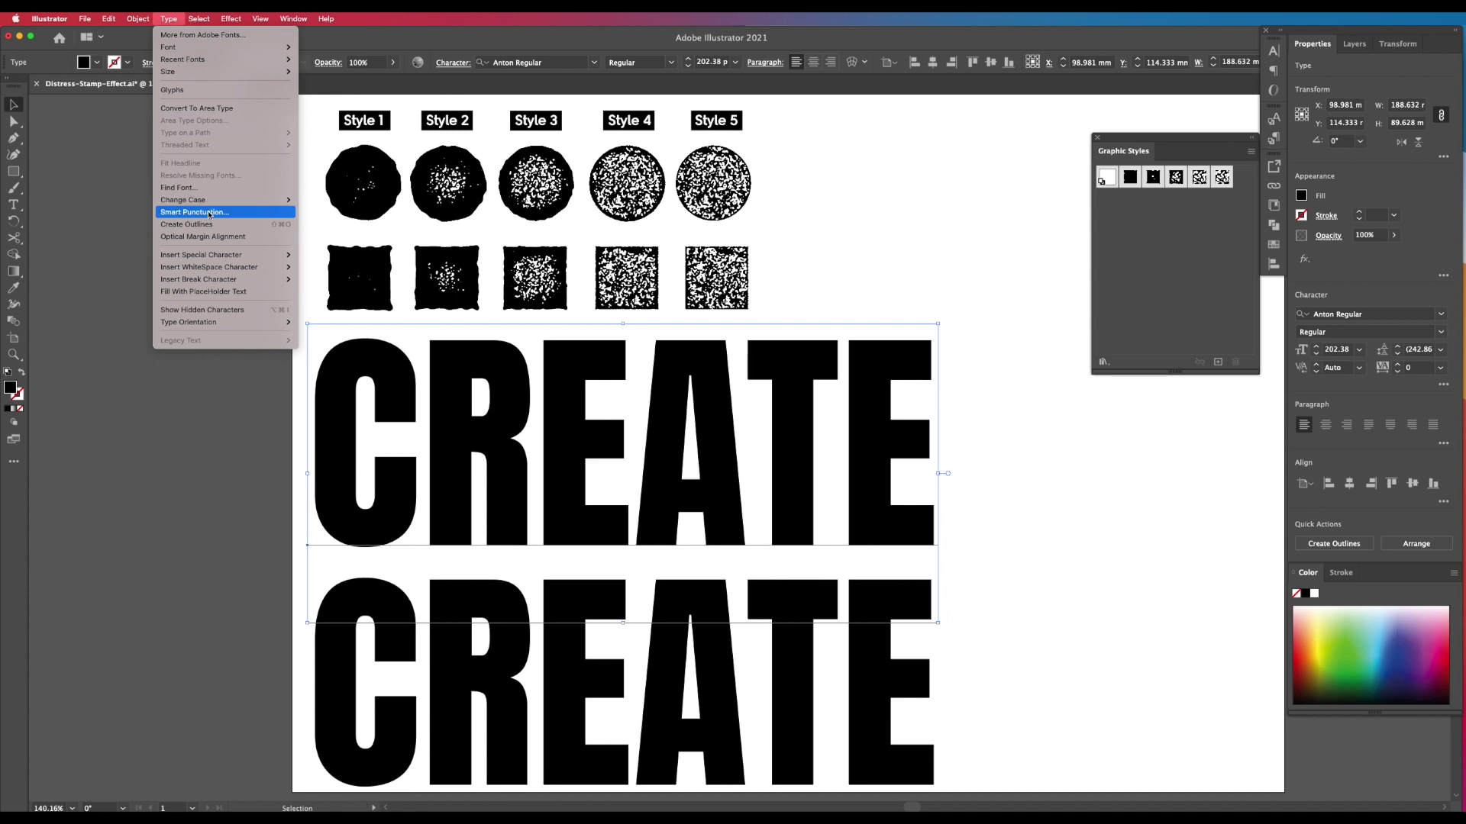
click(265, 226)
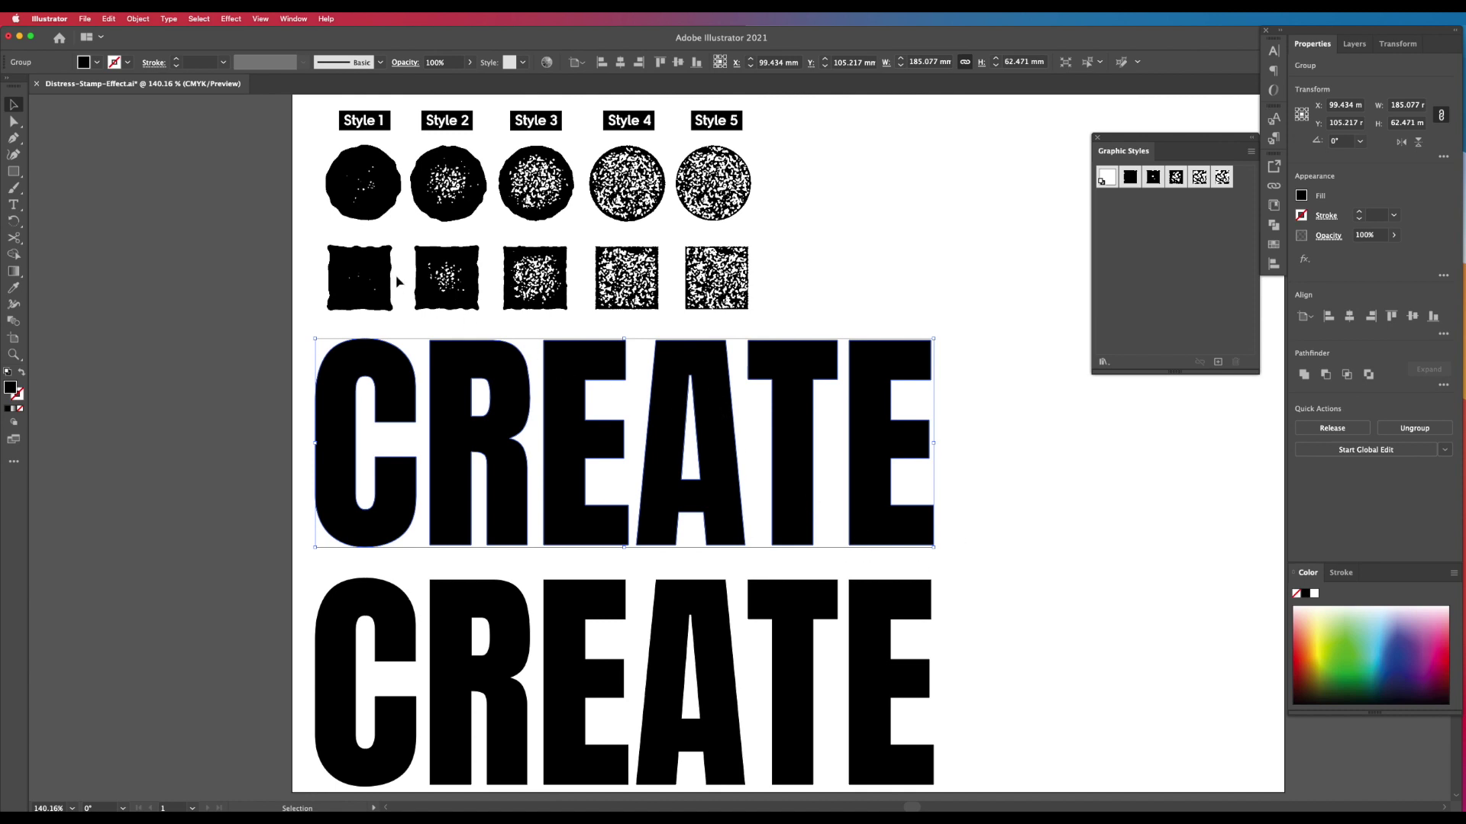
Ungroup the outlined letters, then unite and expand them in Pathfinder into one shape
click(139, 19)
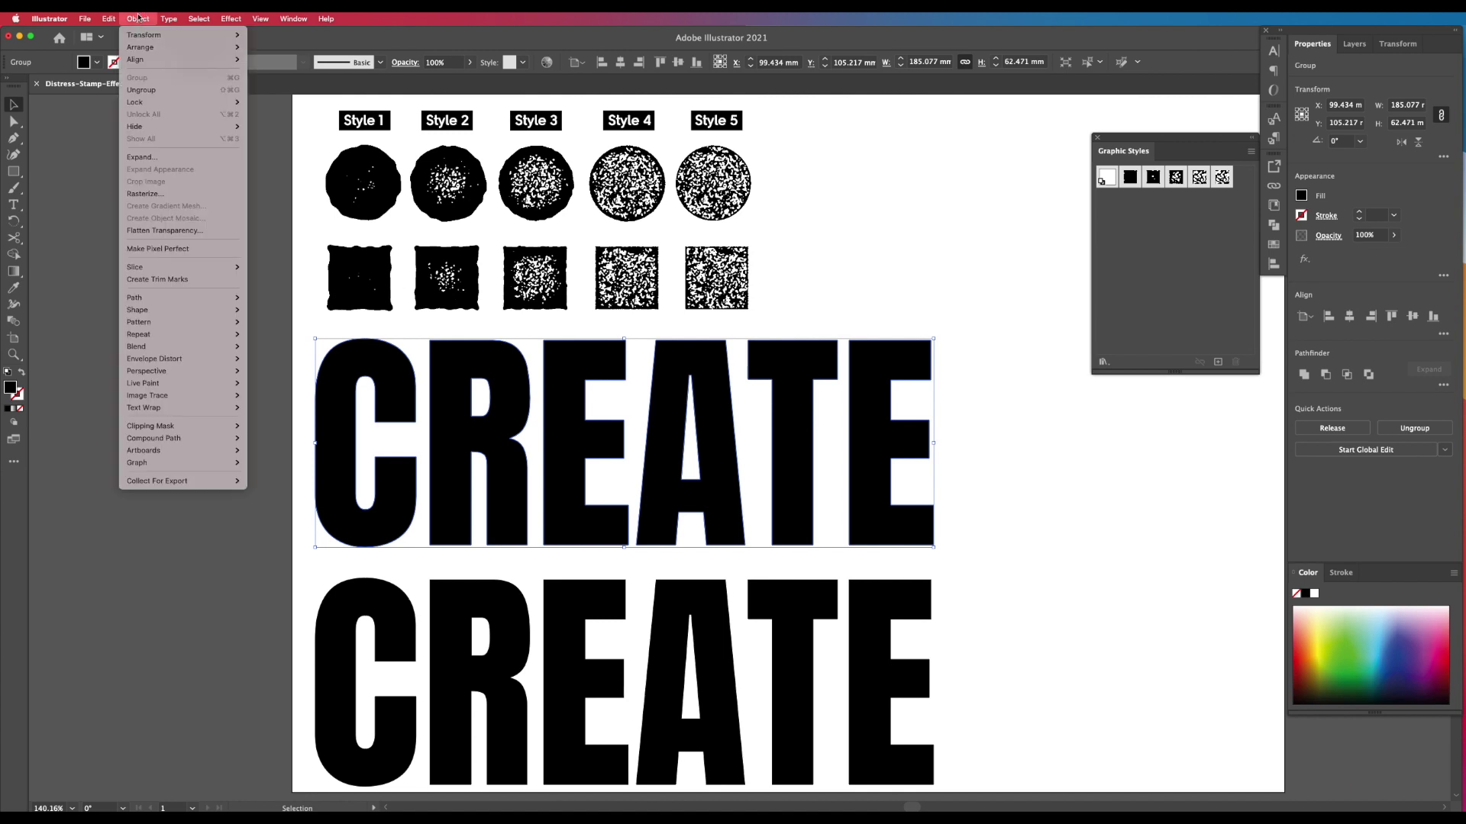
click(162, 91)
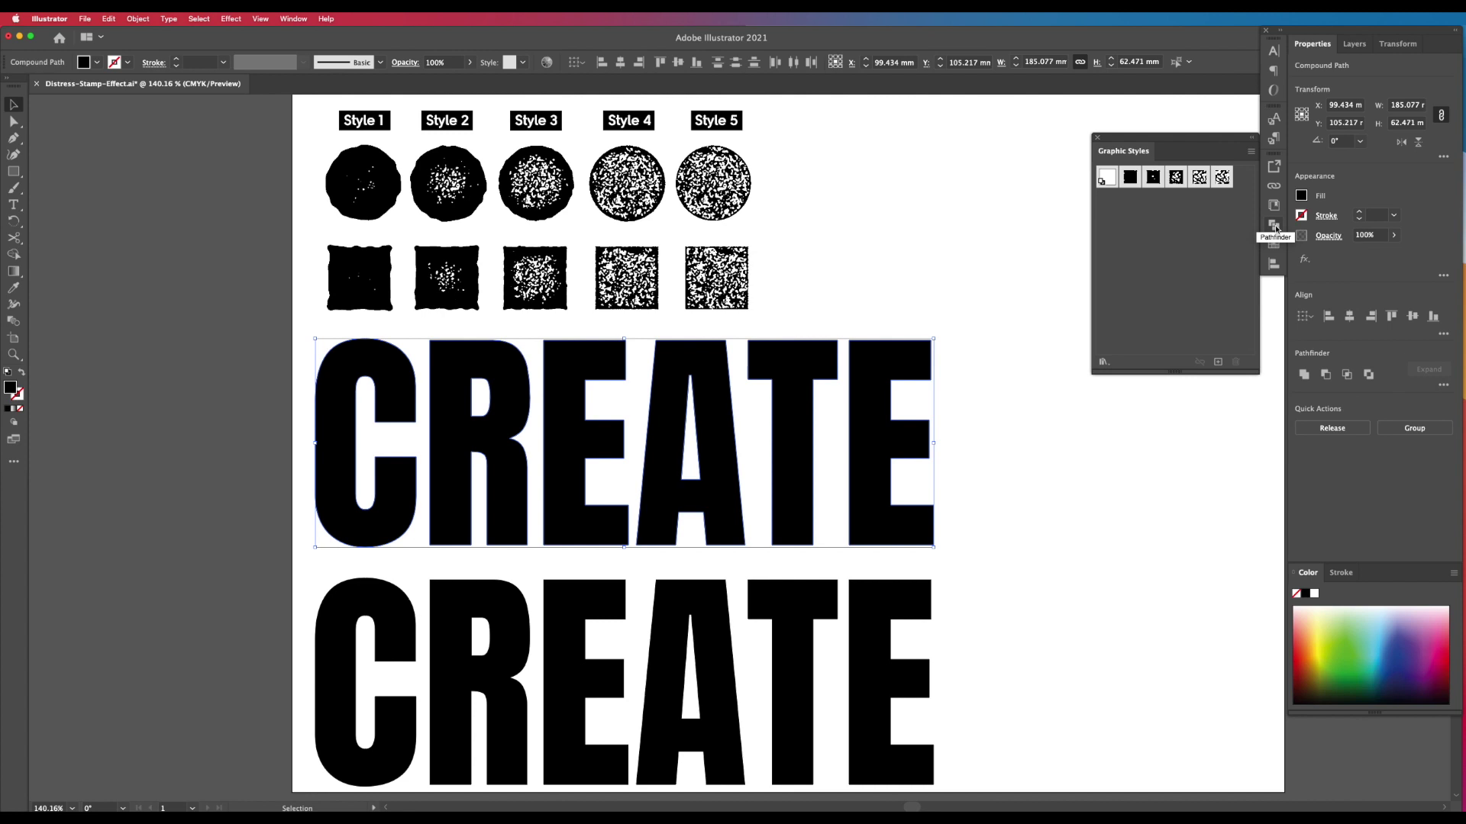
click(1273, 226)
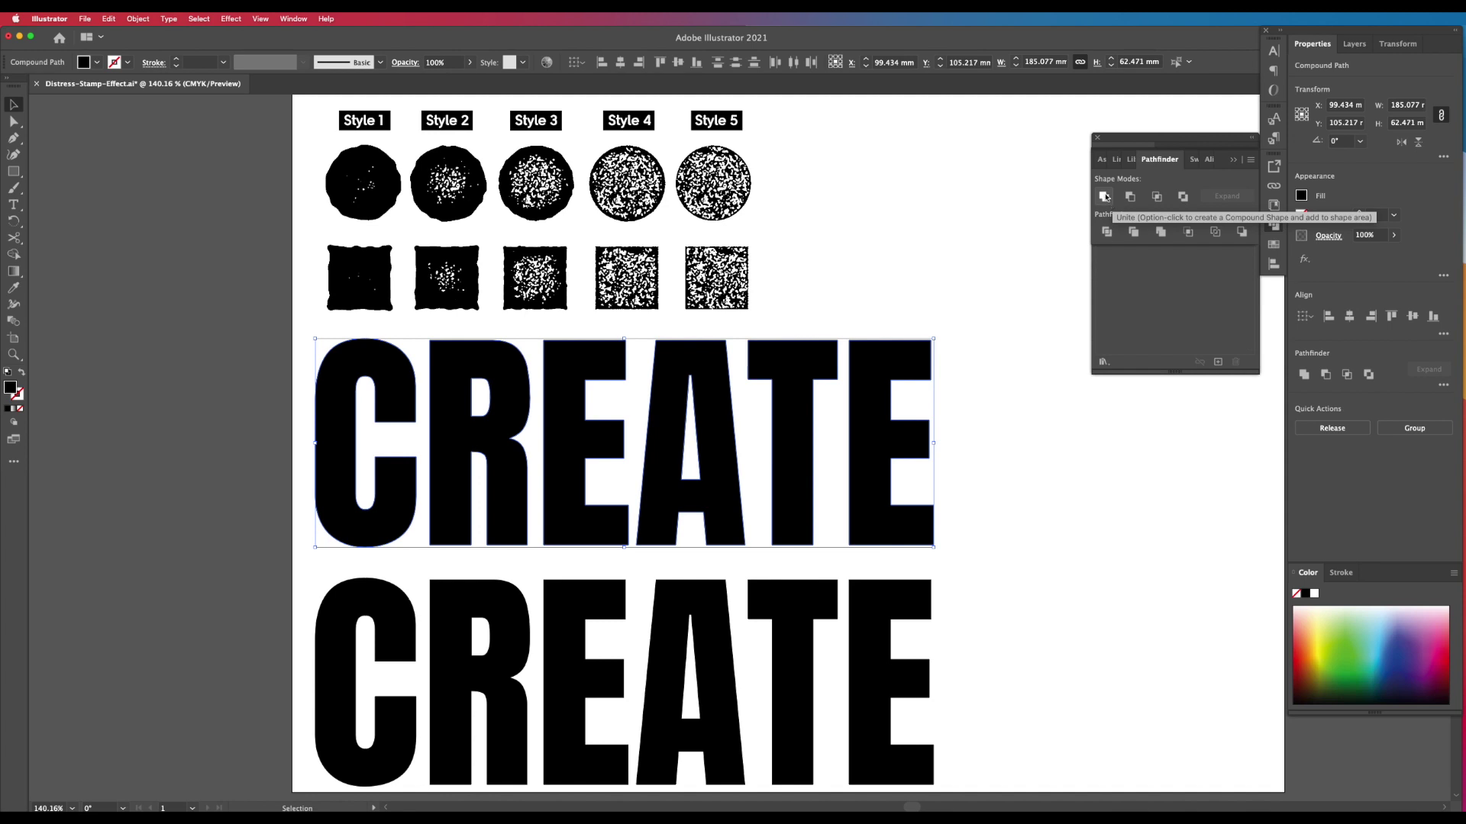
click(1102, 197)
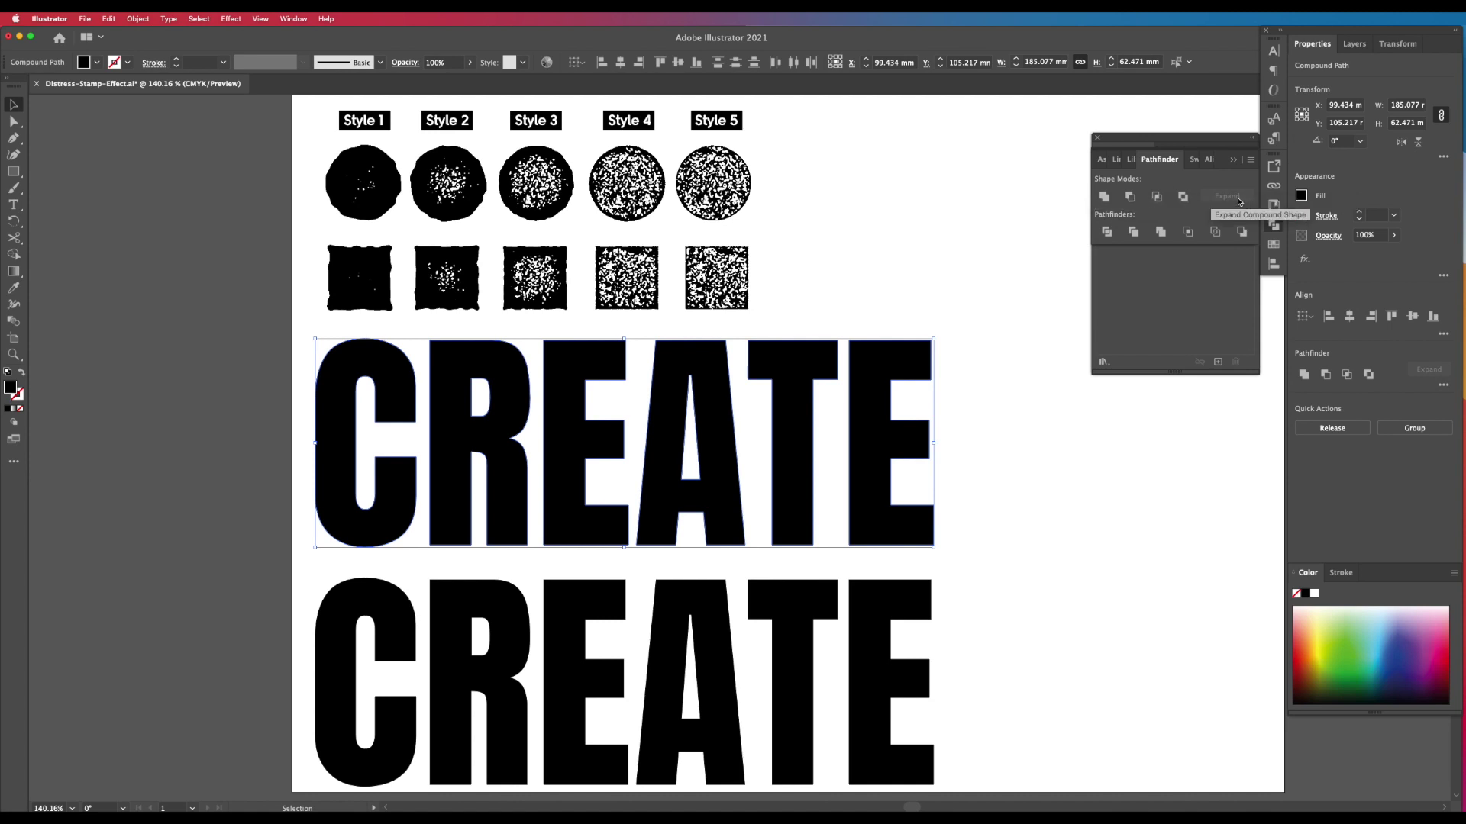
alt+click(1104, 197)
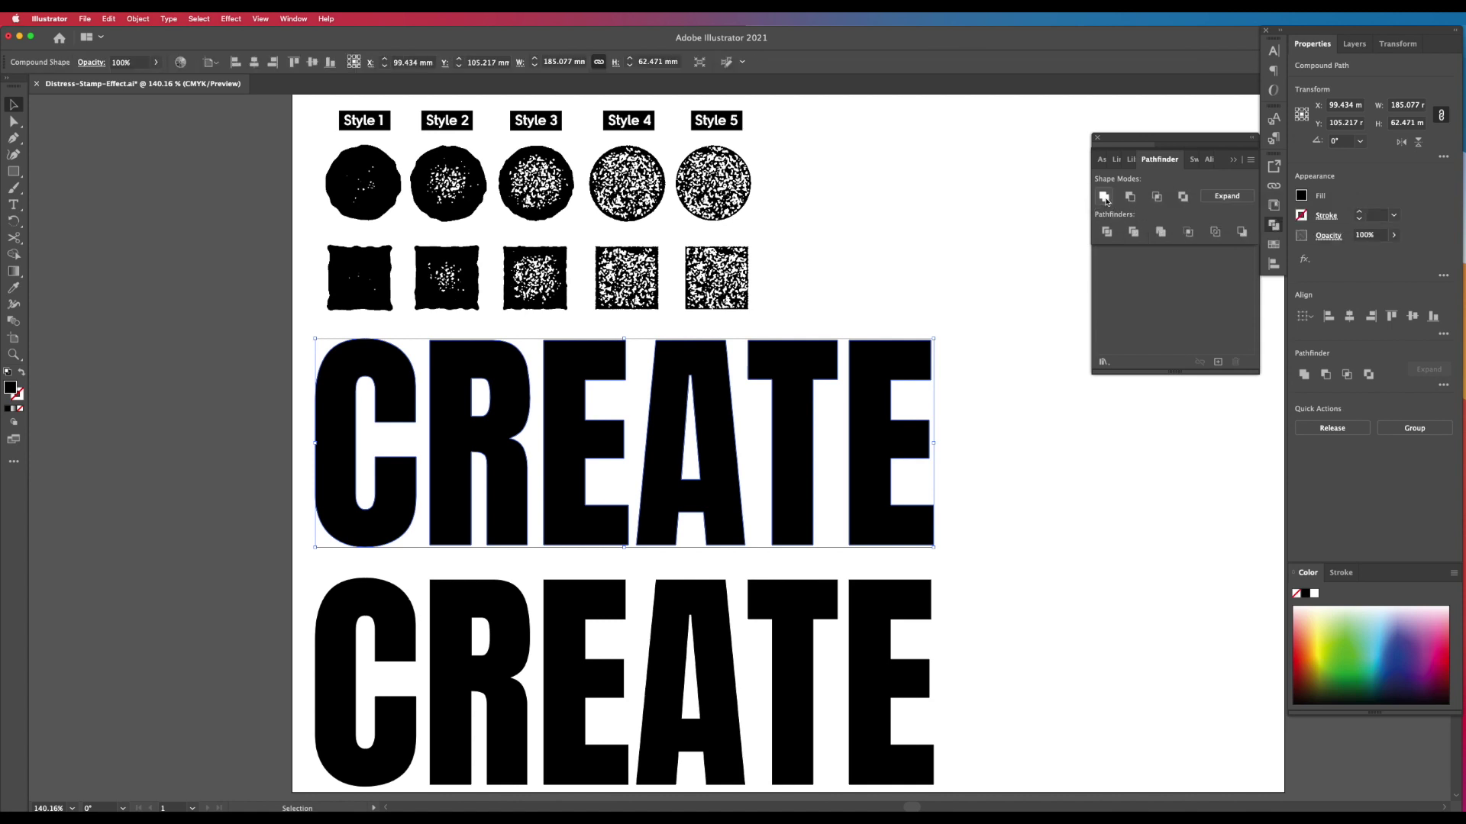
click(1221, 201)
click(1023, 441)
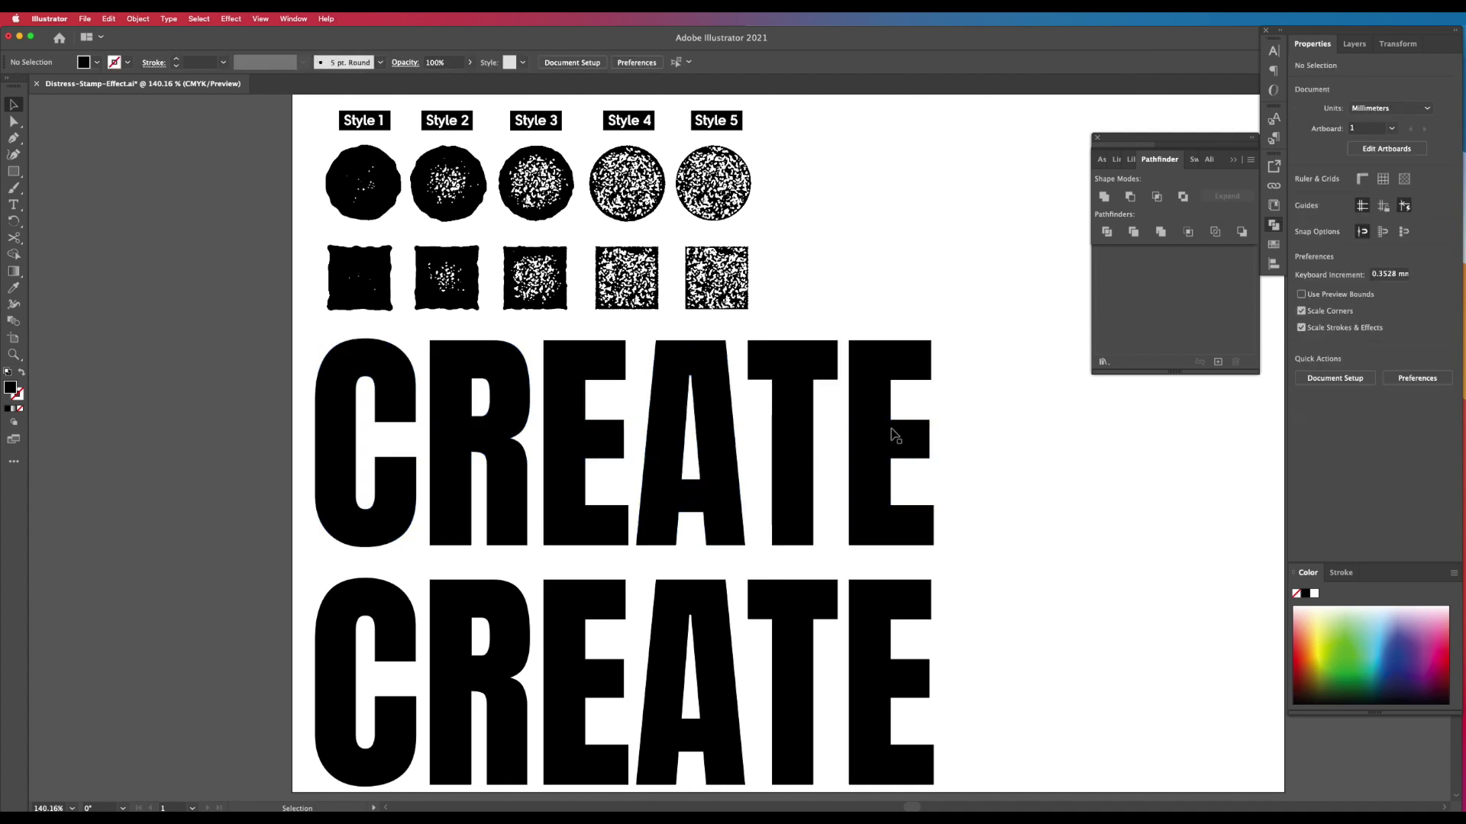
Nudge the top CREATE slightly and select both CREATE words together
mouse_move(894, 435)
mouse_down()
mouse_move(875, 414)
mouse_move(902, 429)
mouse_up()
click(874, 630)
click(932, 514)
scroll(909, 473, down, 1)
click(893, 497)
shift+click(878, 599)
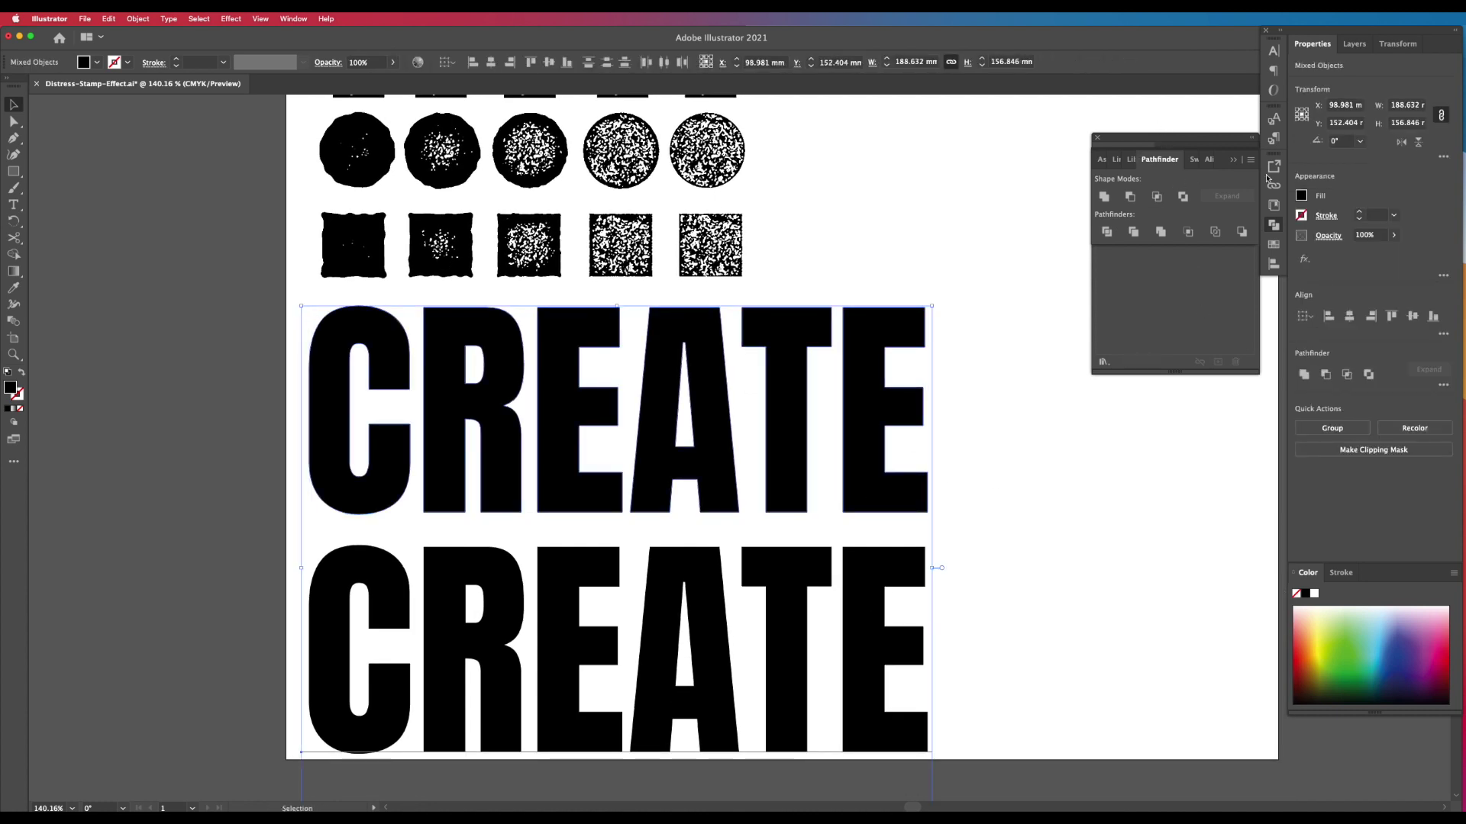
Float the Graphic Styles panel beside the artwork and apply 2 Distress to both words
click(1274, 228)
drag(1122, 156, 1010, 118)
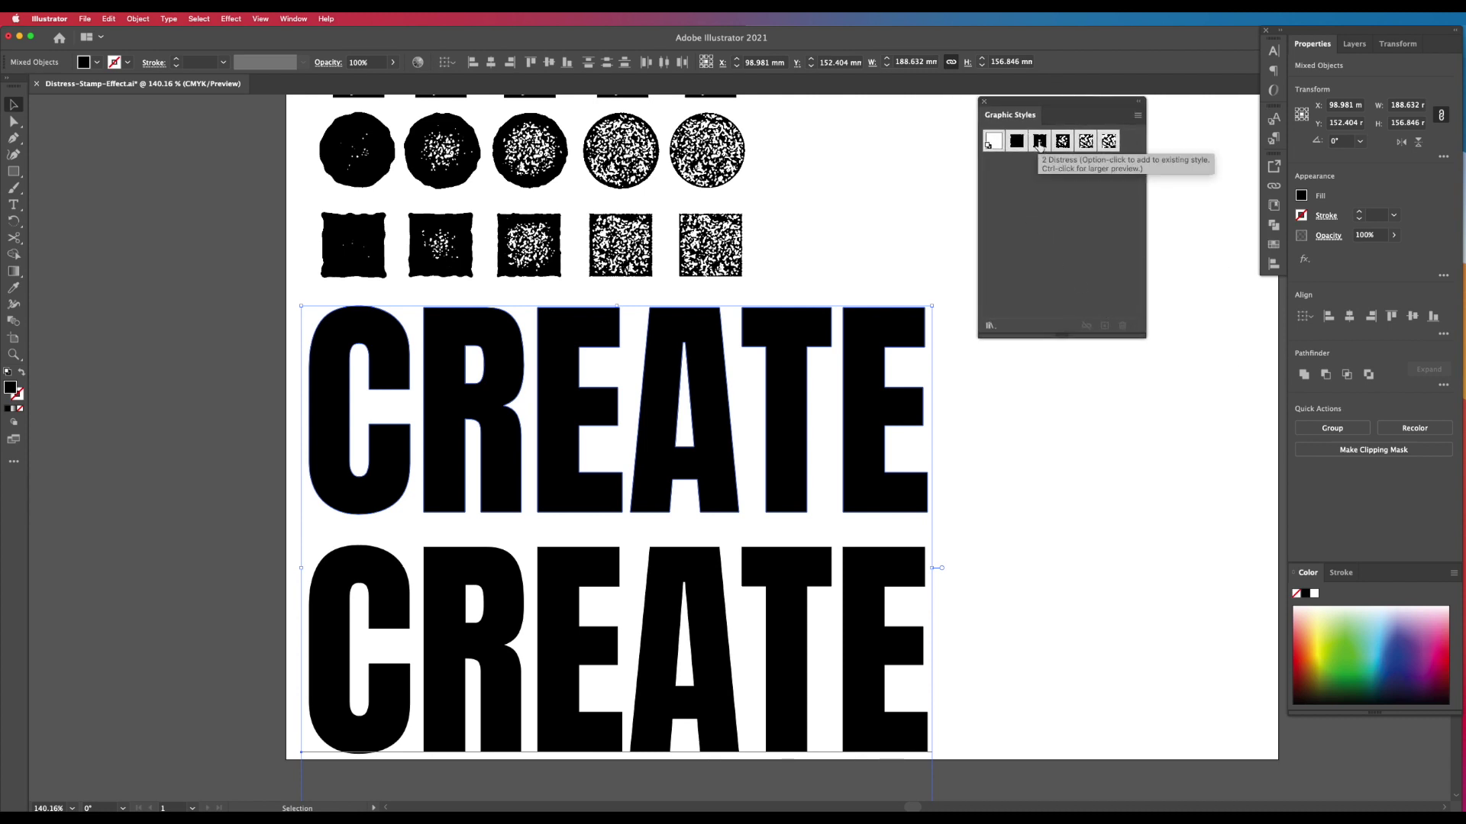
click(1038, 142)
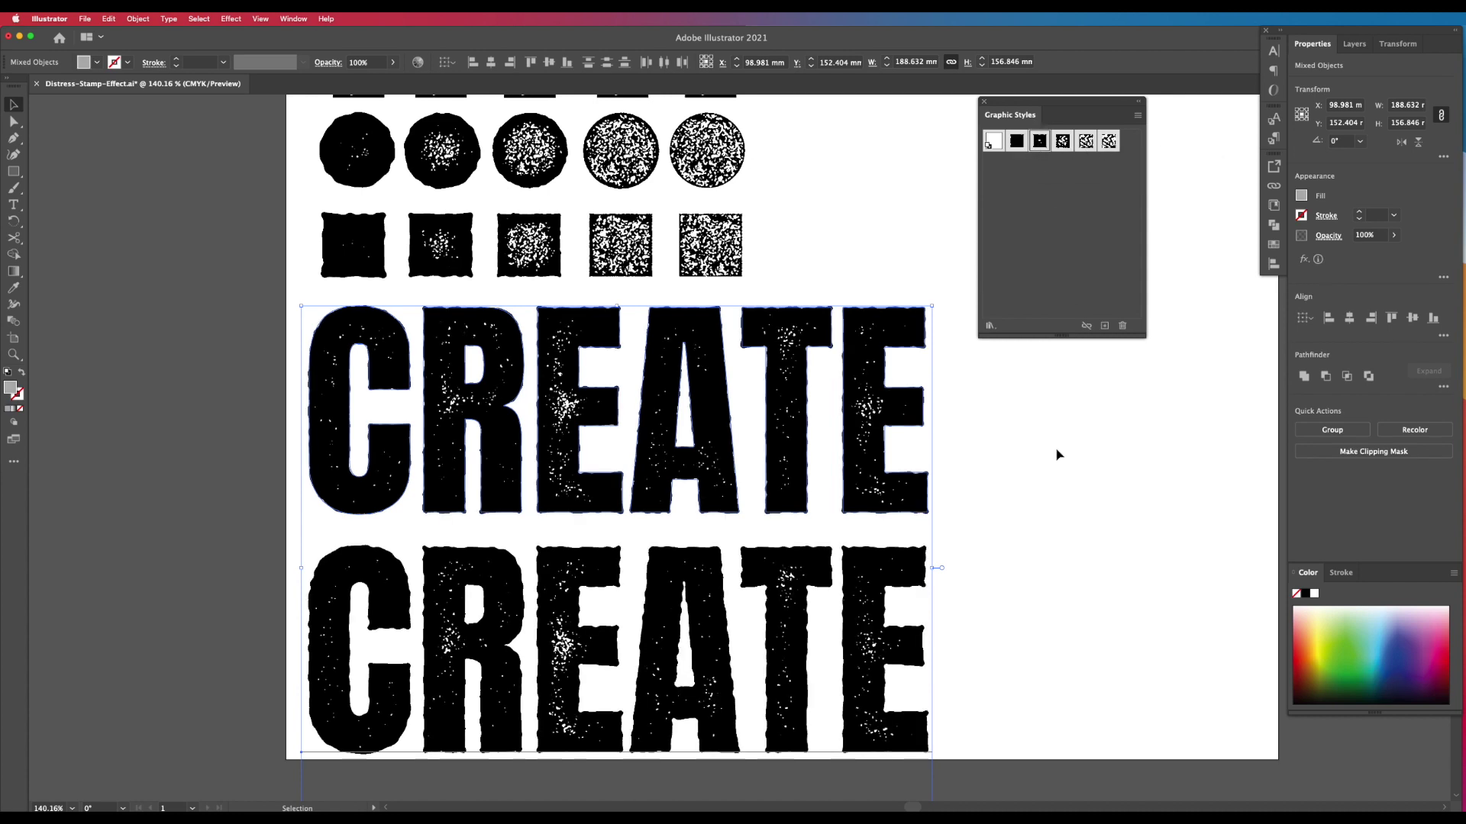
click(1067, 466)
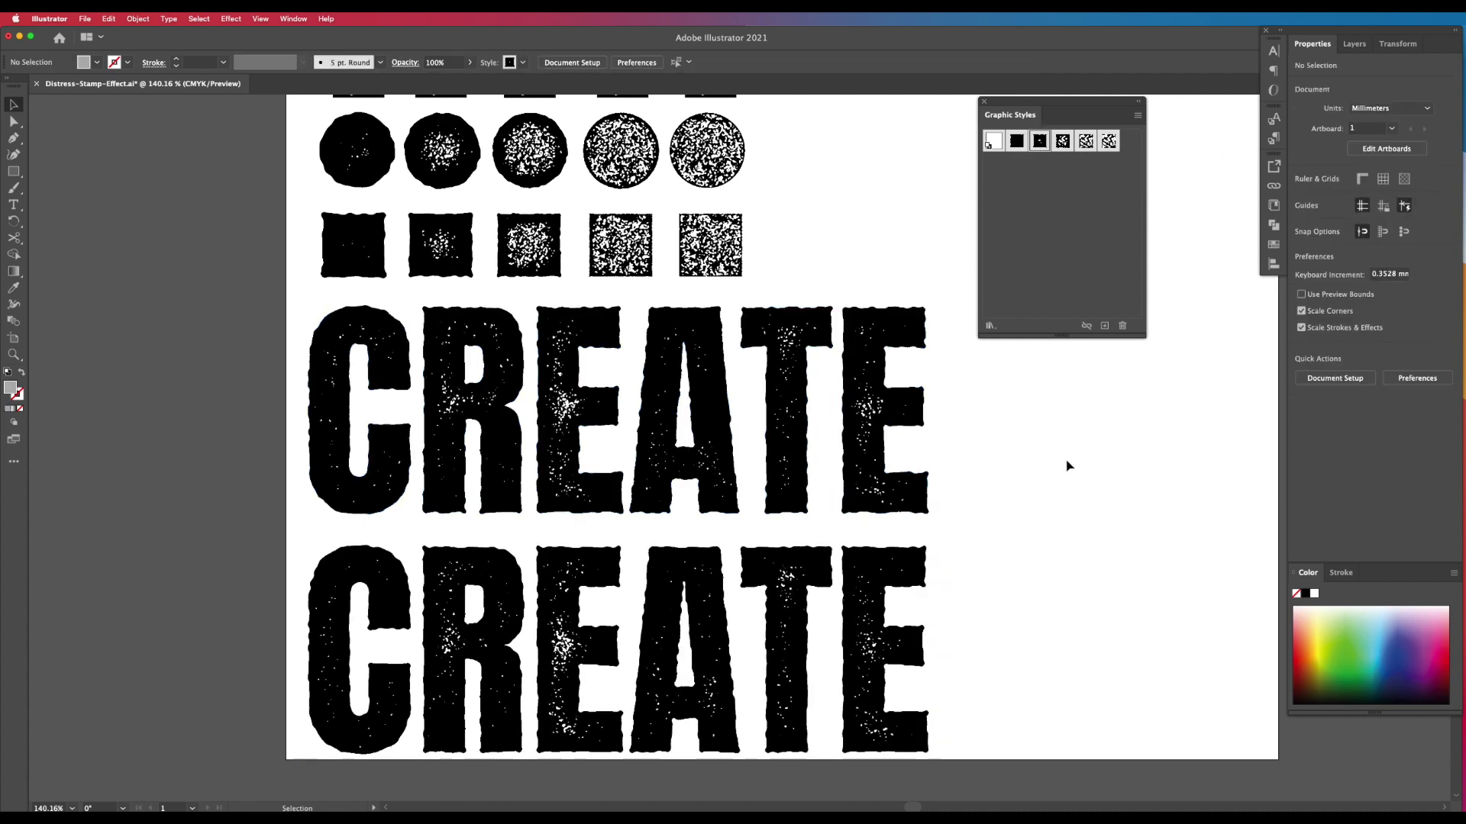
Zoom to 100% and move the top CREATE slightly up-left, enlarging it
click(853, 441)
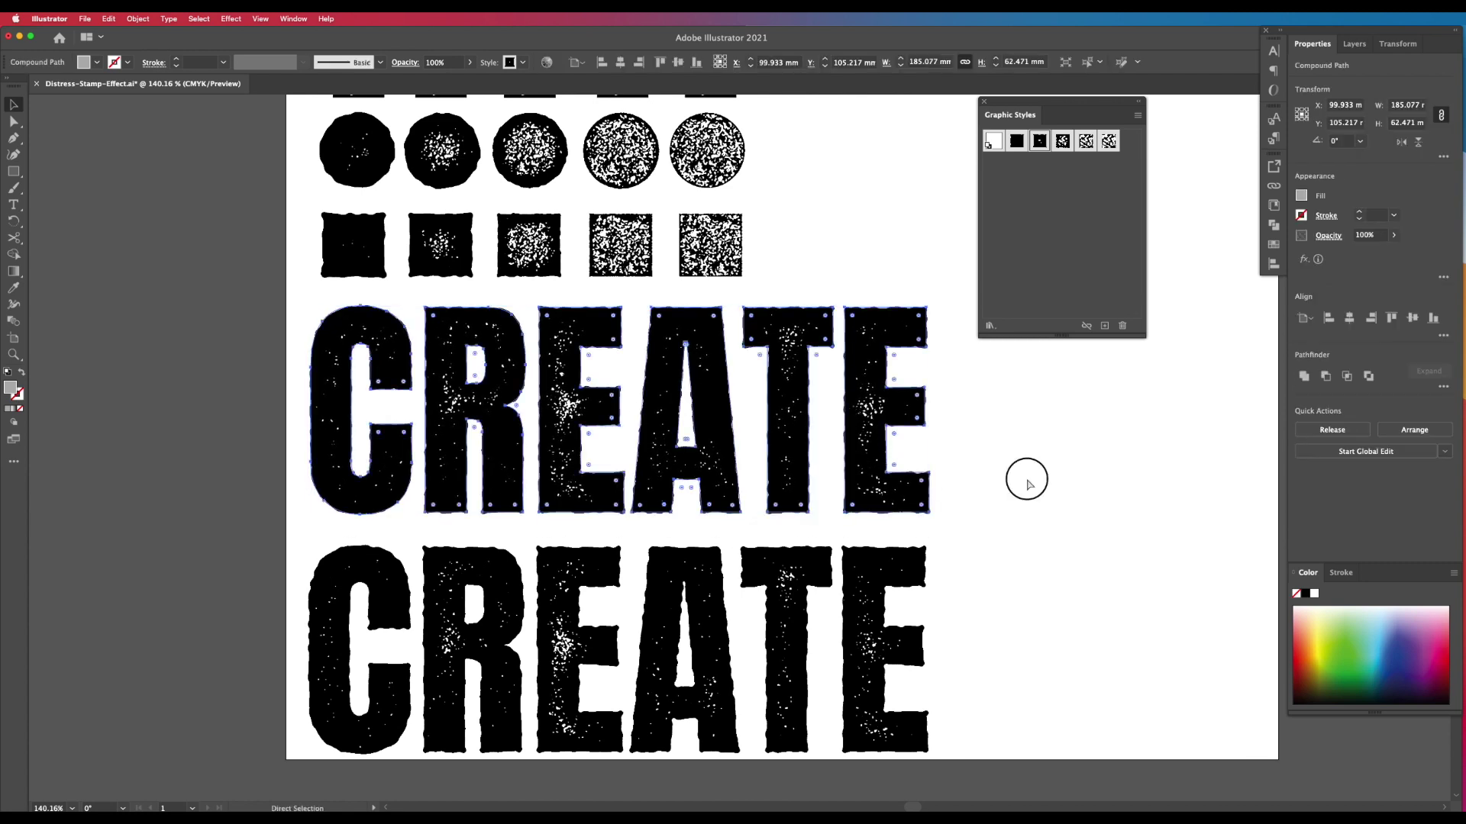
key(super+1)
click(846, 432)
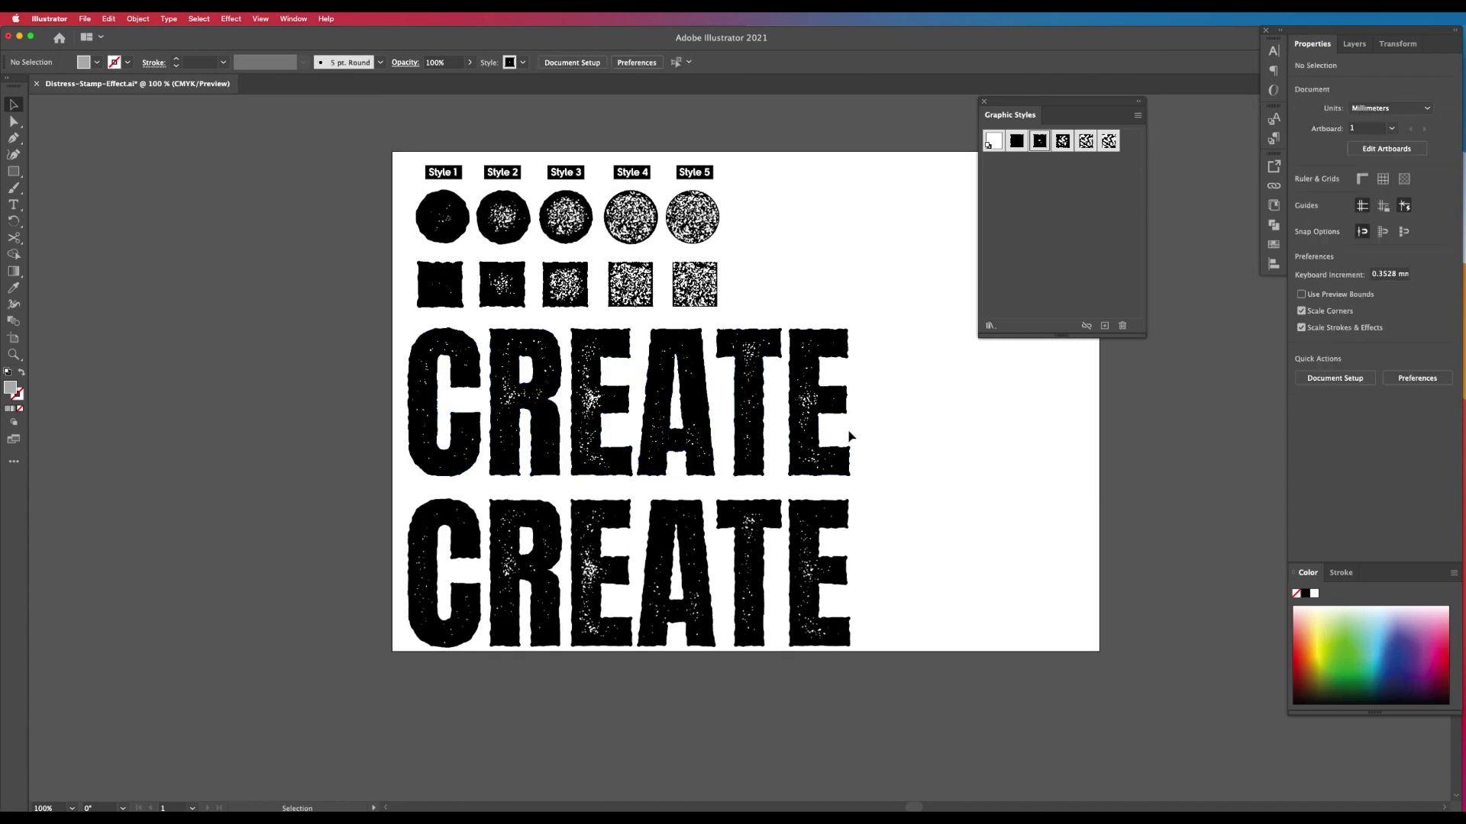
click(817, 414)
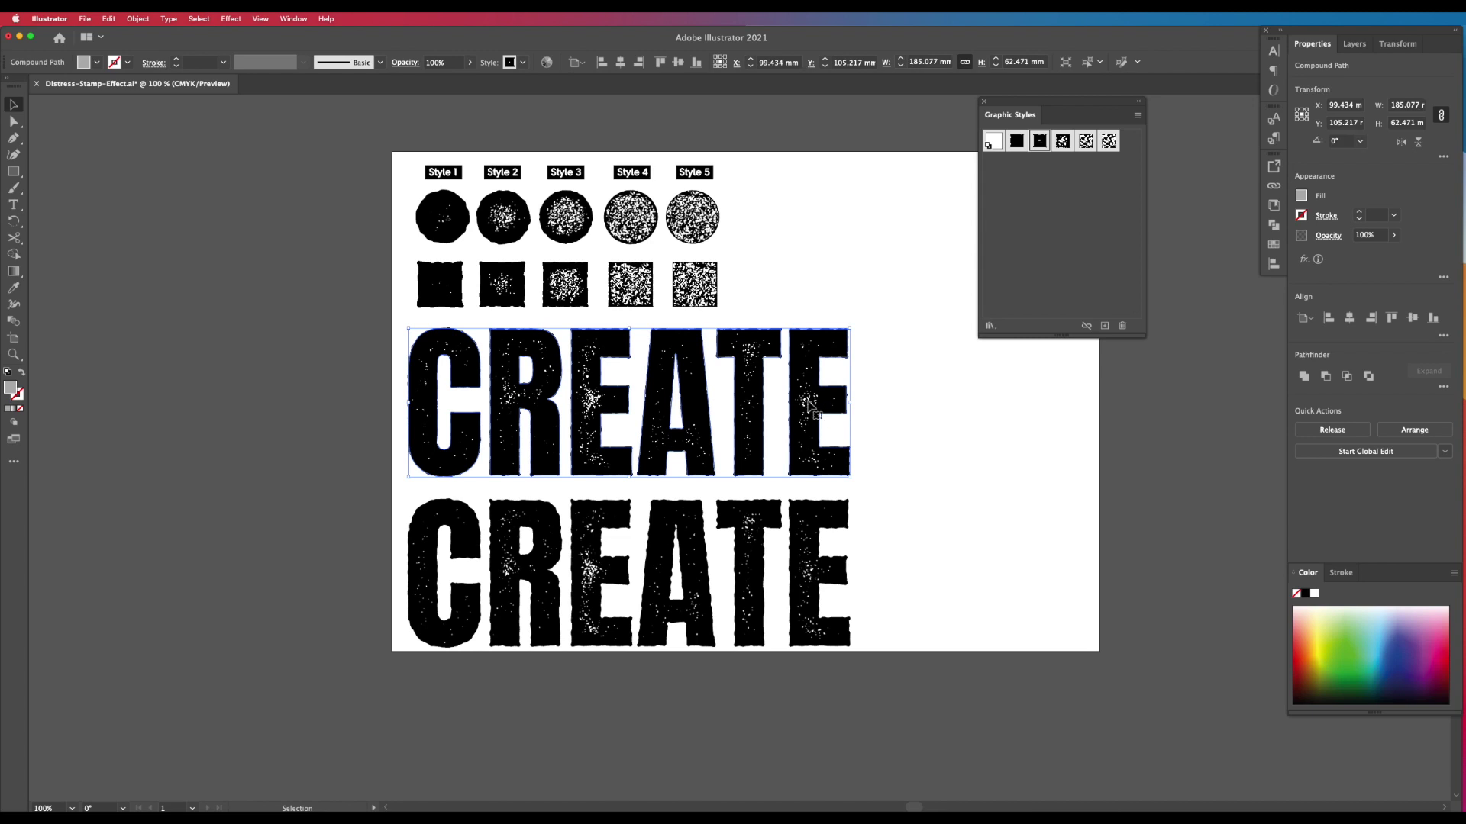
mouse_move(809, 405)
mouse_down()
mouse_move(397, 380)
mouse_move(850, 409)
mouse_move(807, 397)
mouse_up()
click(948, 440)
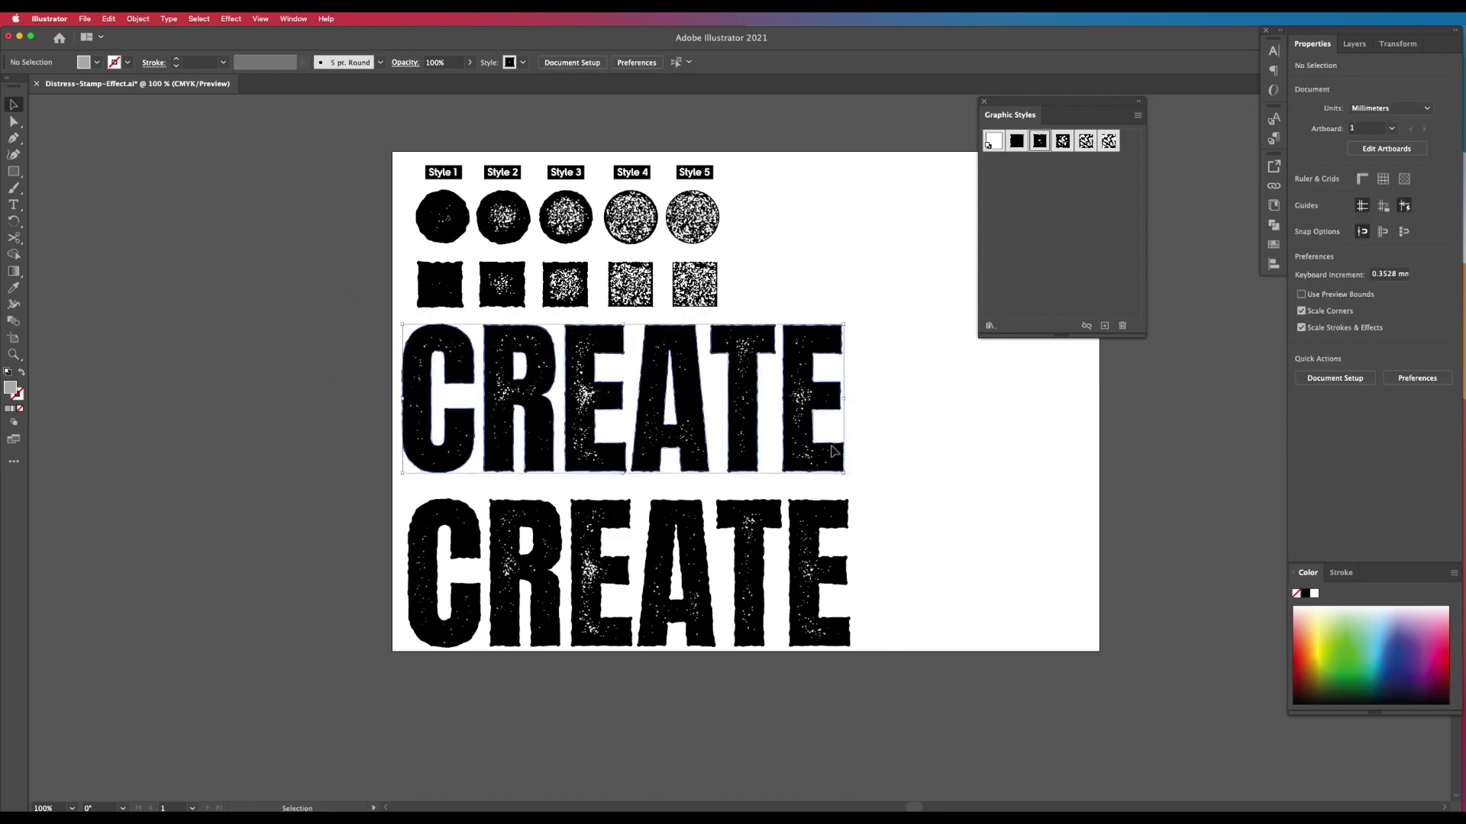
drag(846, 475, 1008, 589)
click(976, 510)
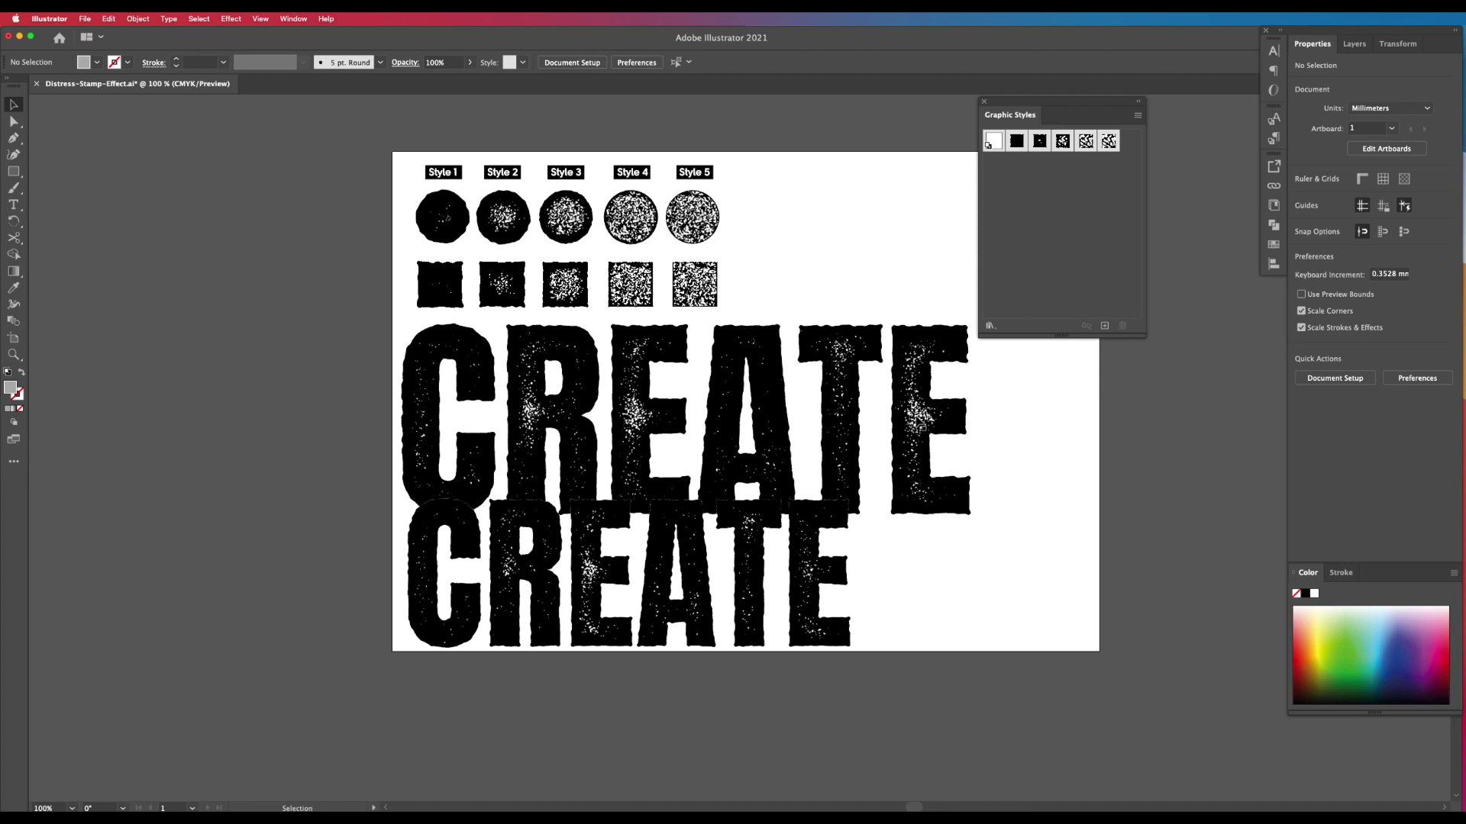
Undo the enlargement and shrink the top CREATE proportionally with its corner handle
drag(917, 418, 918, 387)
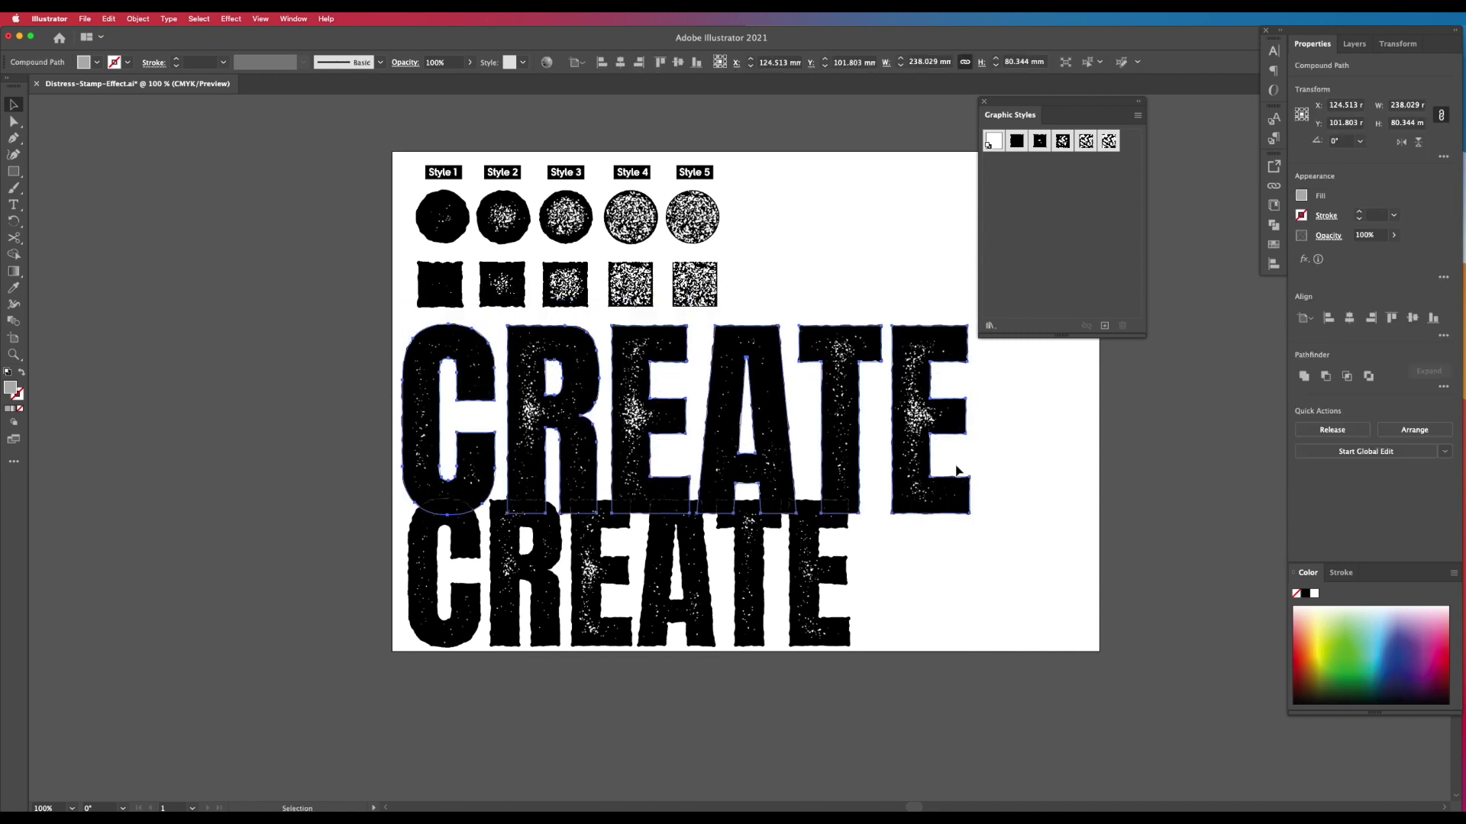
key(ctrl+z)
key(v)
click(942, 448)
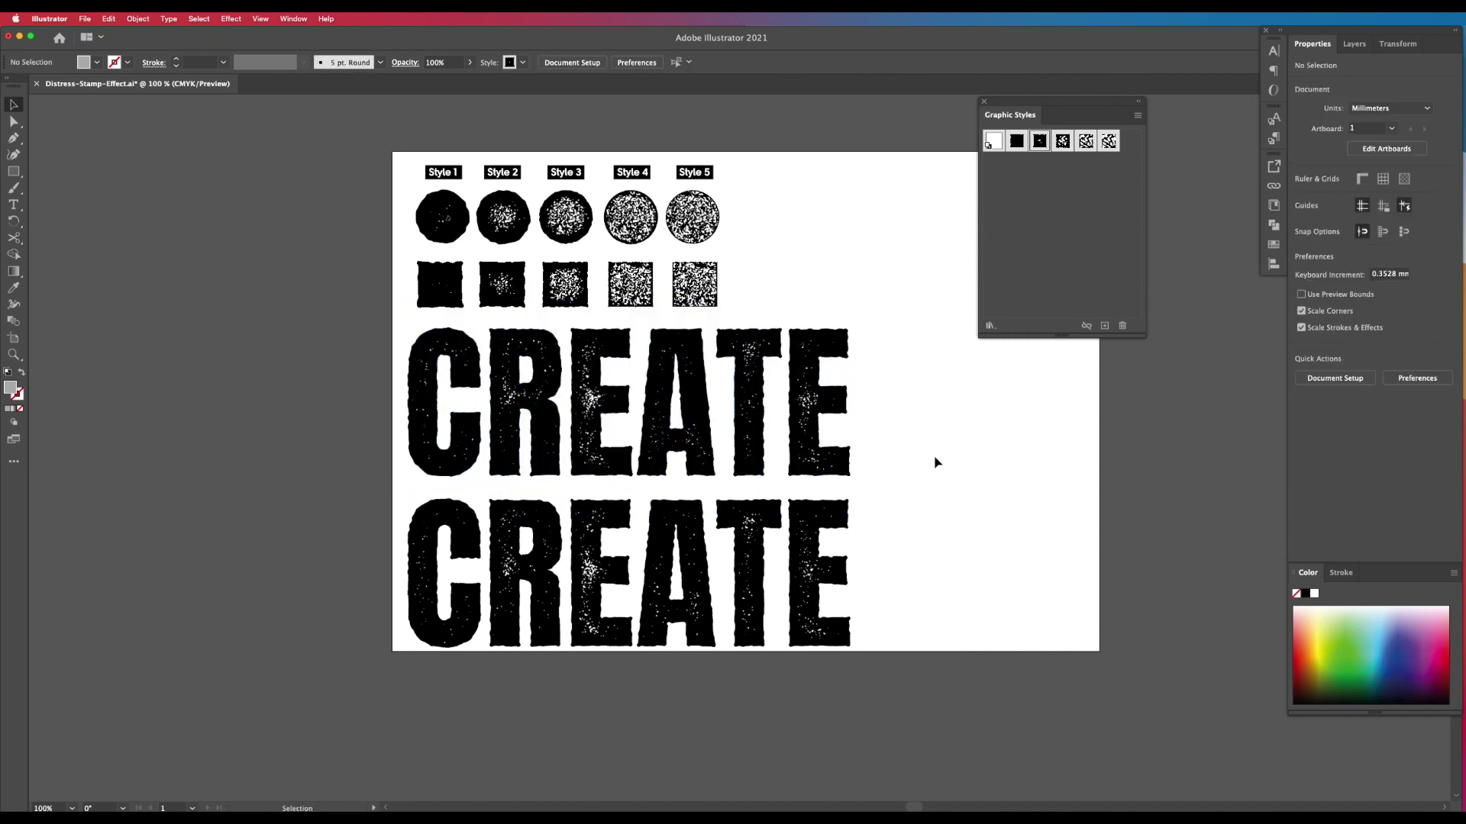
drag(818, 442, 654, 402)
click(756, 438)
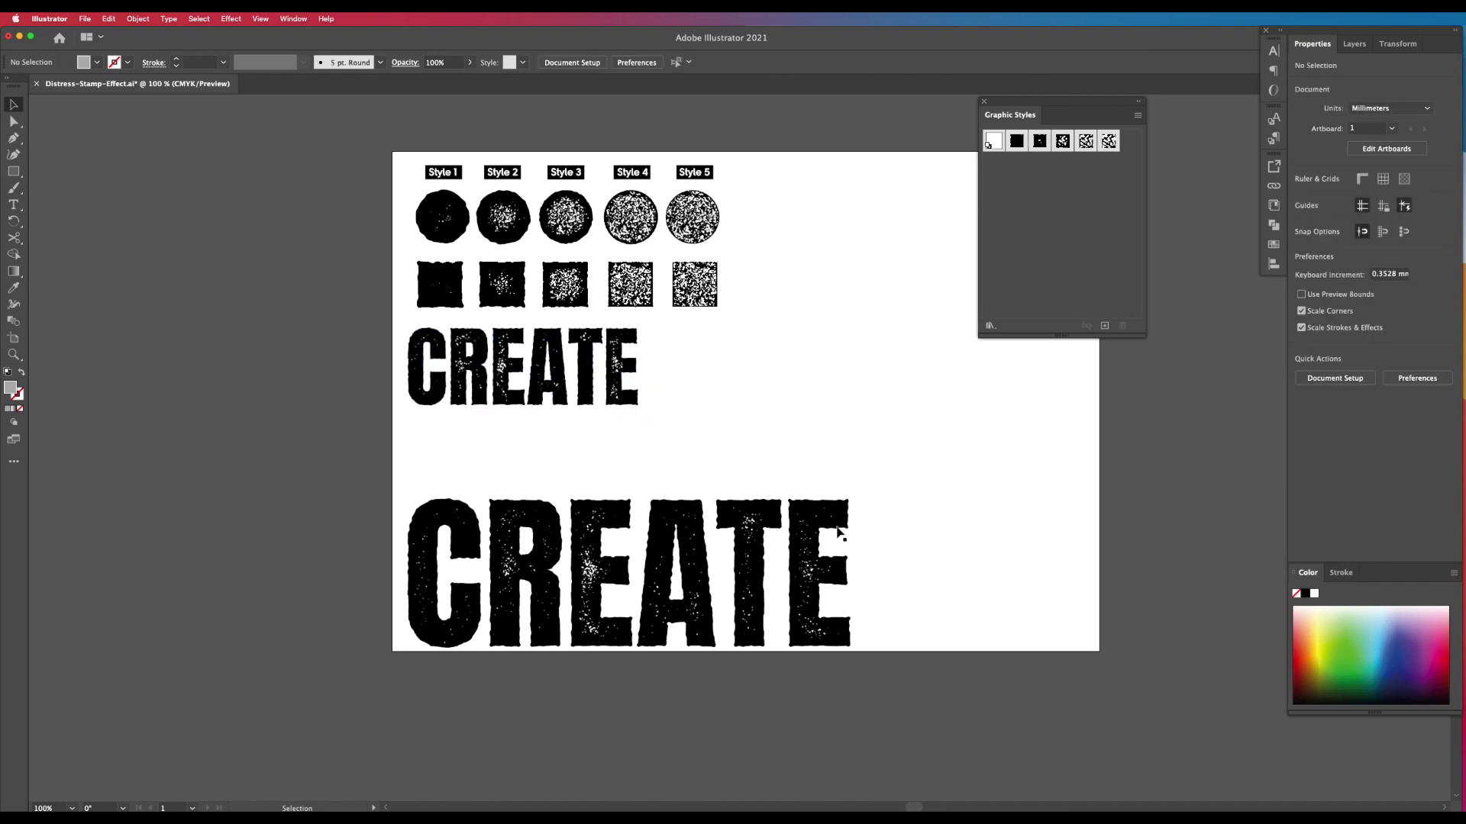
Move the large lower CREATE up the artboard and select it
scroll(888, 557, down, 3)
drag(817, 519, 802, 576)
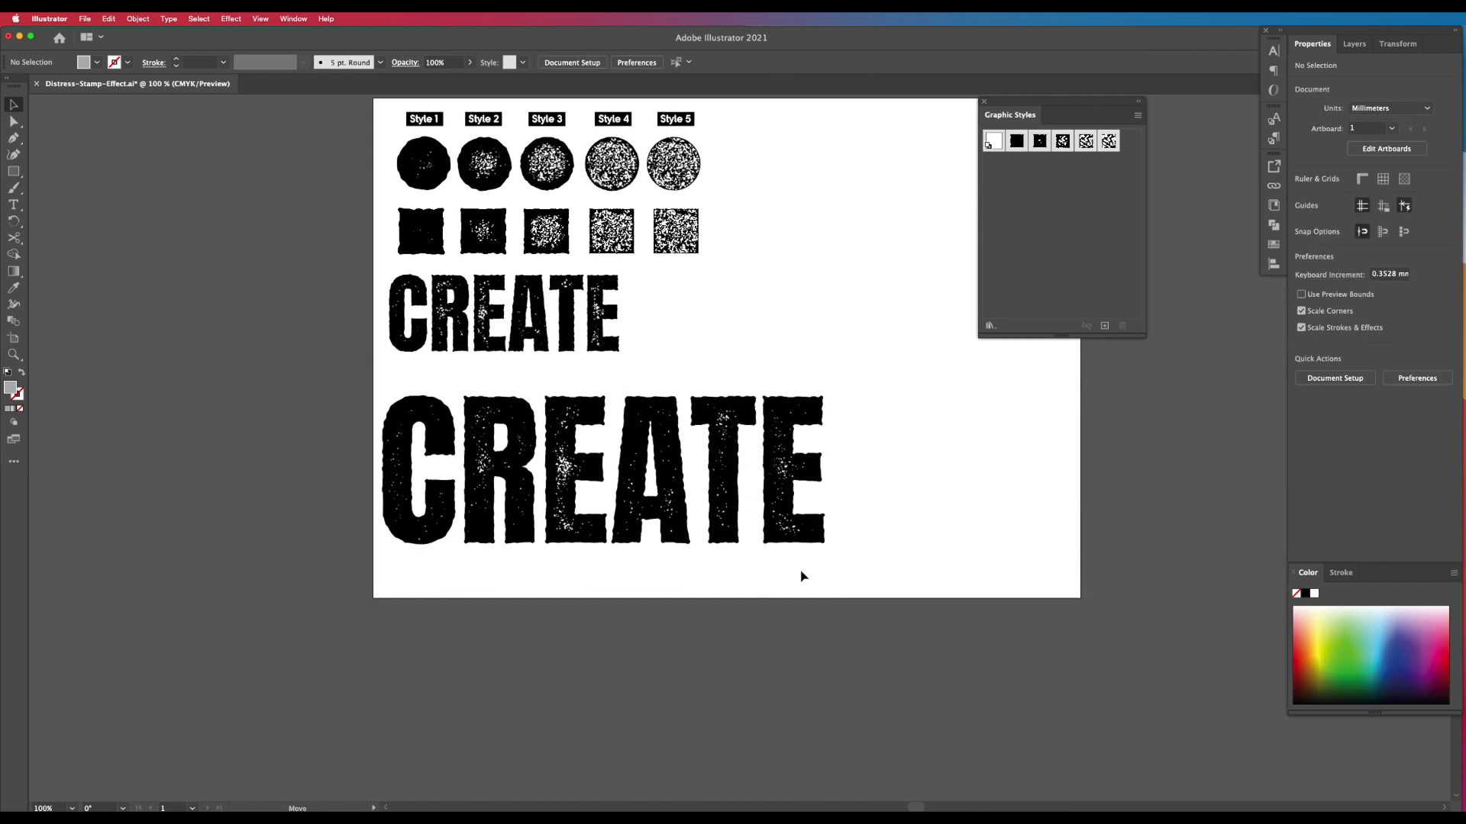
click(693, 548)
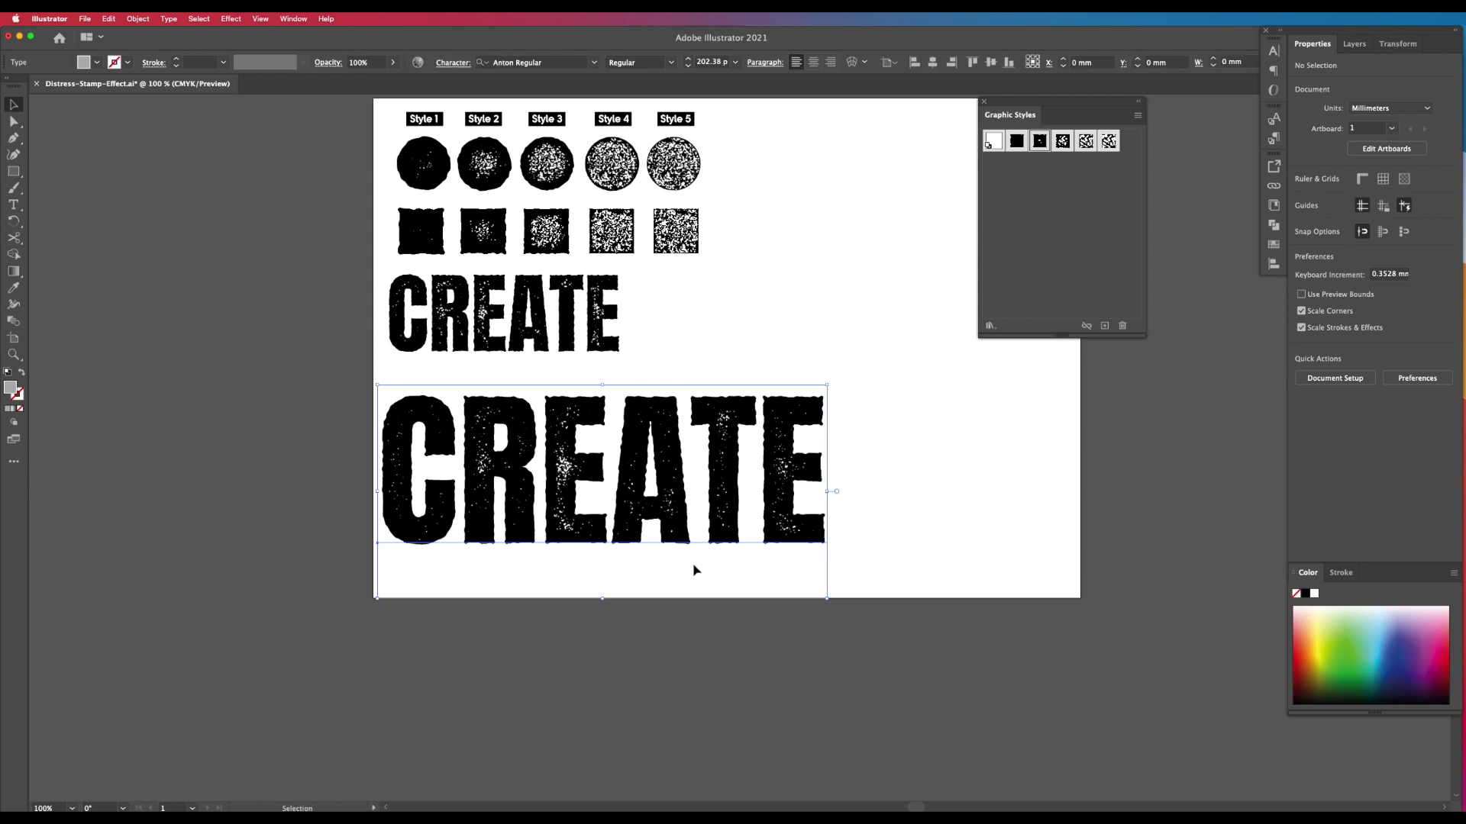
Append ON CREATING after CREATE in the large text line
double_click(754, 489)
key(Right)
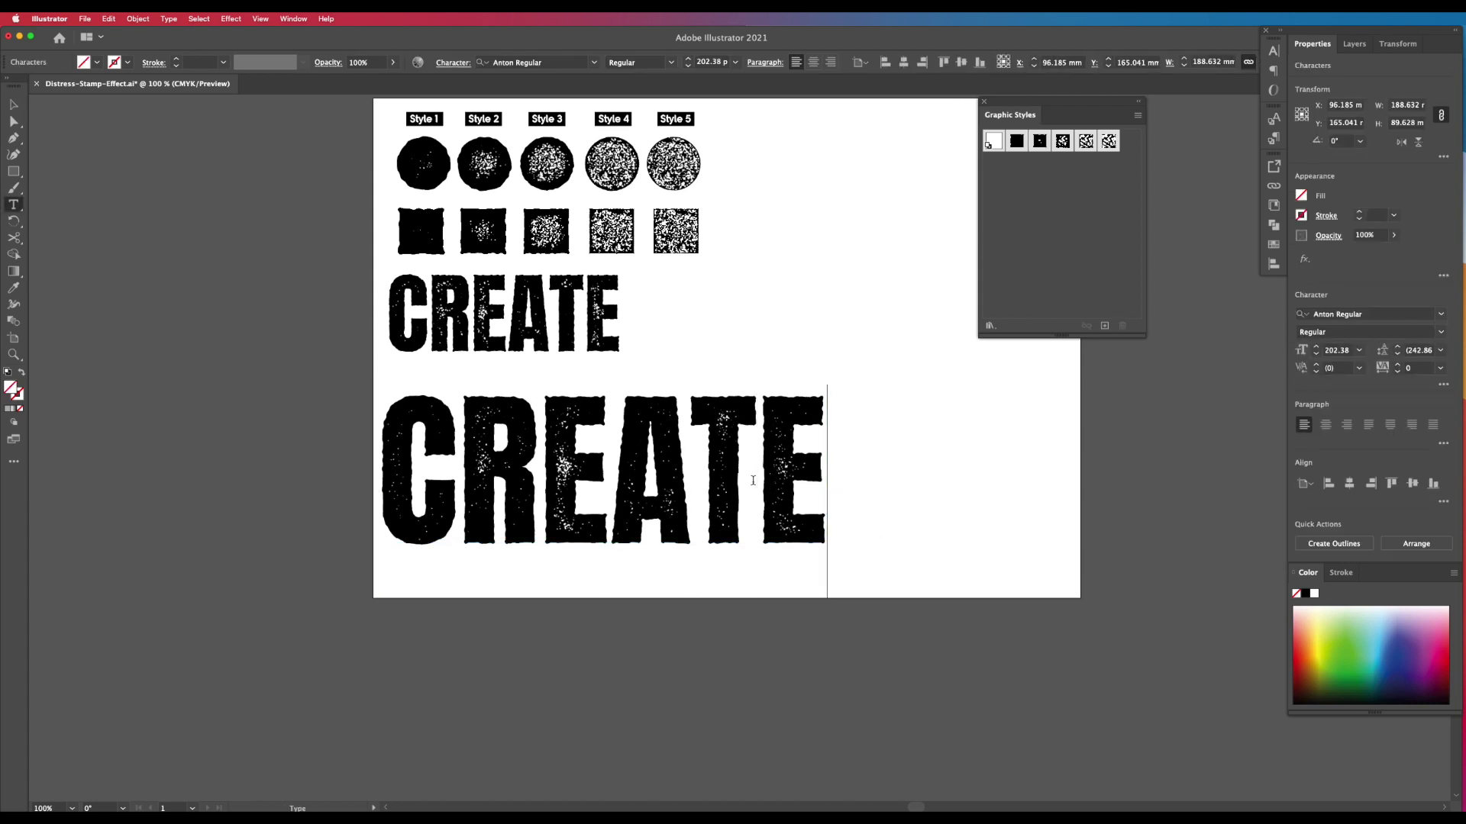
text(ON K)
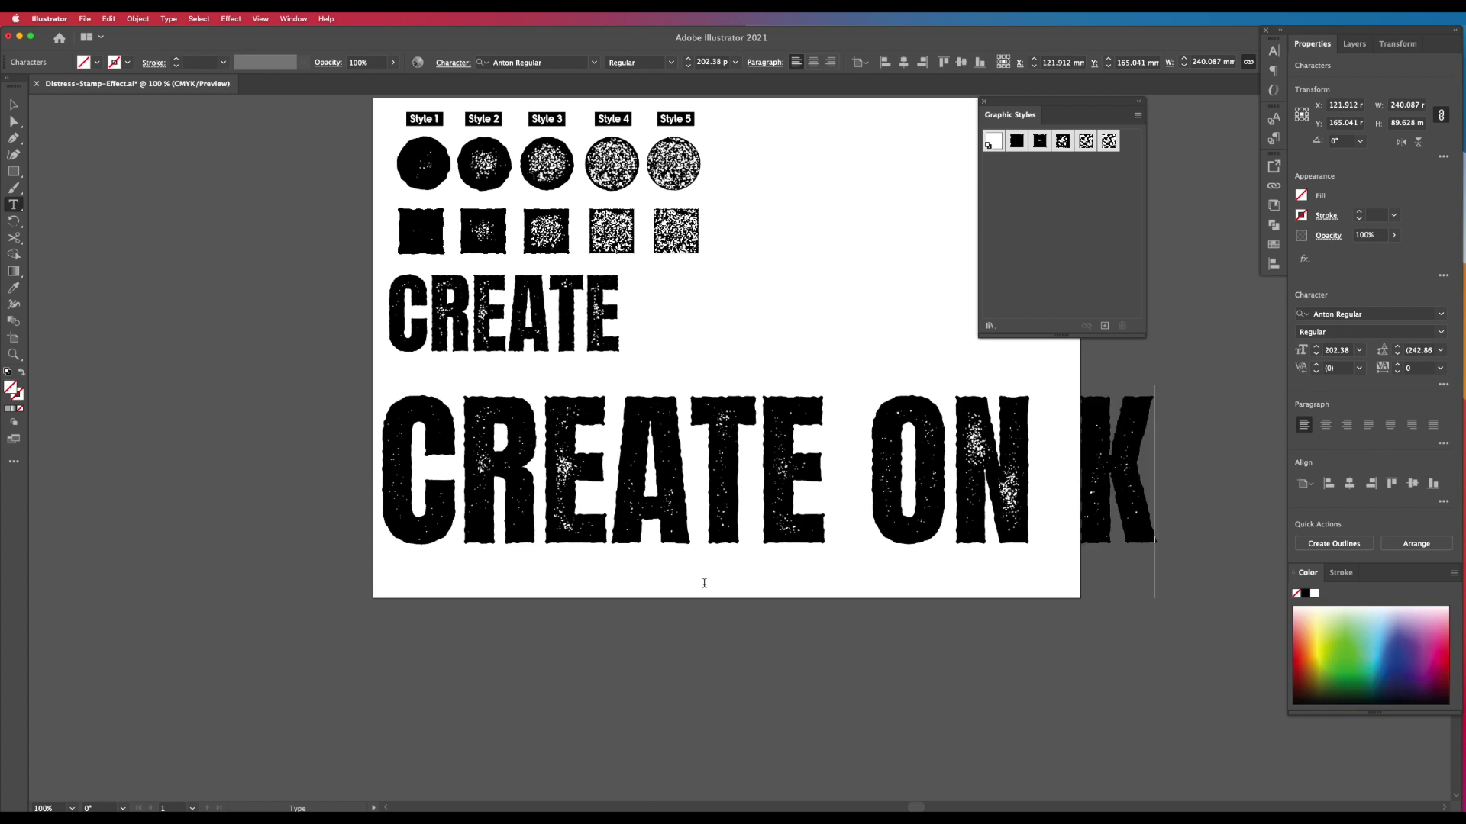
key(BackSpace)
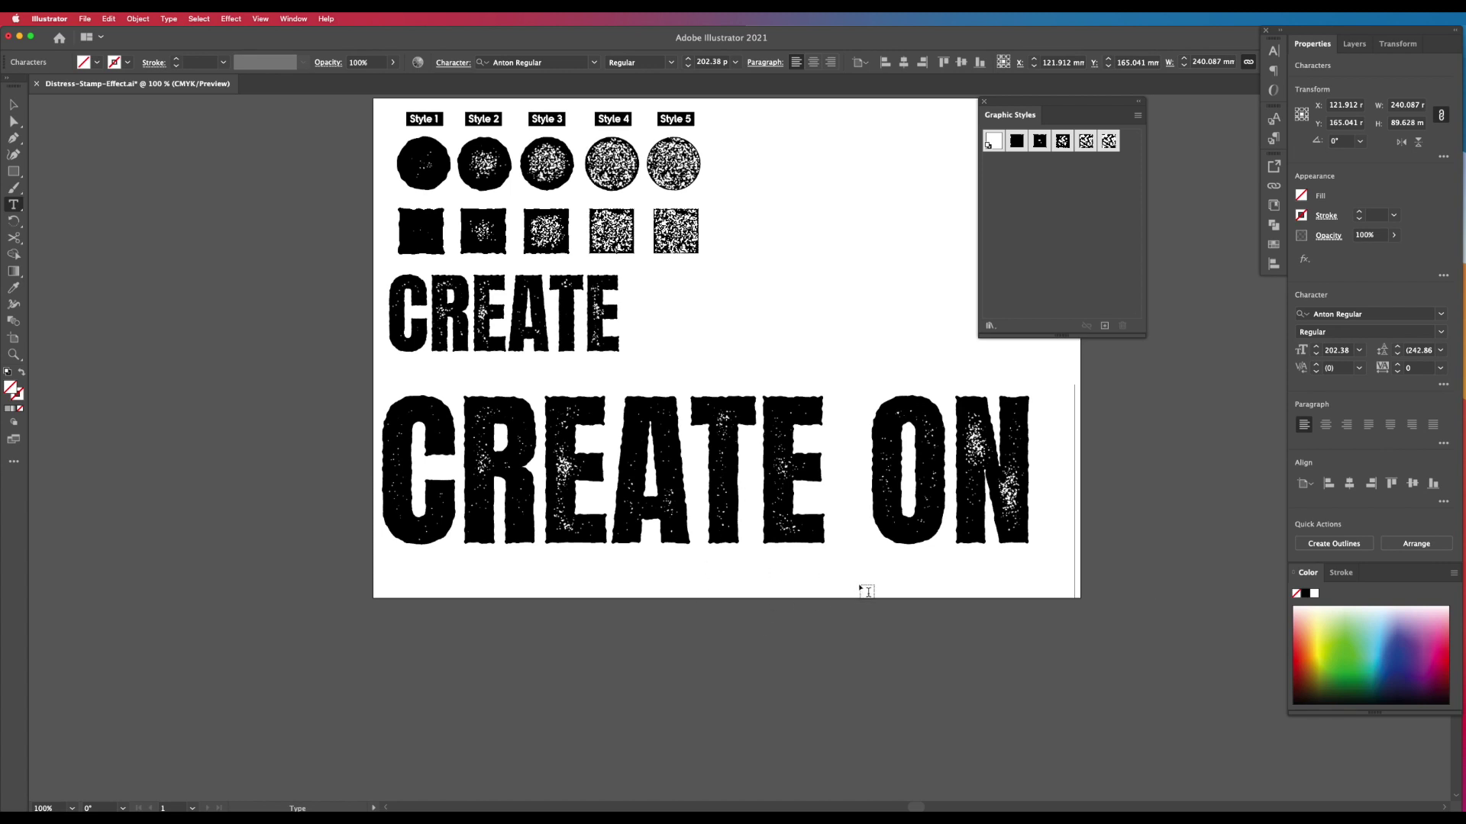
text(CR)
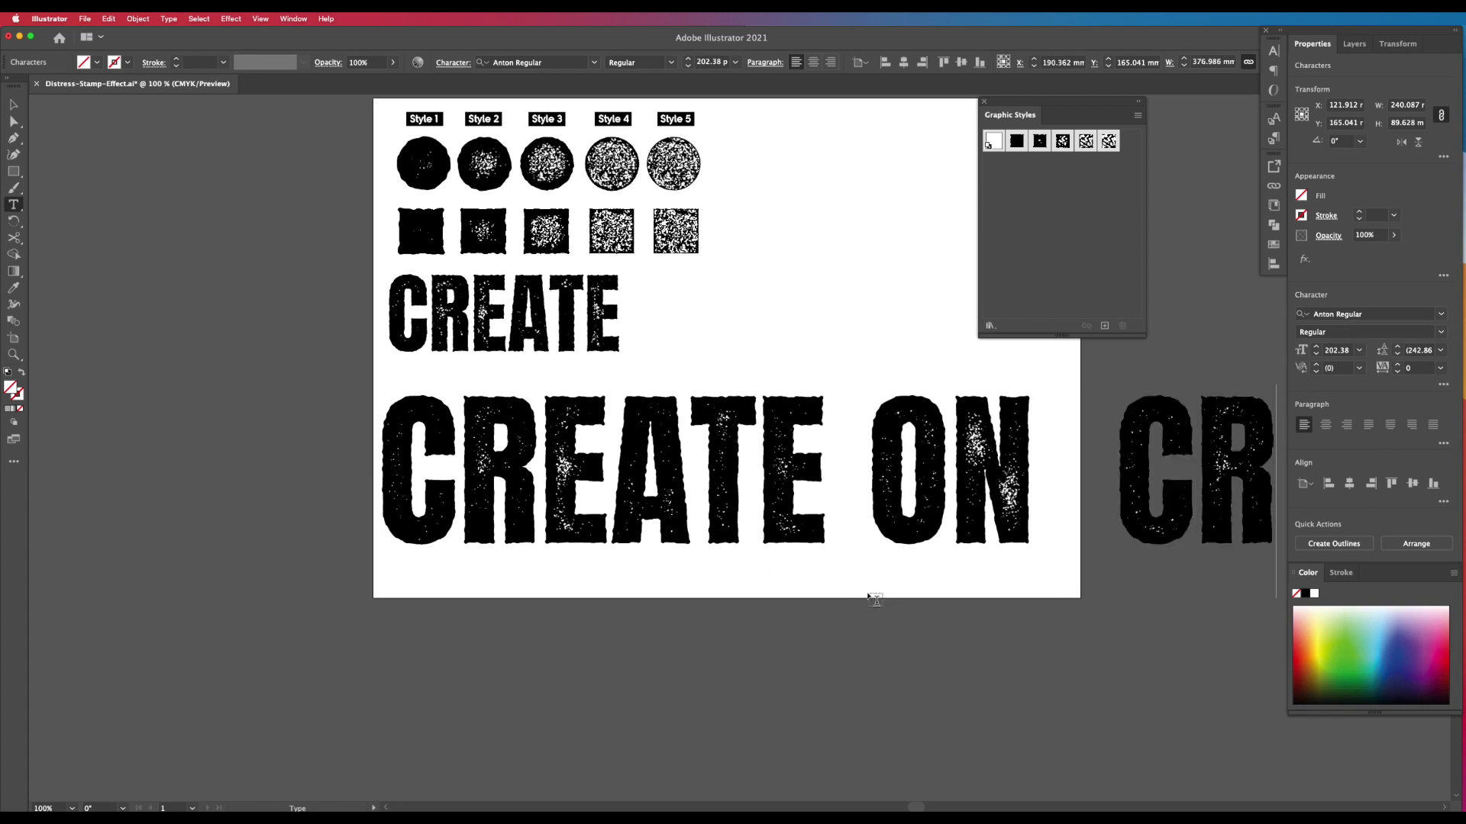
text(A)
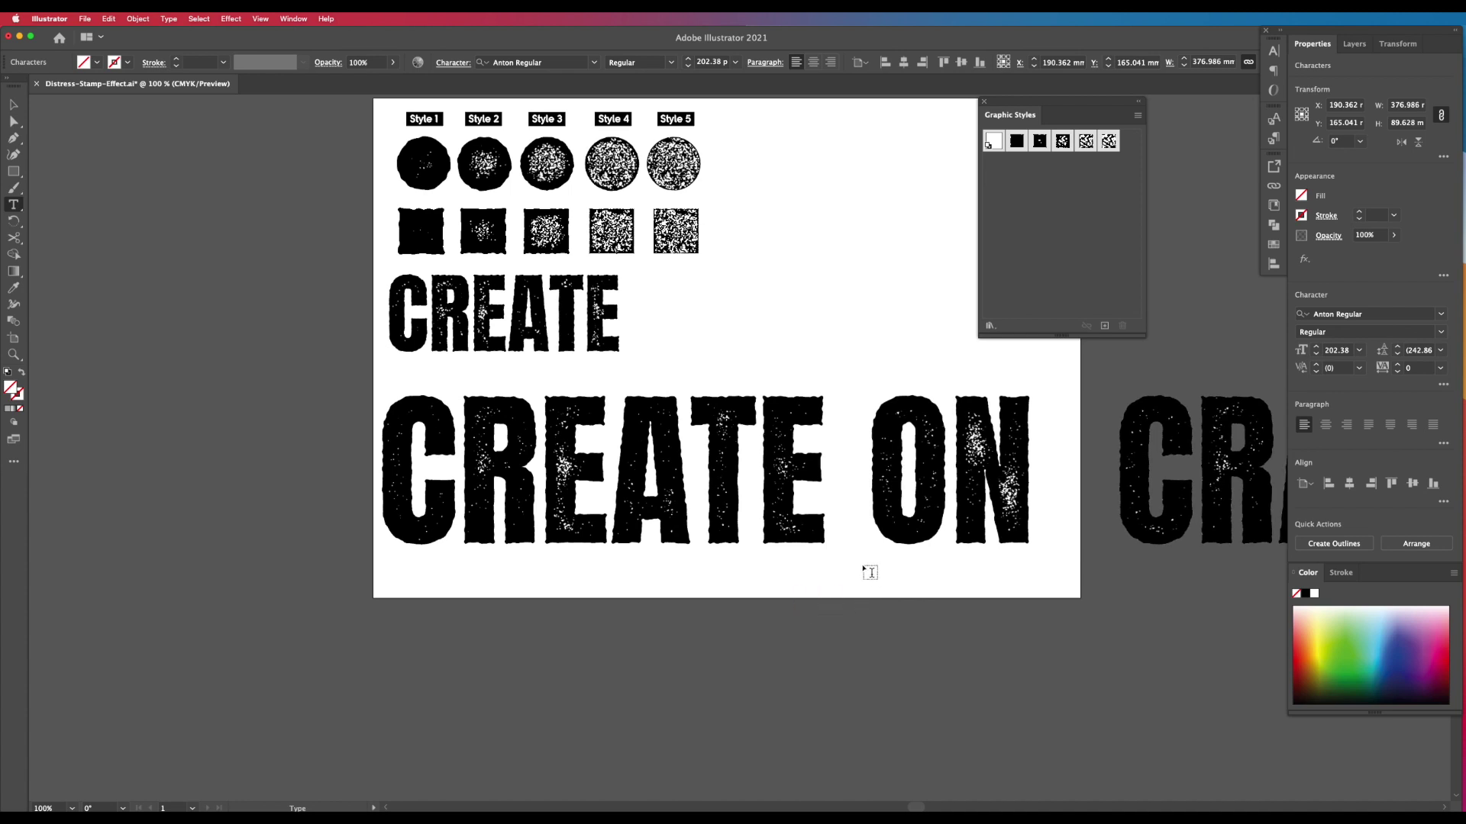
key(Escape)
Correct the misspelled CRATIONG to CREATING by removing the extra O and adding E
key(super+minus)
key(super+minus)
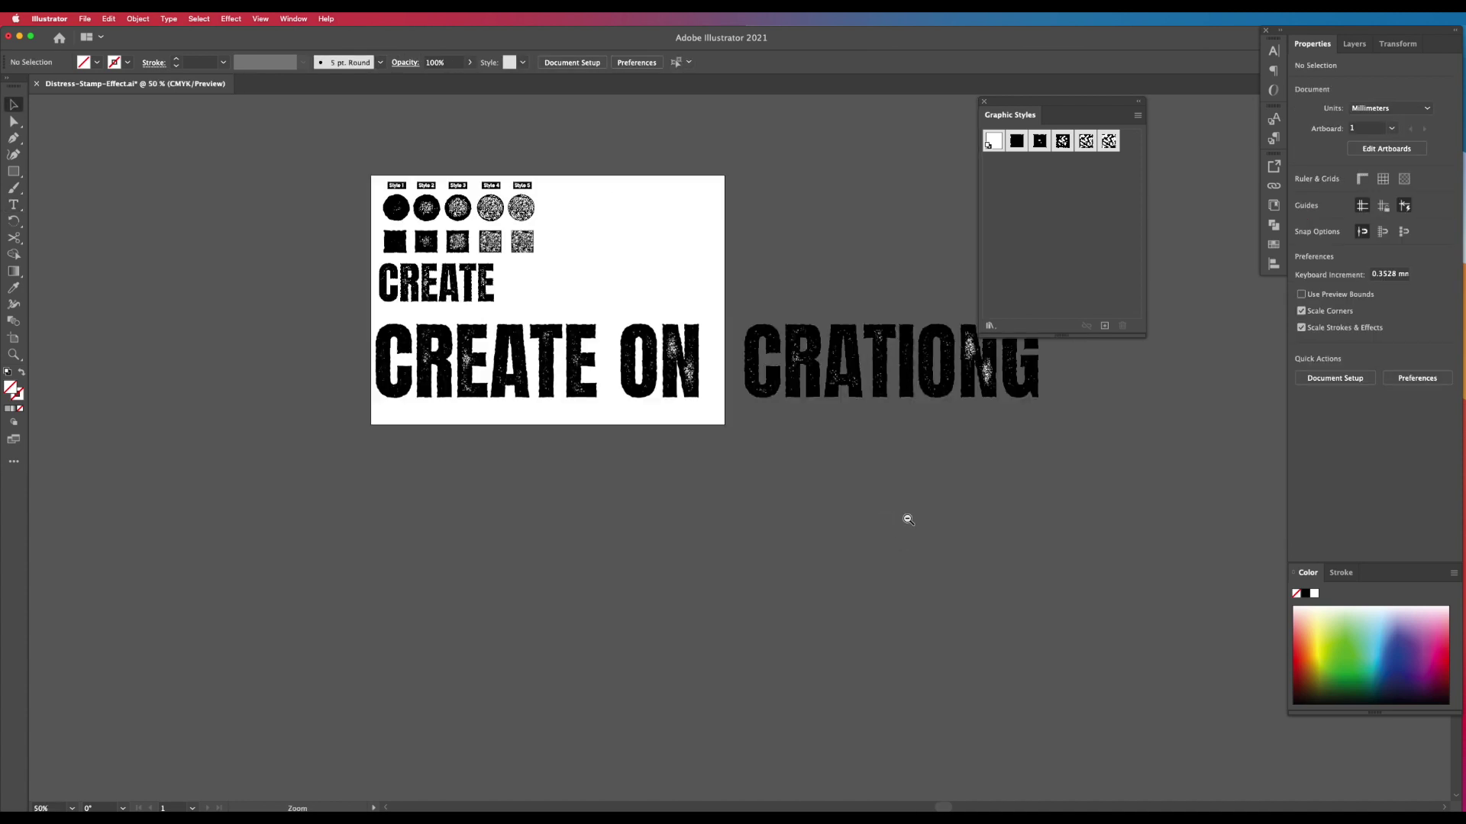
click(939, 487)
double_click(946, 458)
drag(949, 458, 975, 457)
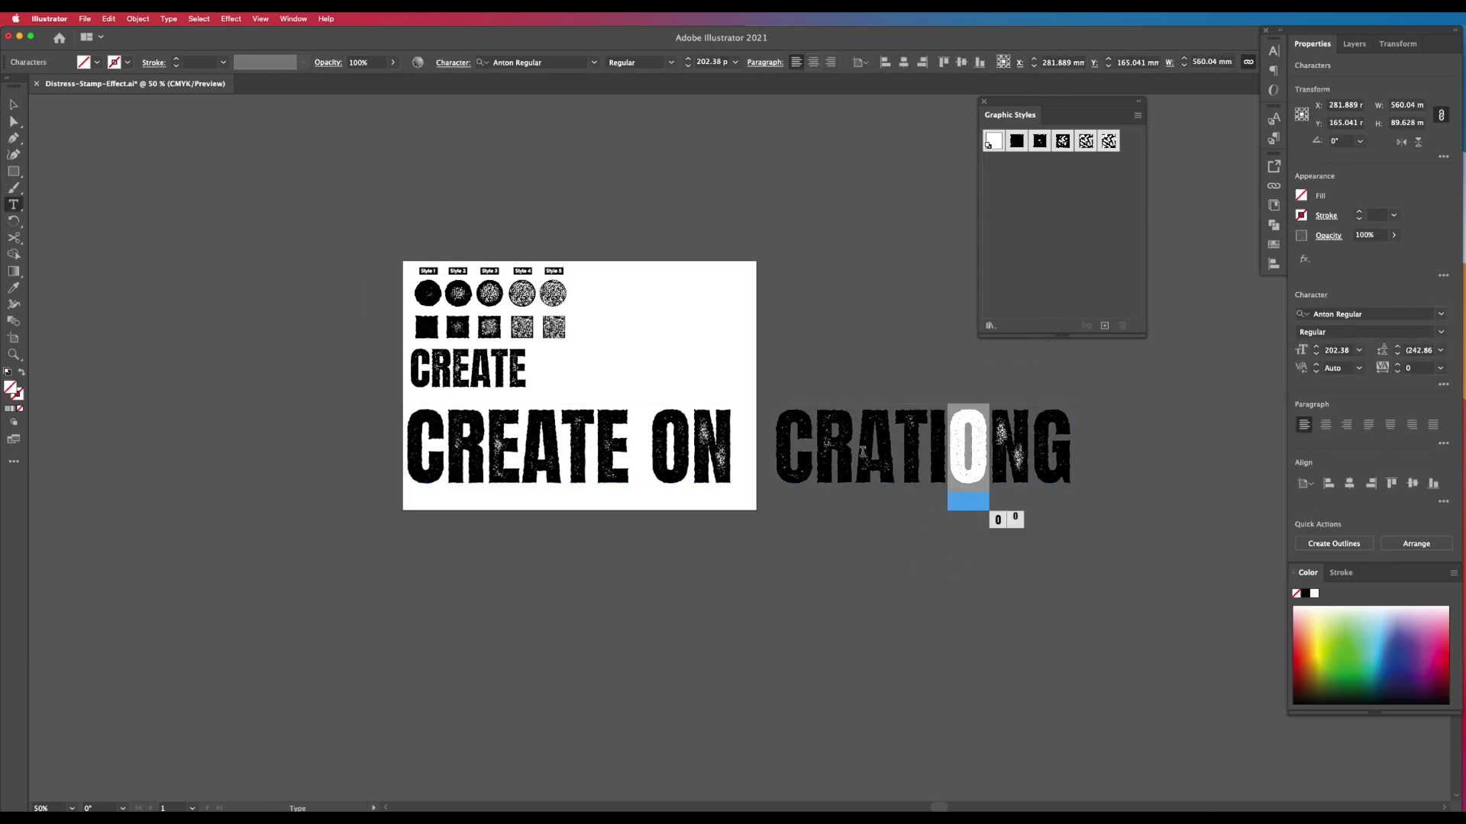
key(BackSpace)
click(857, 448)
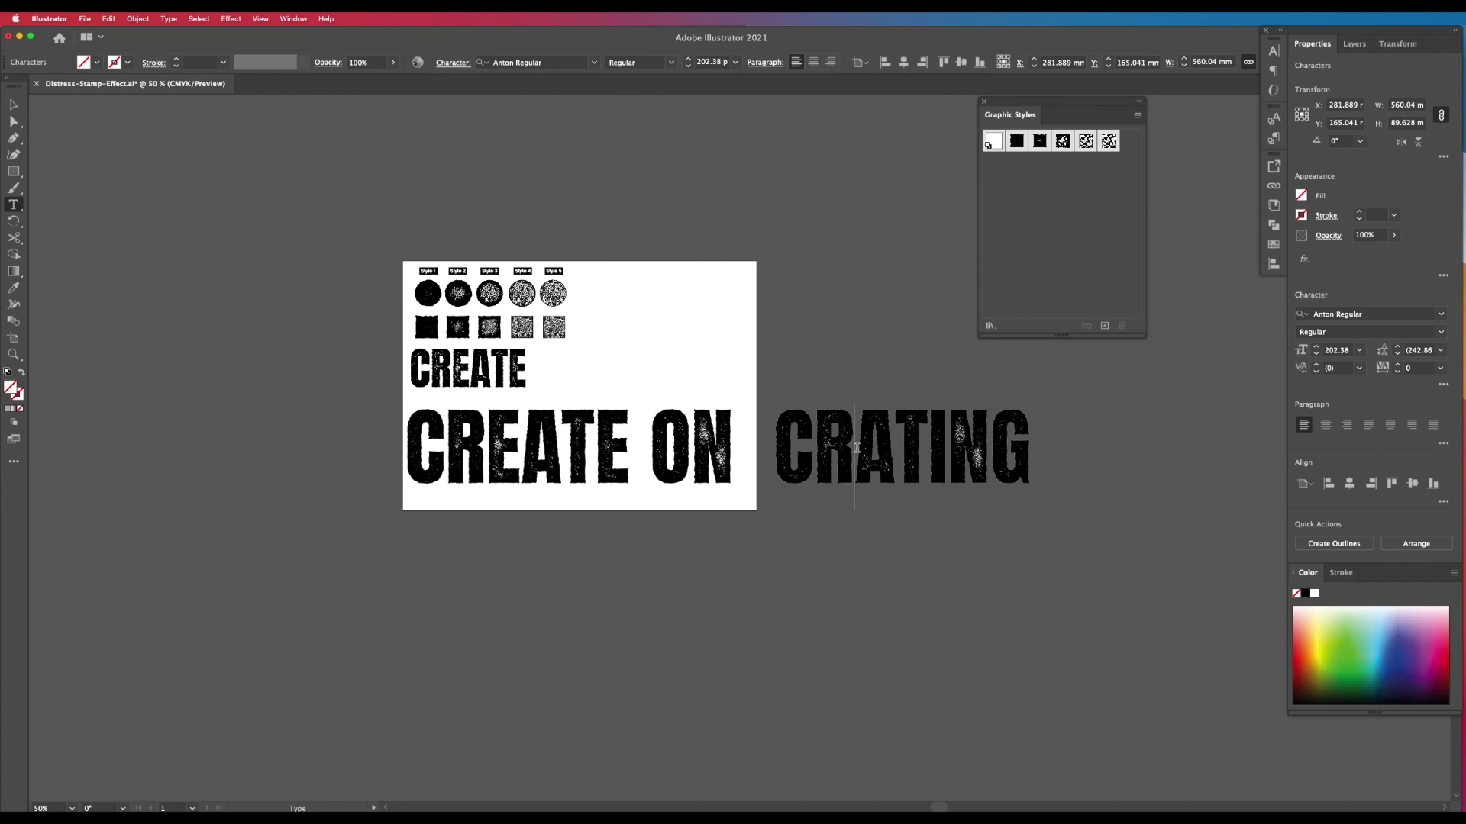
text(E)
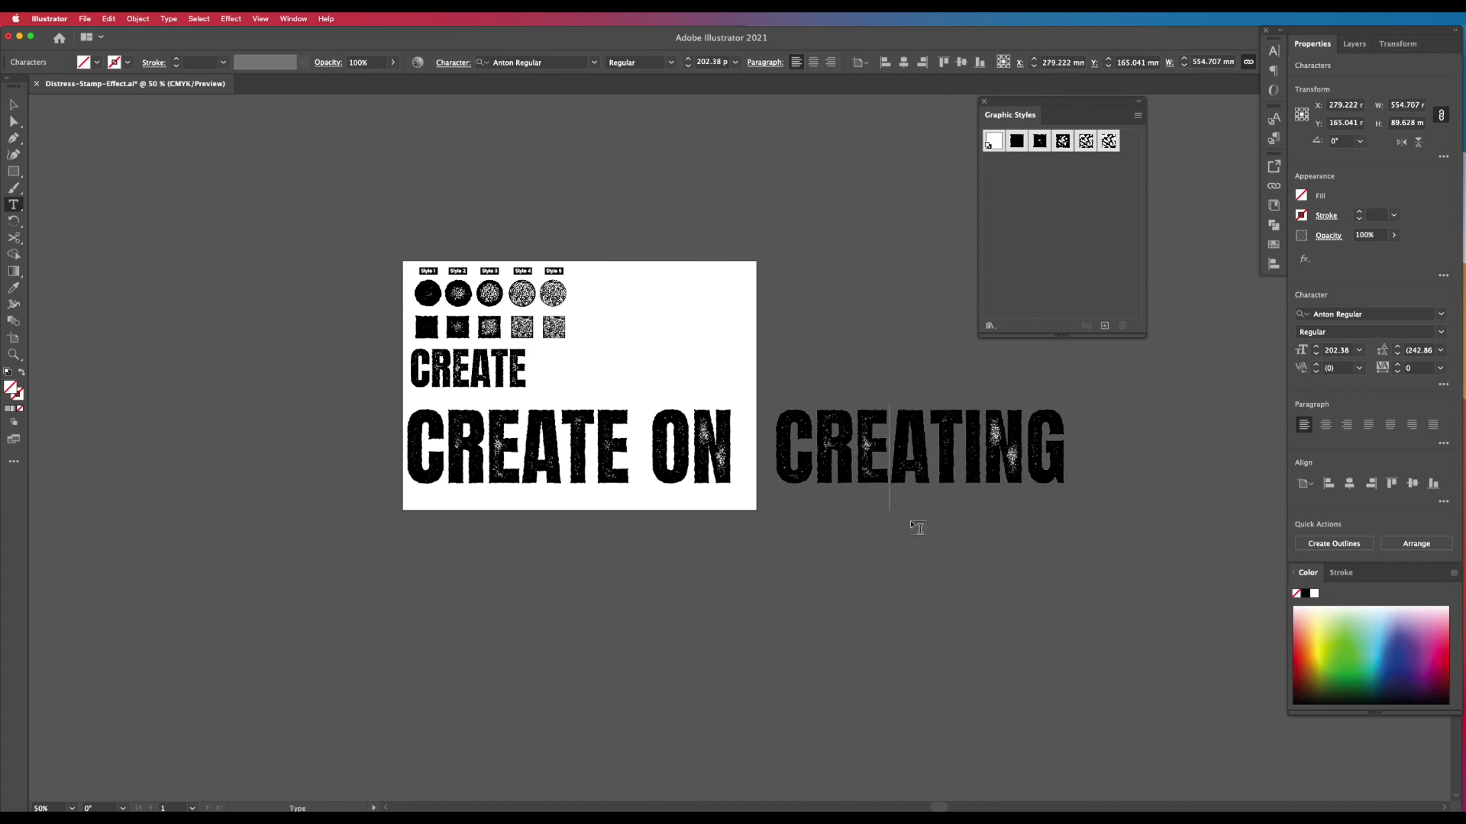
key(Escape)
Tighten the gap between ON and CREATING and move the line onto the artboard's lower part
drag(921, 467, 905, 585)
click(878, 455)
click(762, 578)
double_click(761, 578)
drag(757, 577, 736, 565)
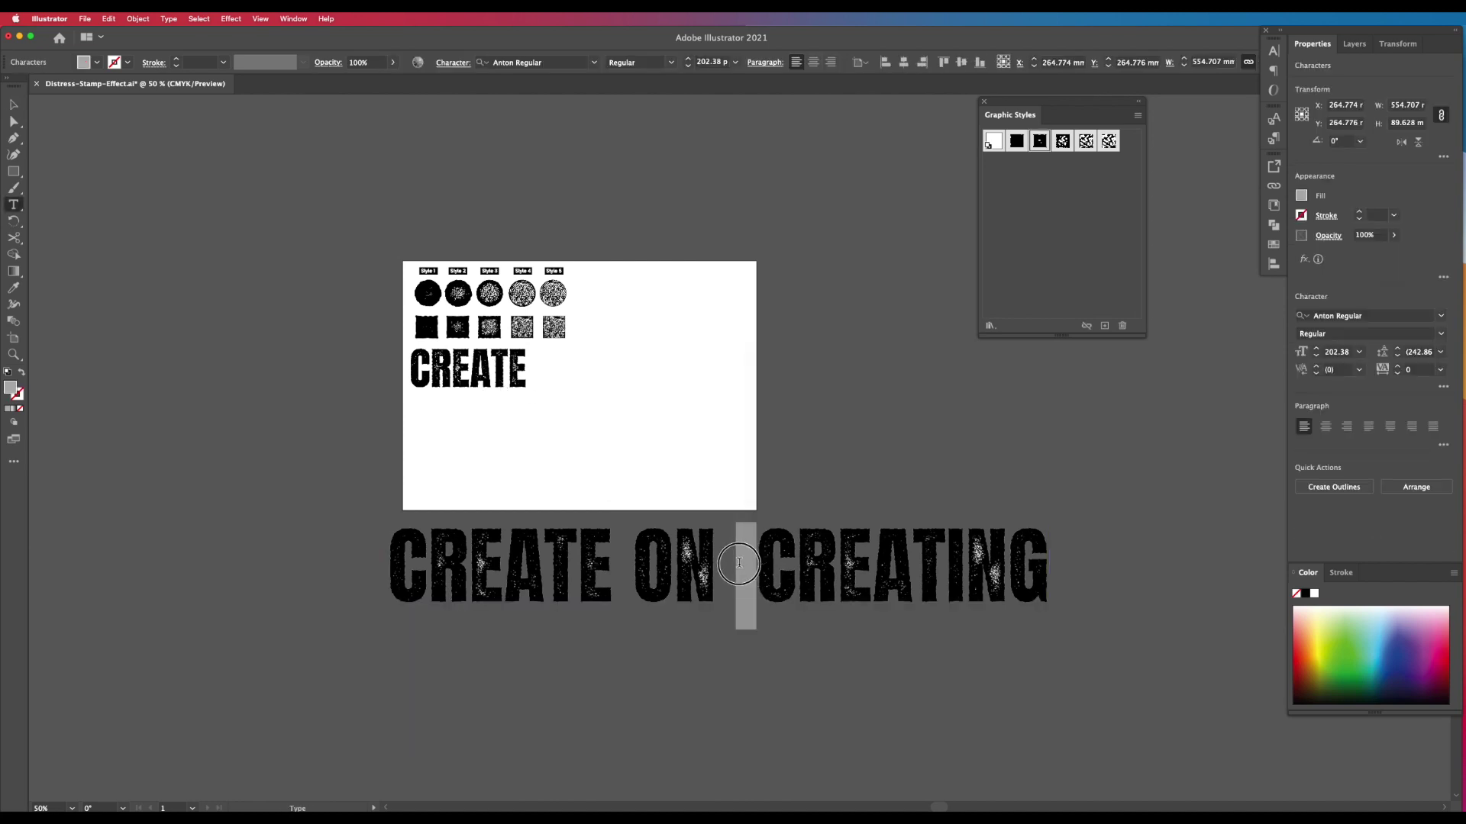
key(alt+Left)
key(alt+Left)
key(alt+Left)
key(alt+Left)
key(alt+Left)
key(Escape)
click(818, 478)
click(780, 595)
drag(783, 568, 799, 440)
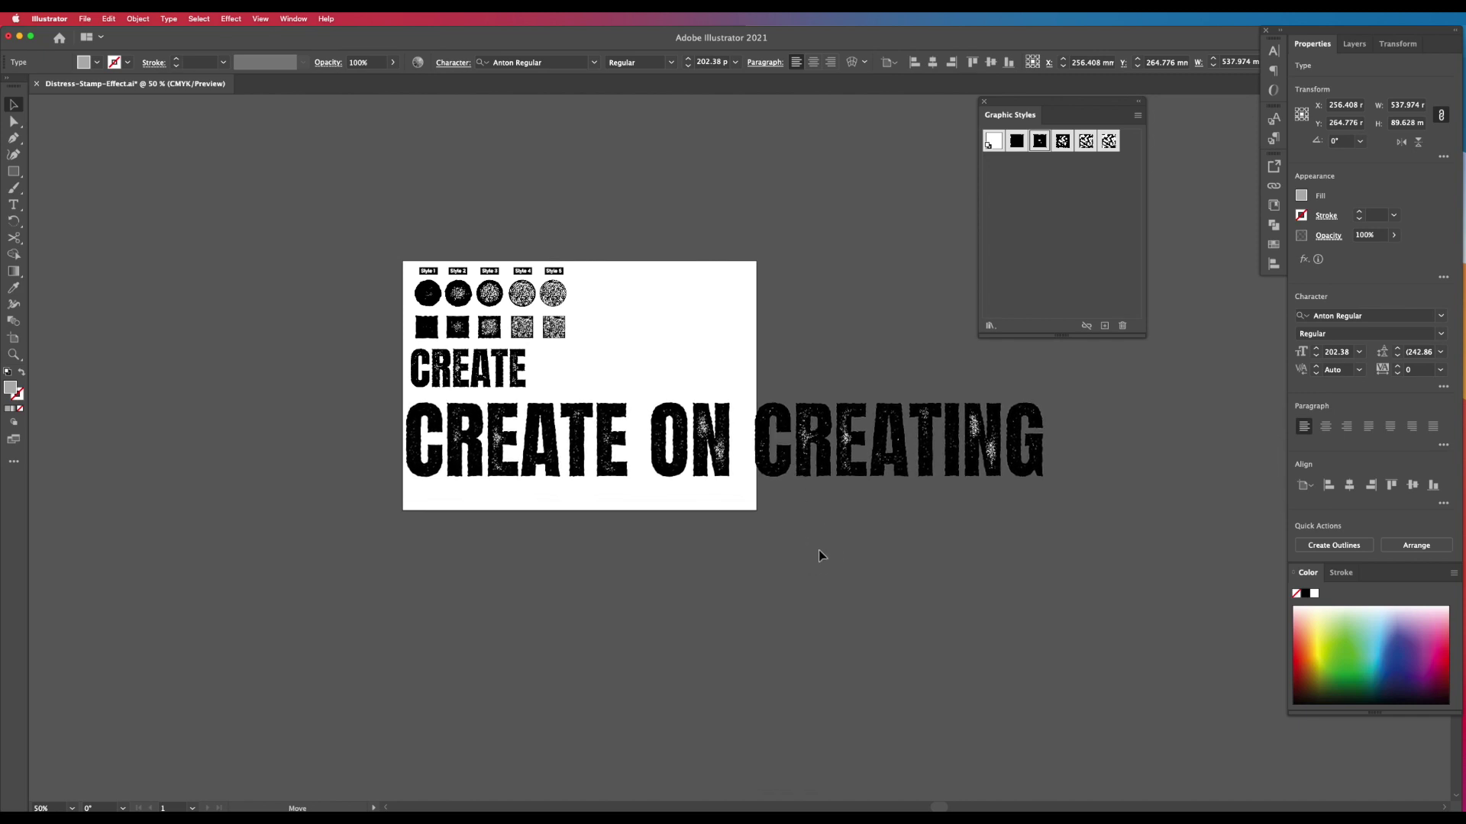
Drag the KEEP ON CREATING stamp off the artboard onto the pasteboard at its left
click(818, 550)
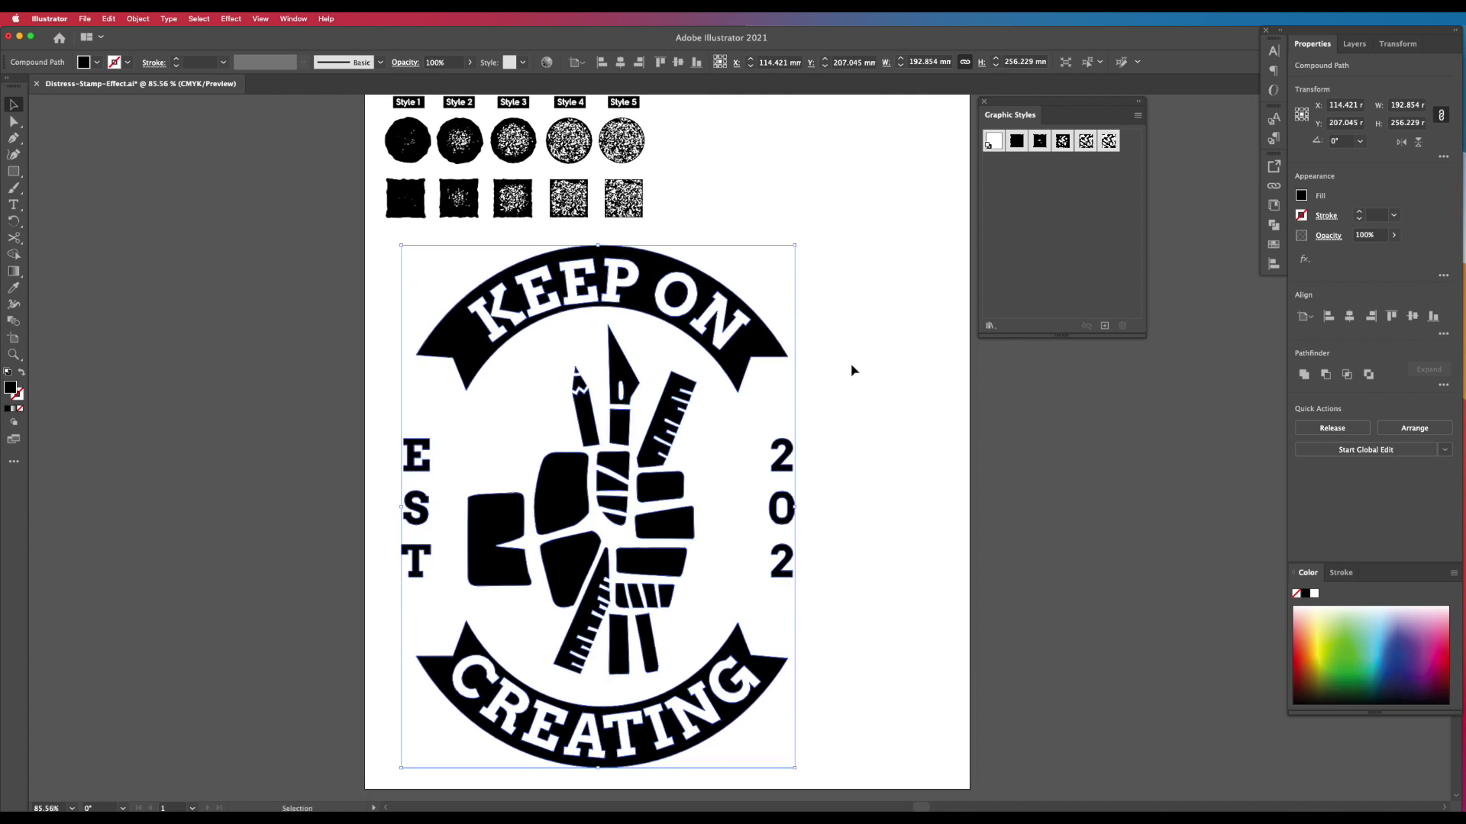
click(853, 370)
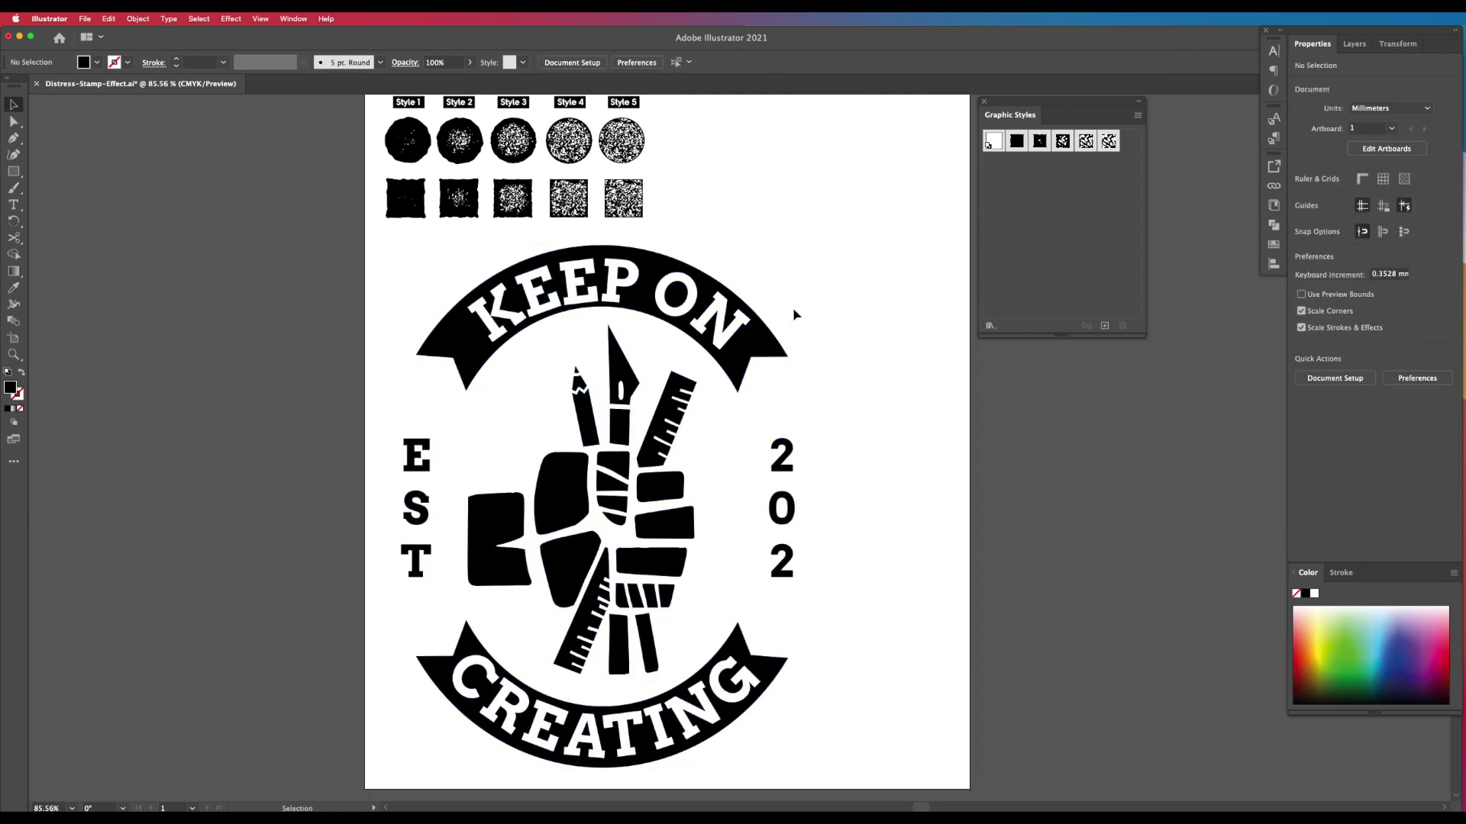
scroll(765, 422, down, 3)
drag(802, 321, 374, 329)
scroll(374, 328, left, 5)
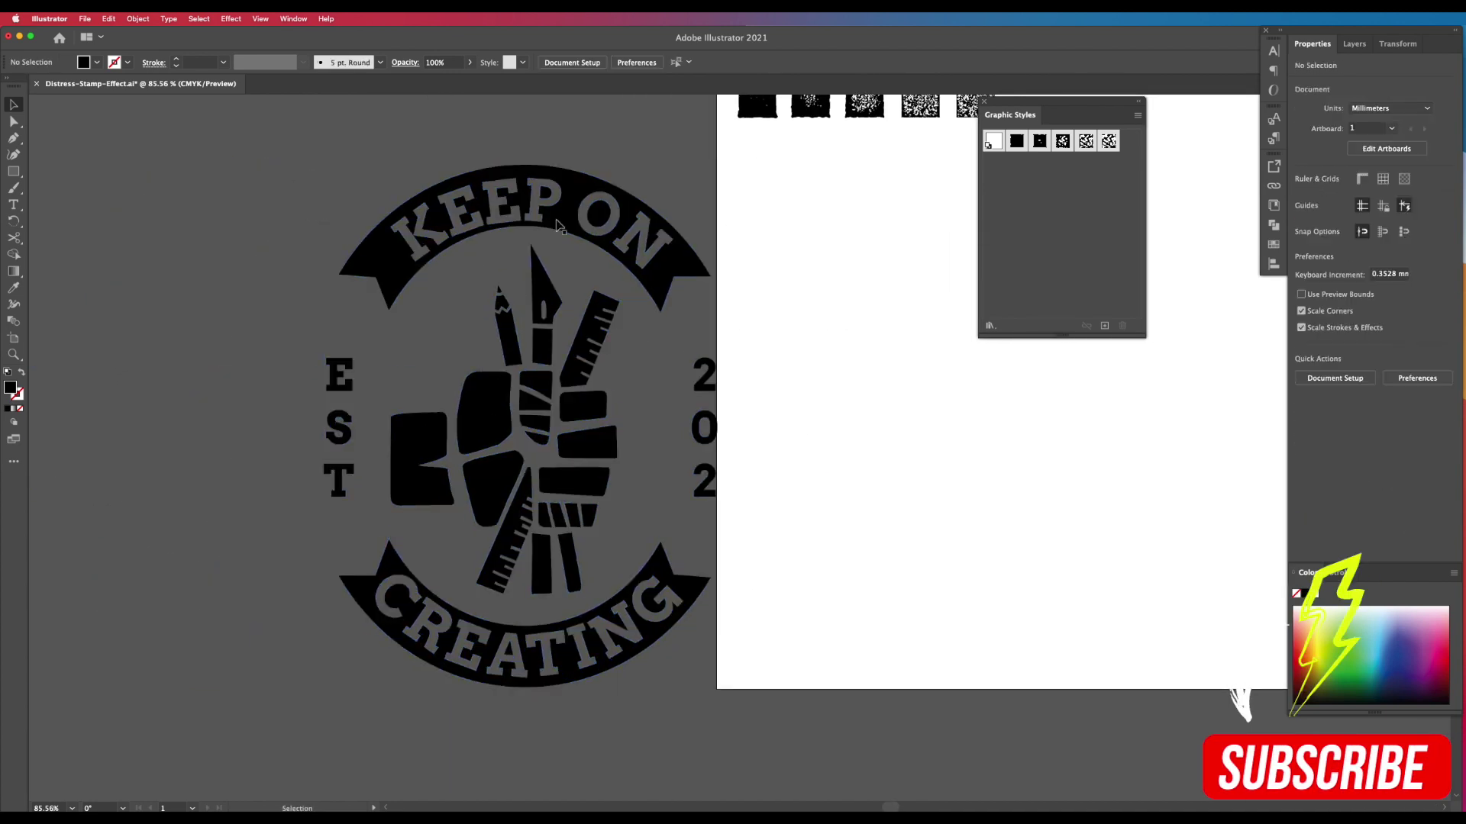
drag(646, 269, 749, 271)
Draw a background rectangle behind the stamp, try magenta then yellow fills, and delete it
key(m)
mouse_move(331, 154)
mouse_down()
mouse_move(767, 523)
mouse_move(884, 692)
mouse_up()
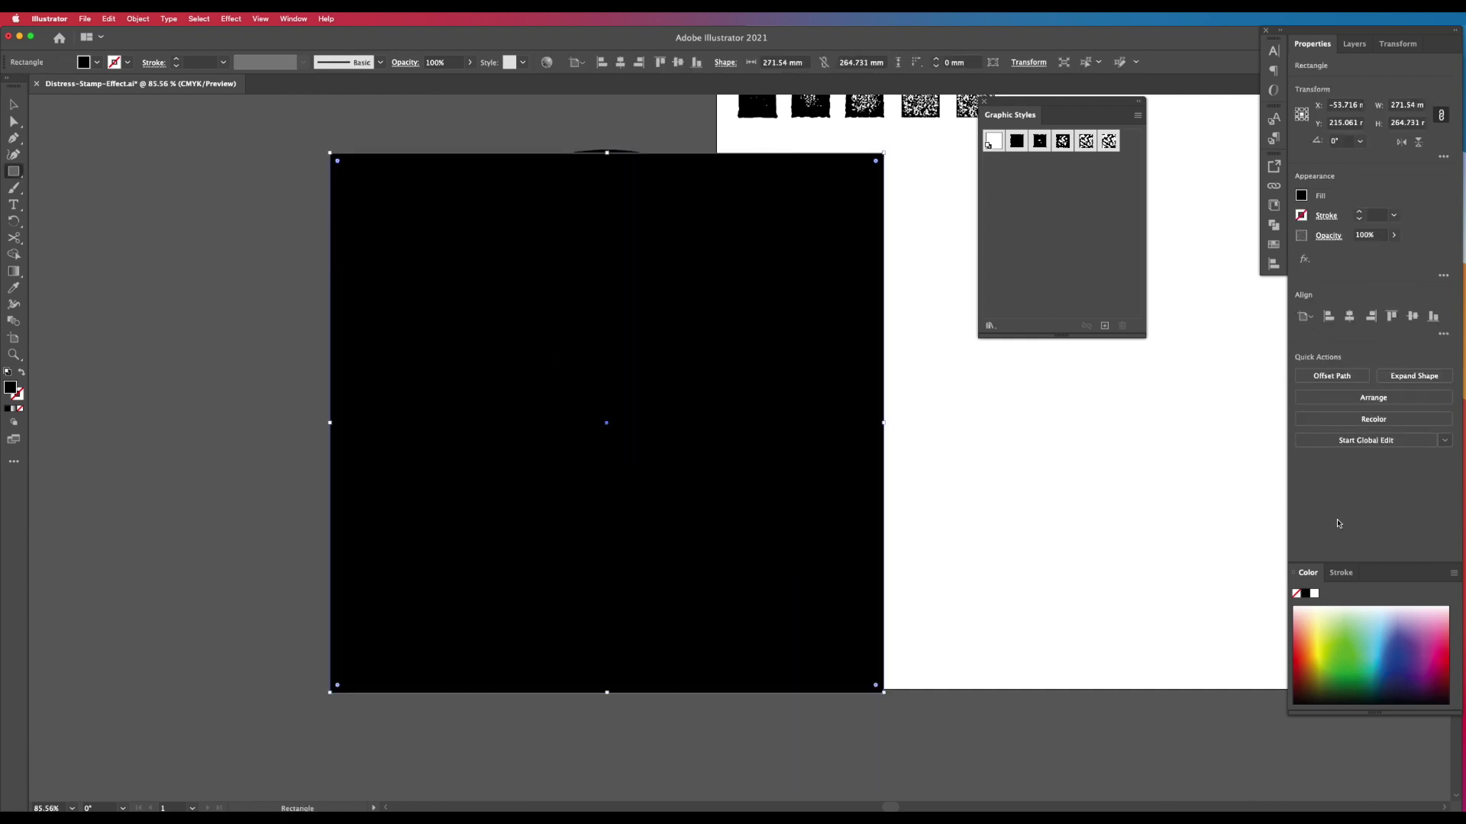
click(1273, 246)
click(1172, 202)
key(v)
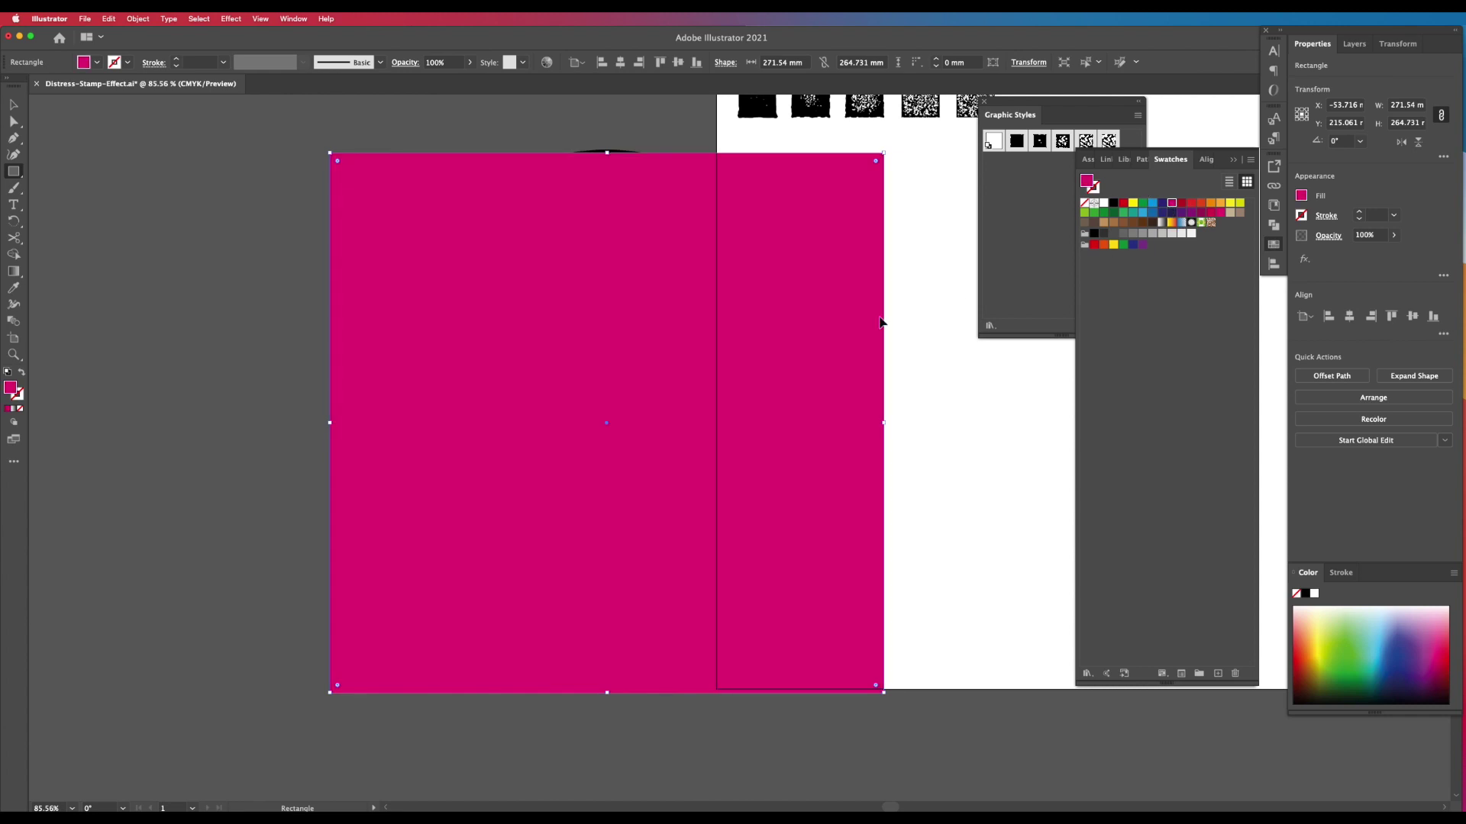
key(super+shift+bracketleft)
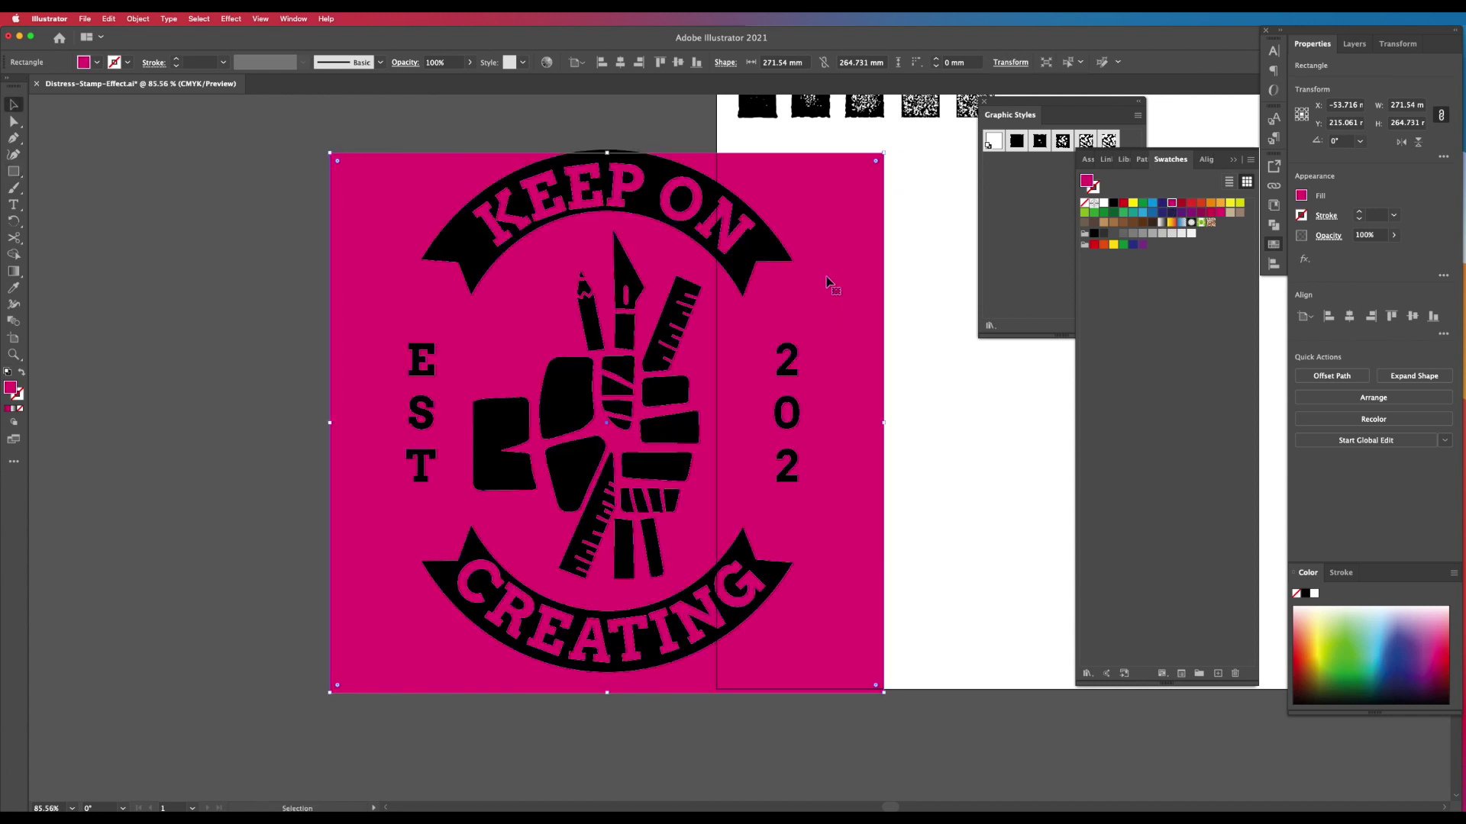
drag(764, 255, 751, 271)
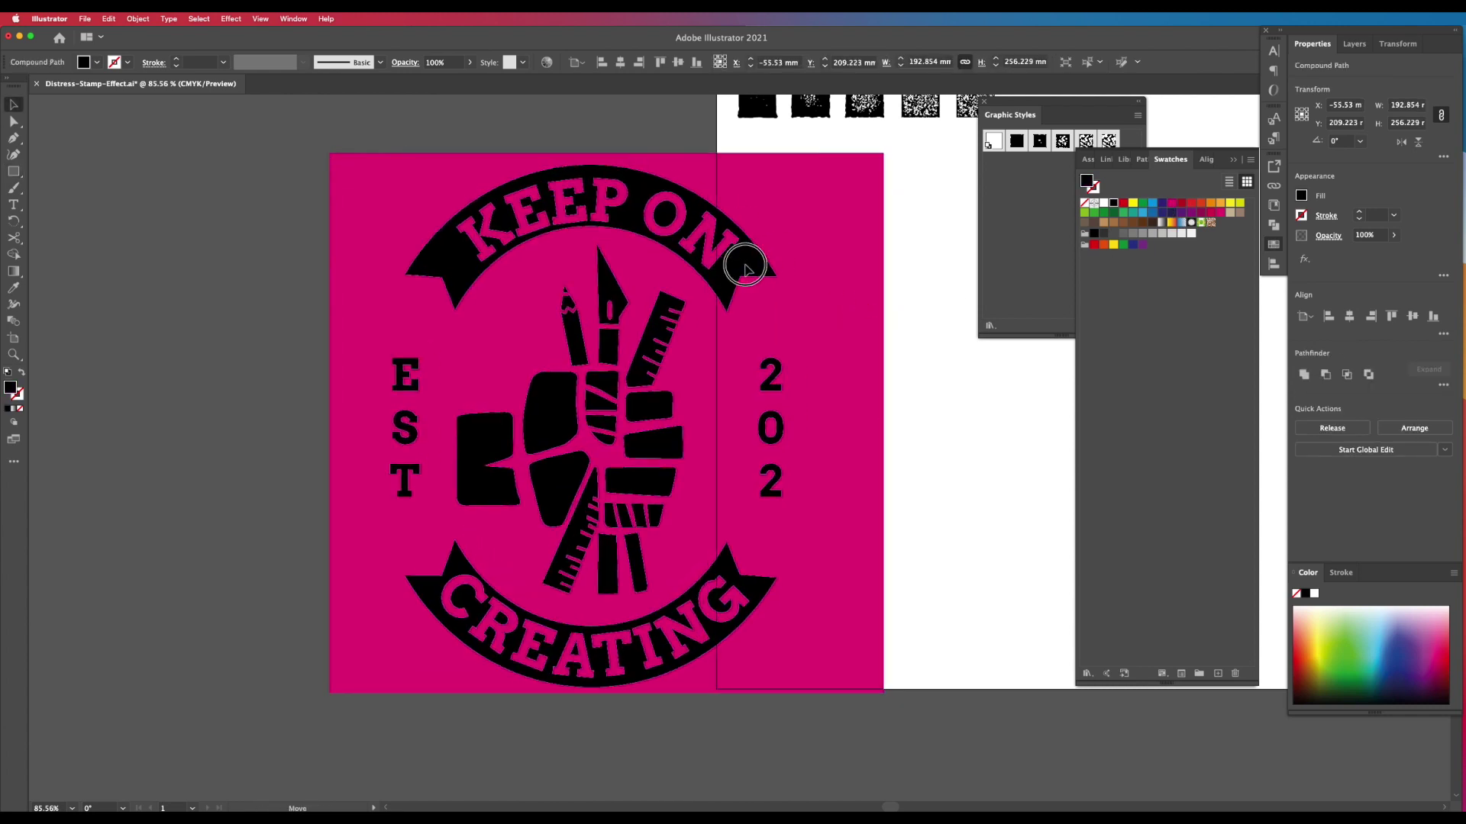
click(834, 233)
click(1133, 202)
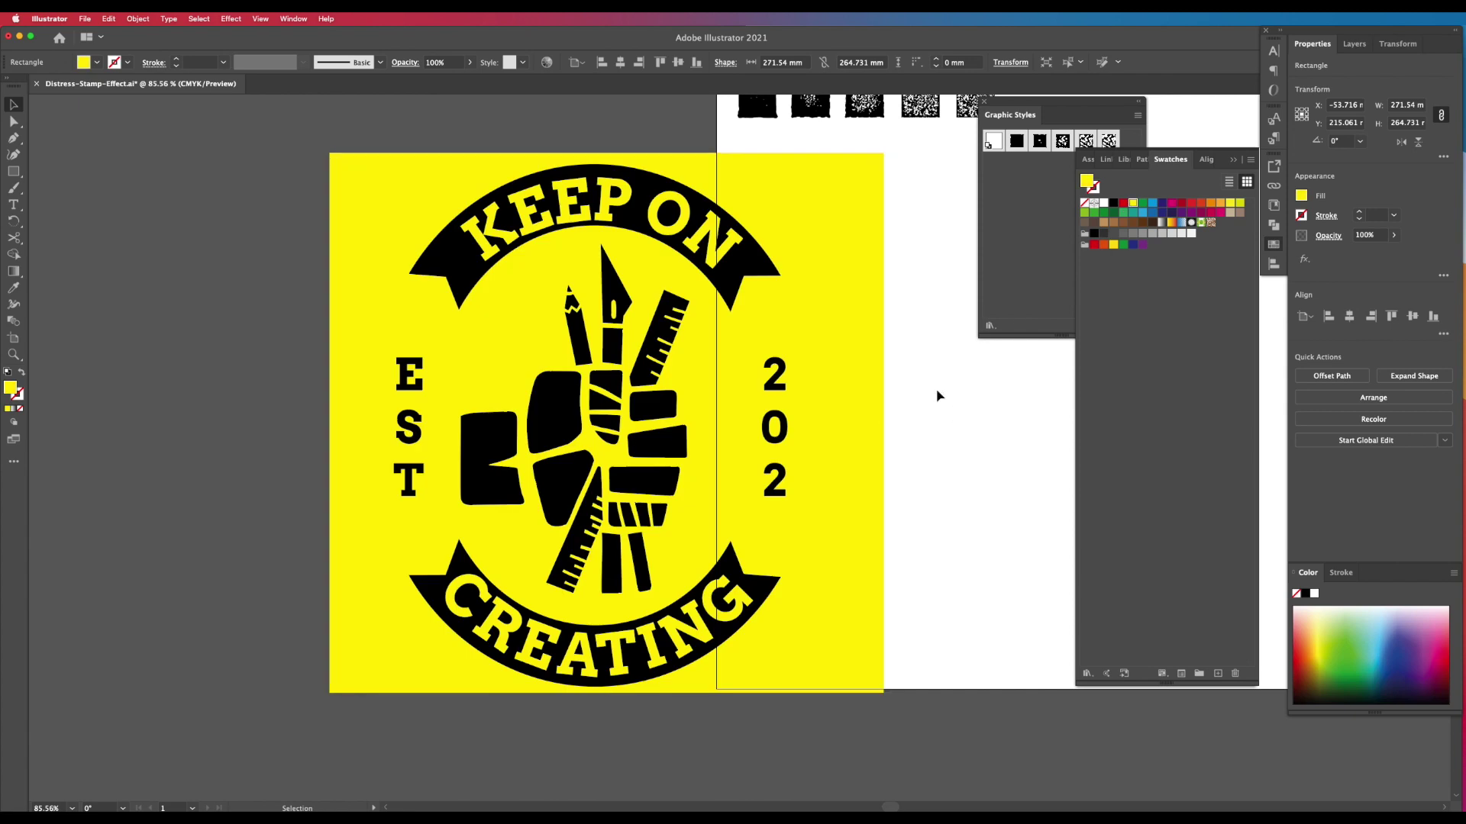
key(Delete)
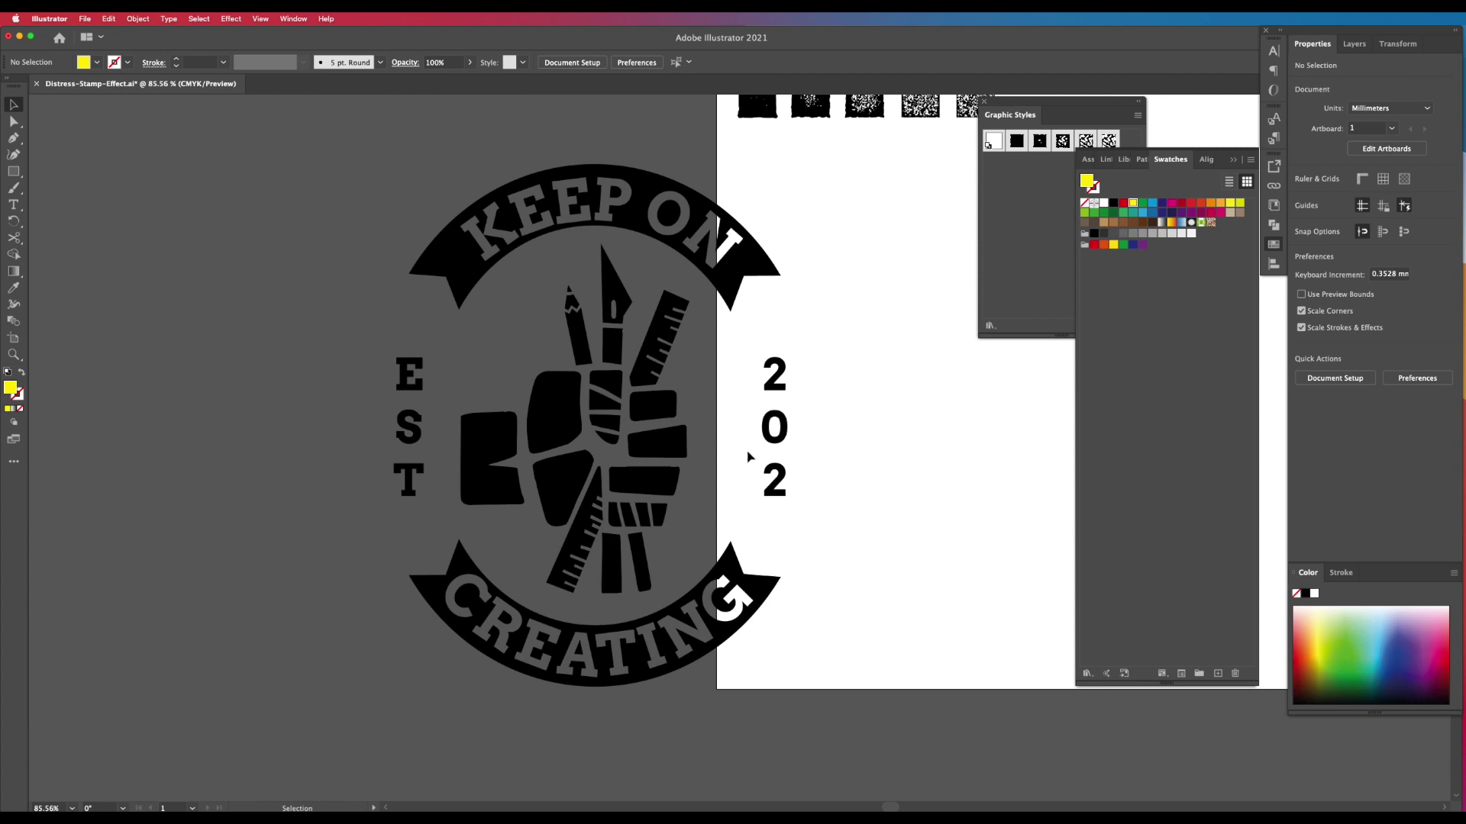
Drag the stamp back onto the artboard, try a red fill, and restore black
drag(765, 269, 950, 267)
scroll(949, 267, right, 5)
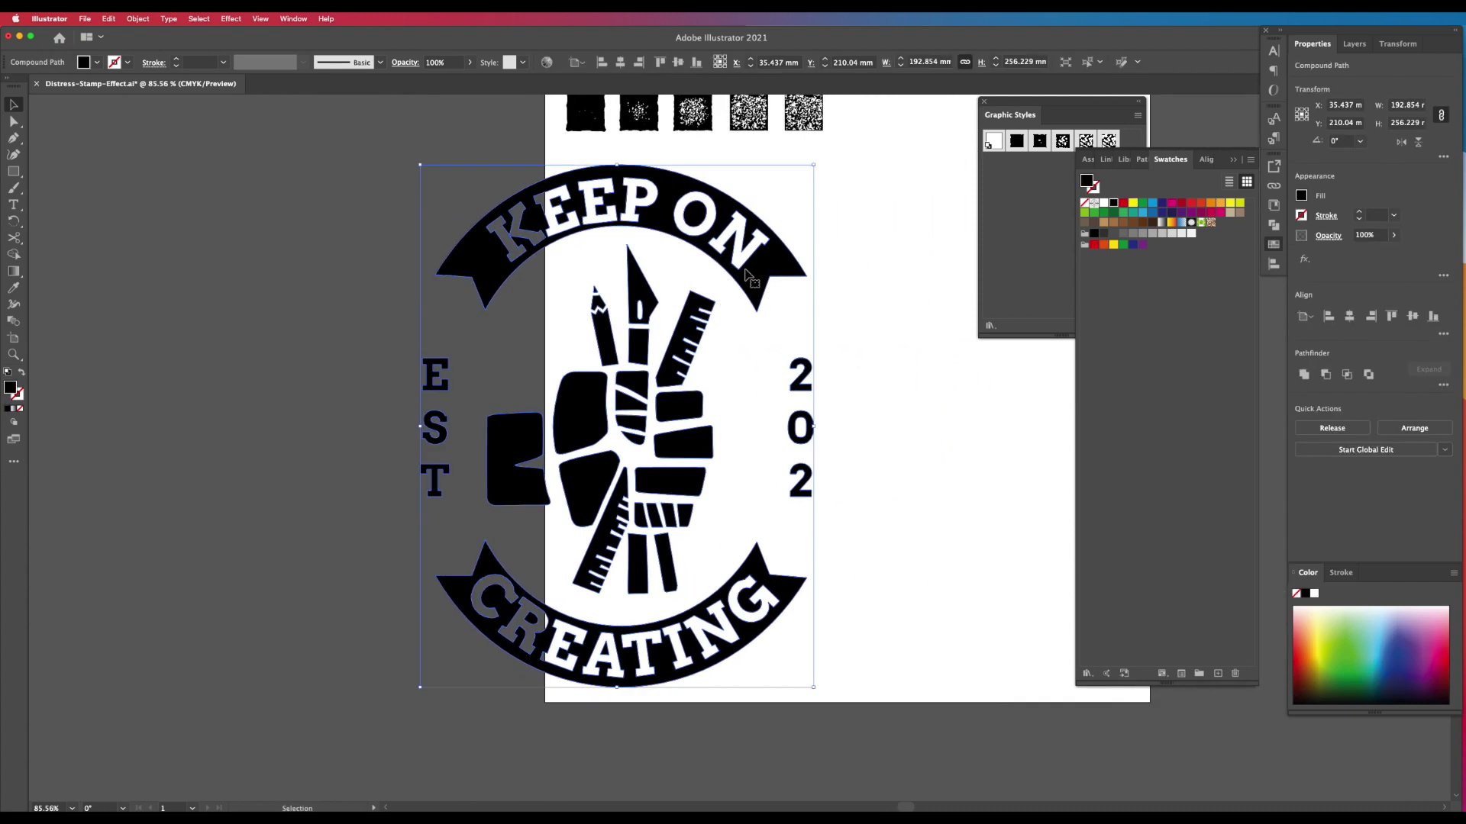
drag(755, 261, 909, 257)
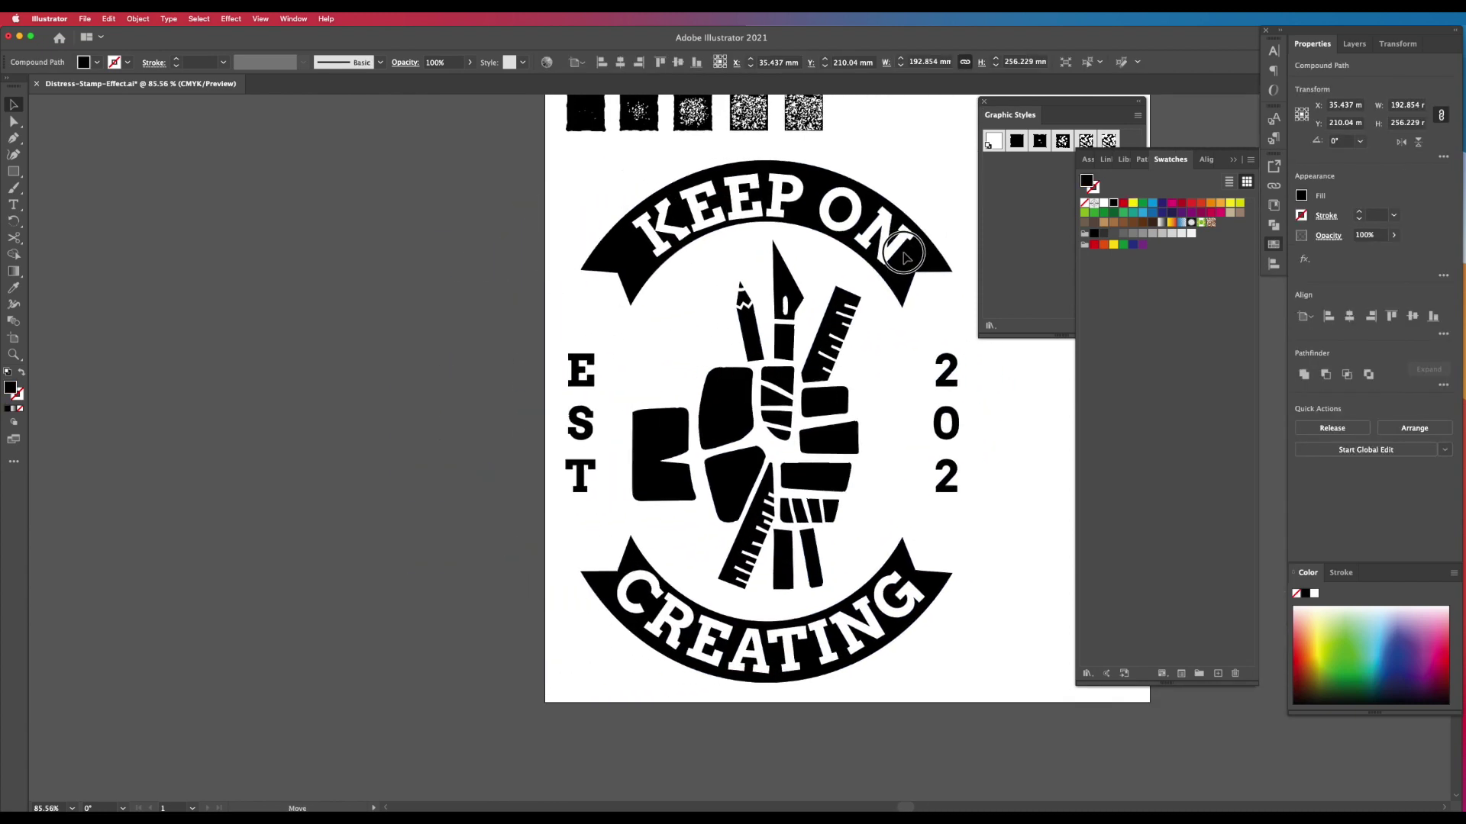
click(1123, 203)
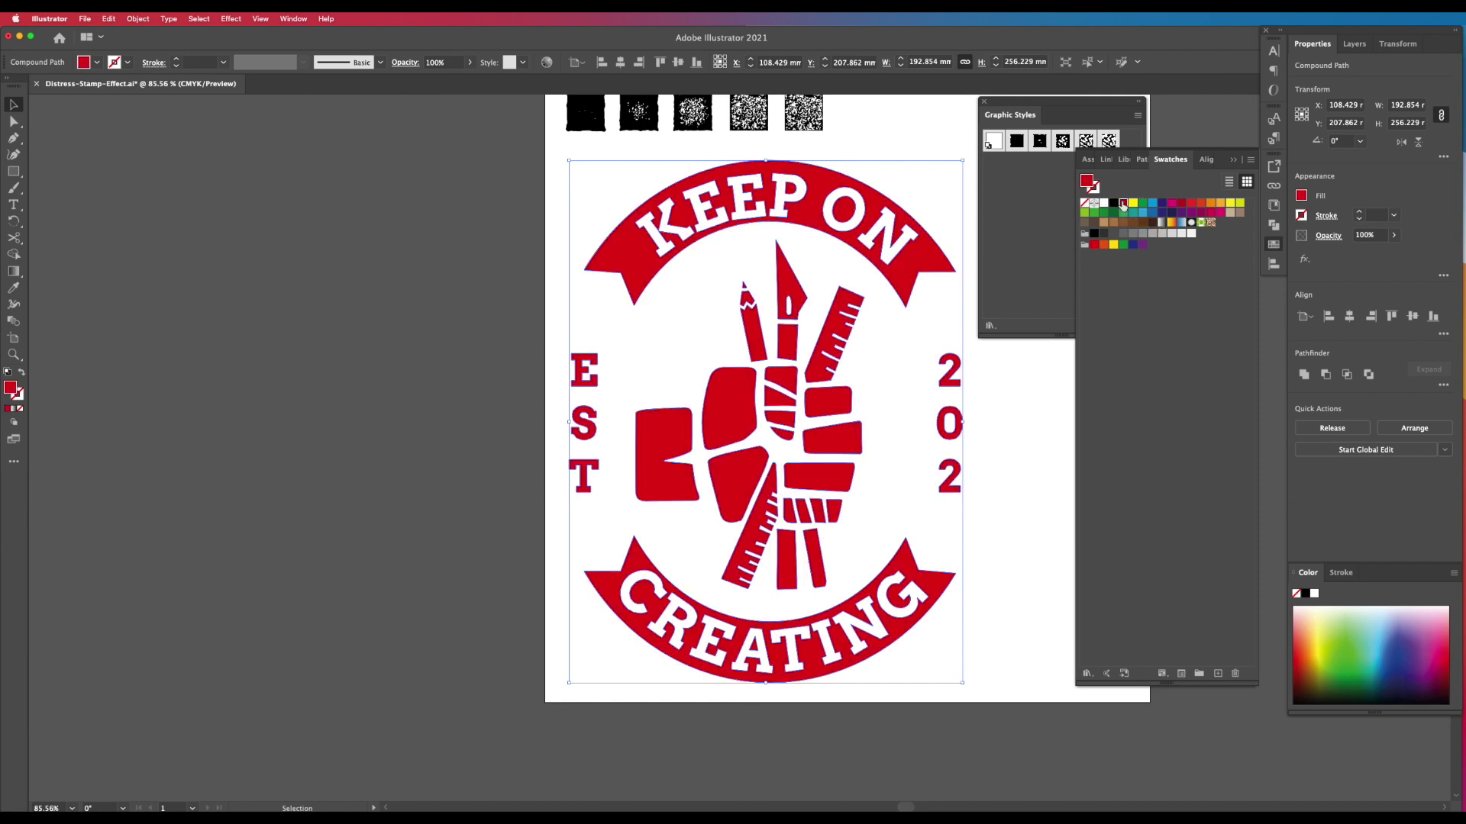
click(1113, 204)
drag(853, 263, 639, 383)
Select the KEEP ON CREATING stamp and apply the 2 Distress graphic style
click(804, 290)
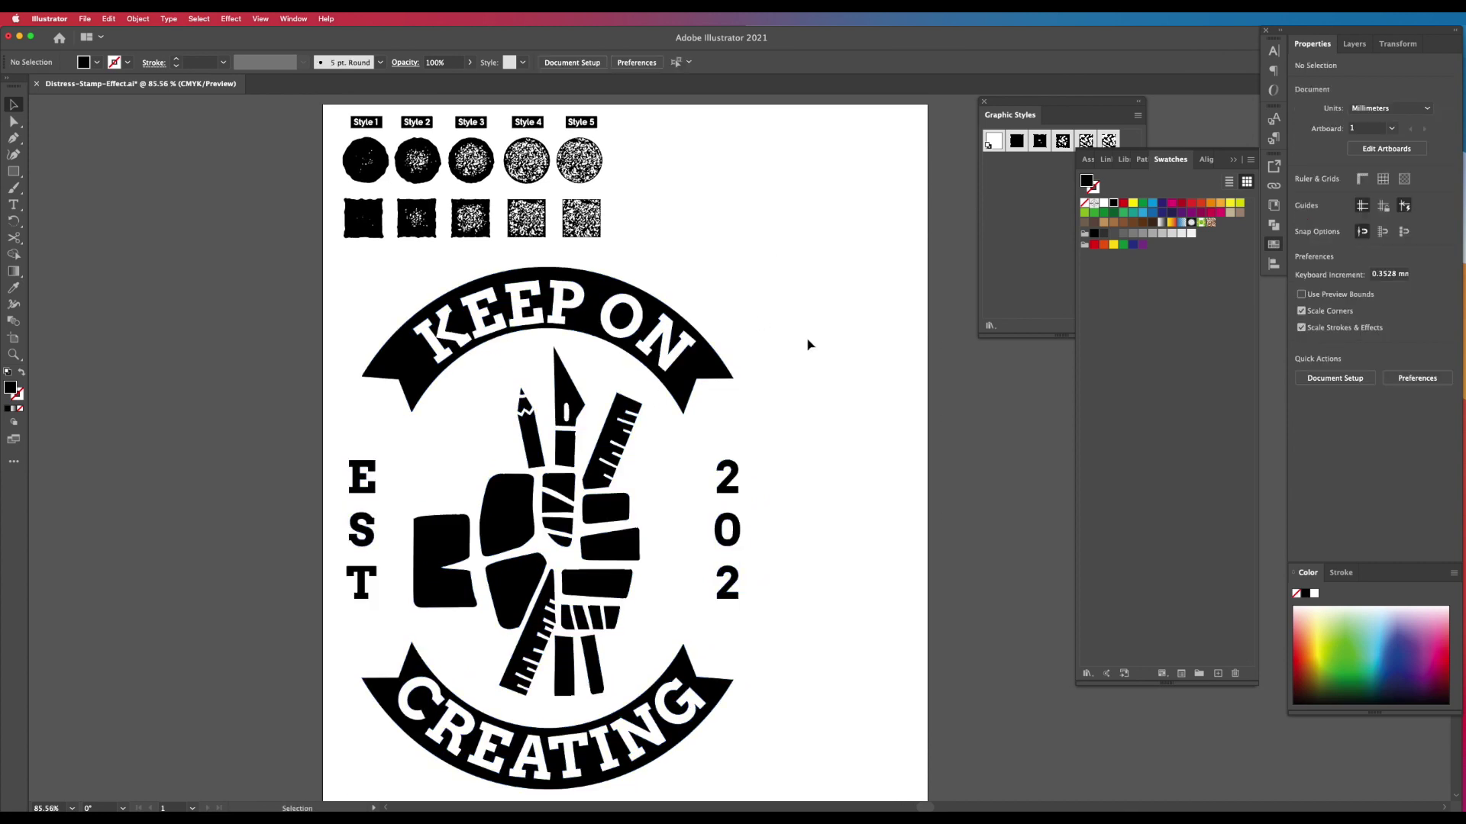
click(696, 371)
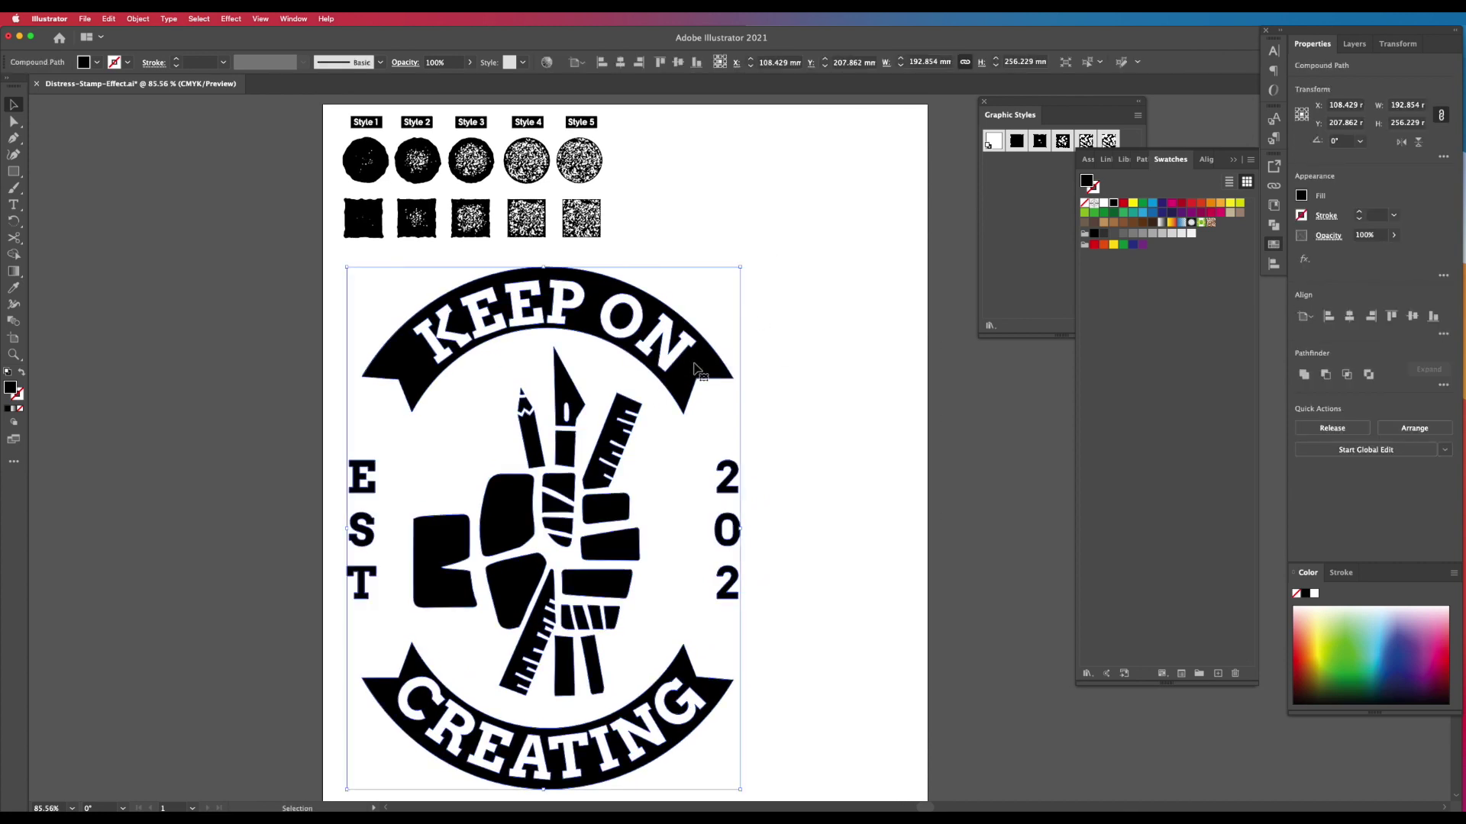
click(1039, 142)
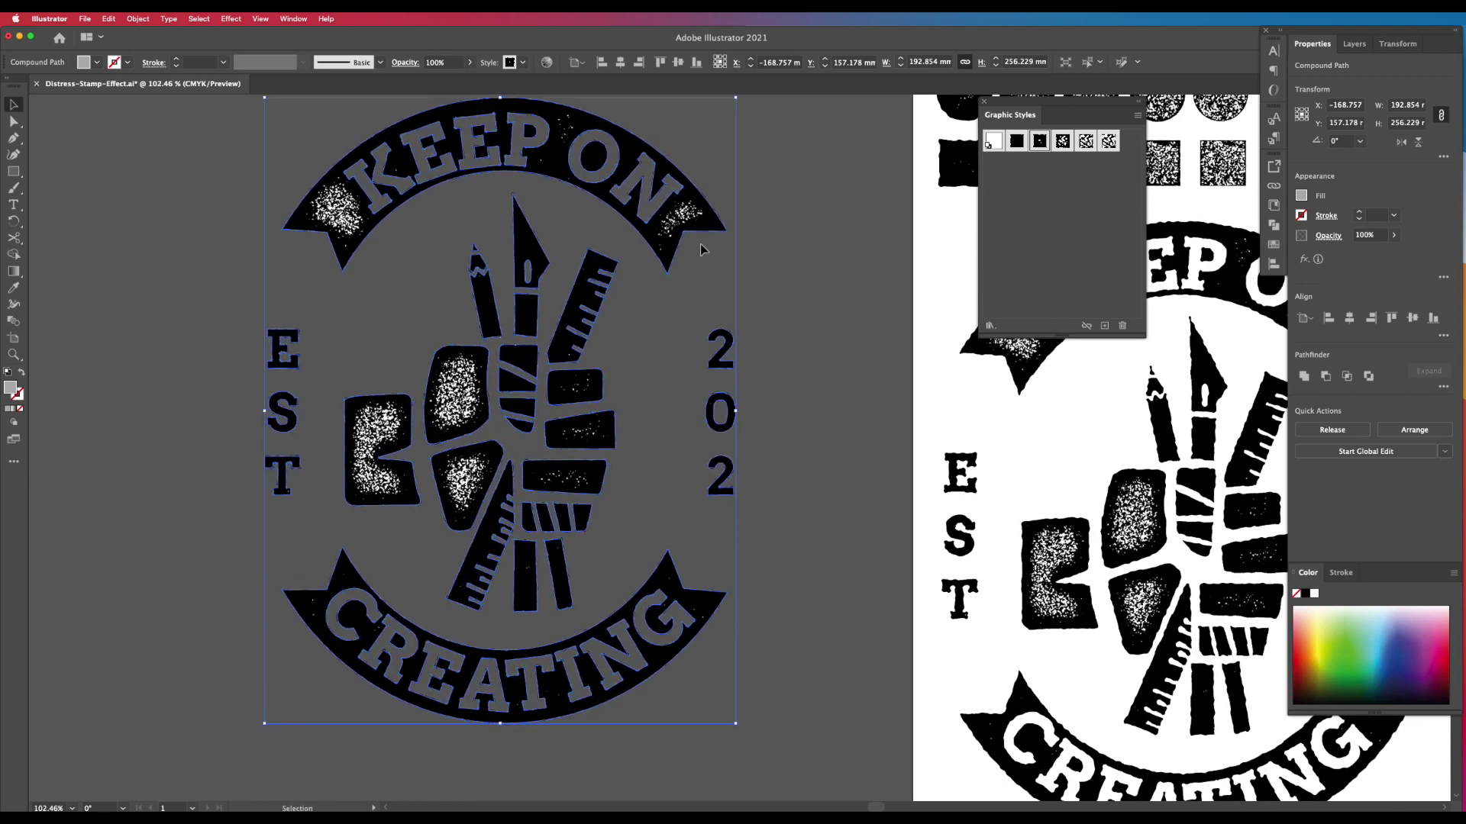
Rasterize the distressed stamp copy and Image Trace it, confirming the slow-tracing alert
drag(675, 249, 677, 267)
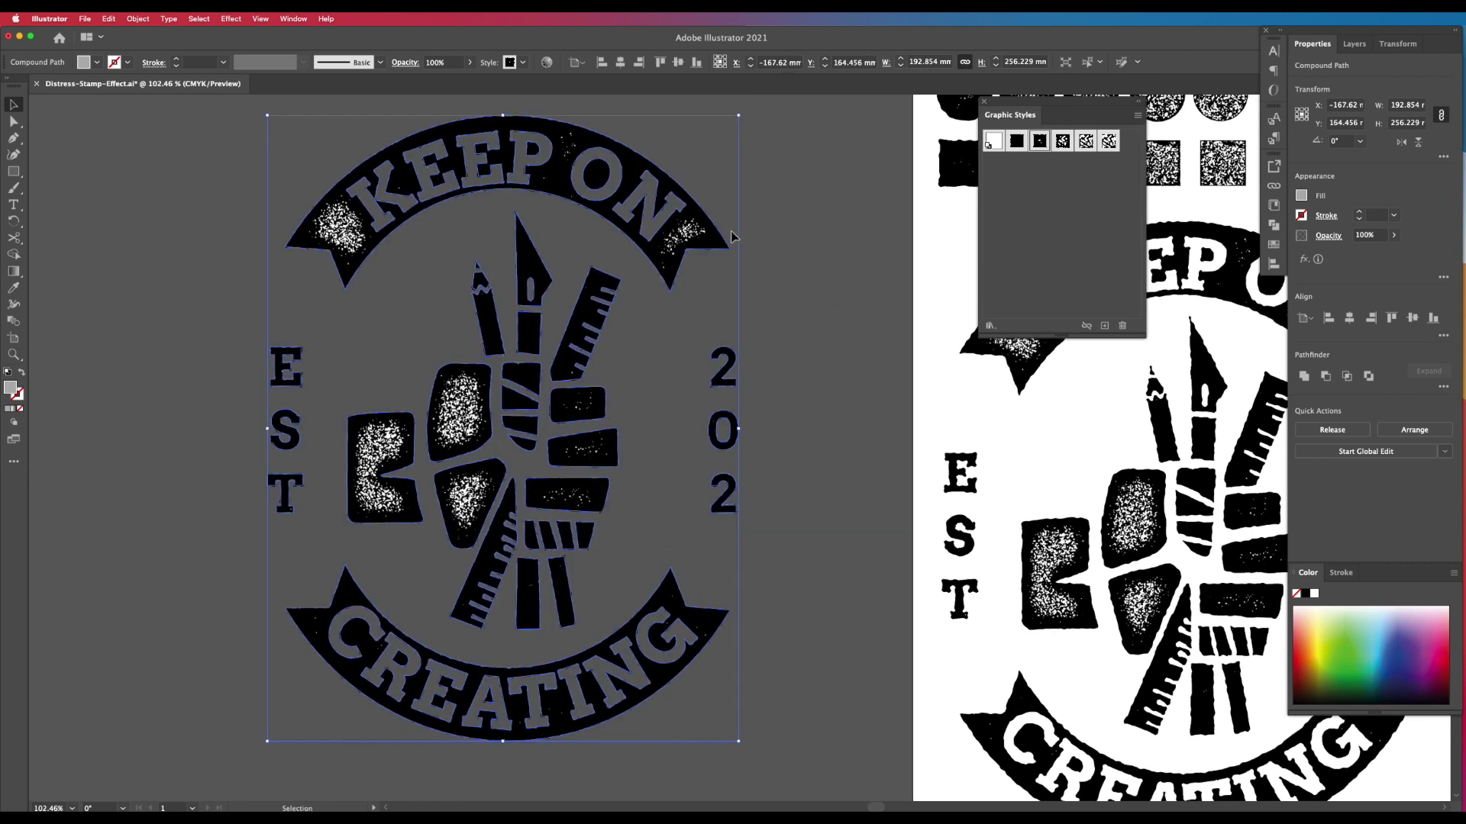
click(139, 19)
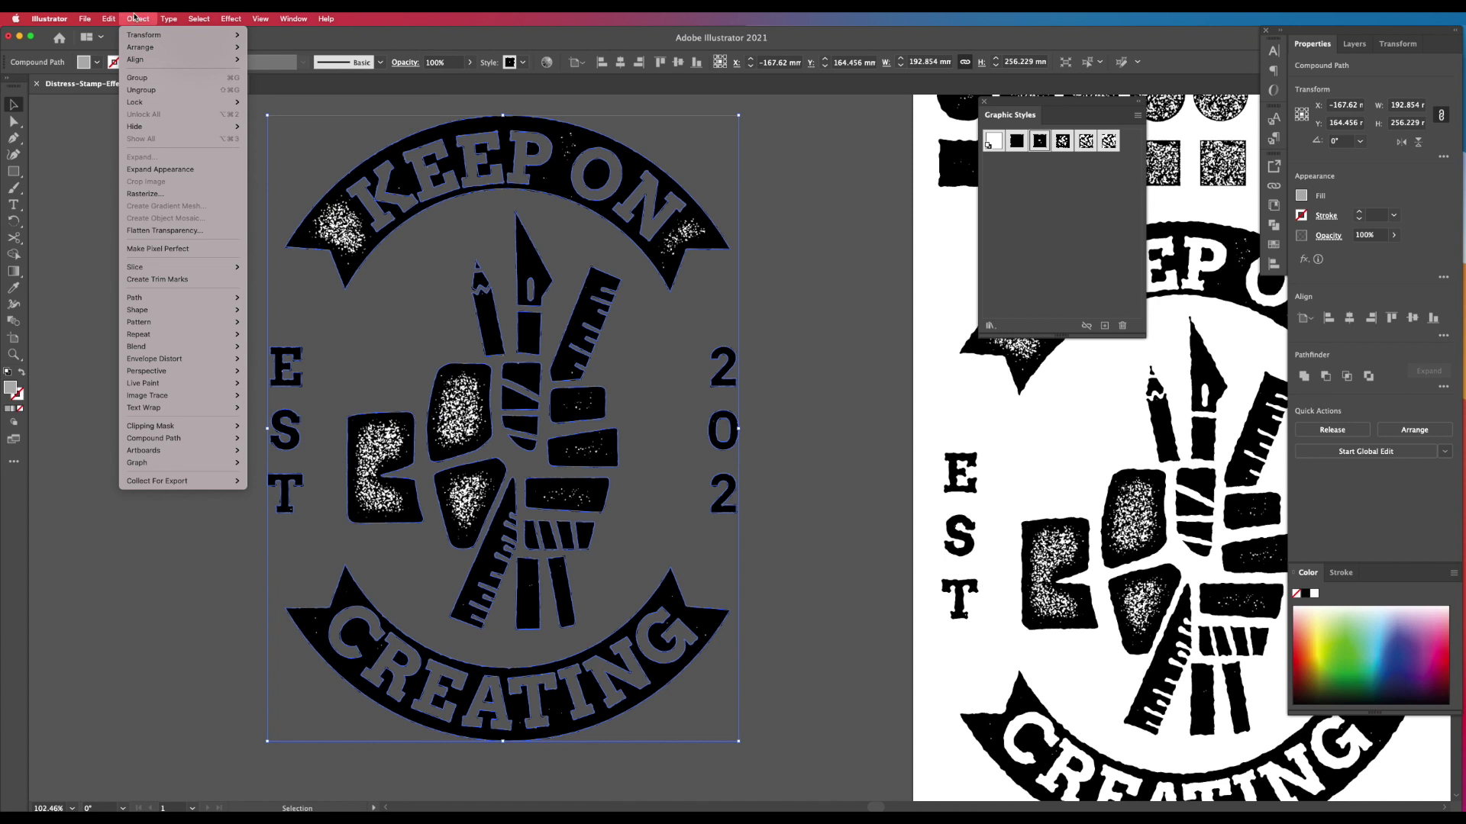
click(158, 171)
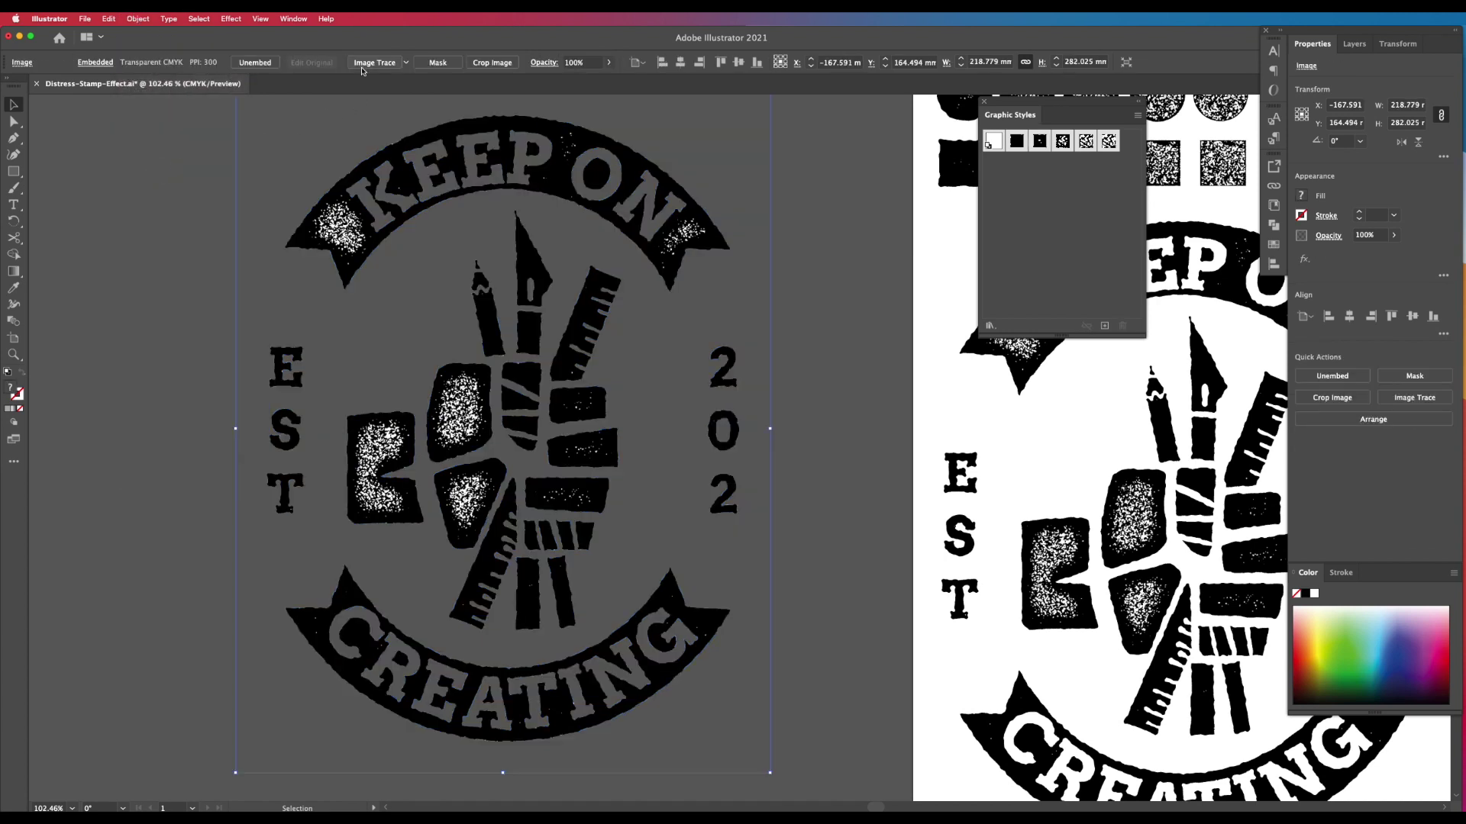
click(372, 63)
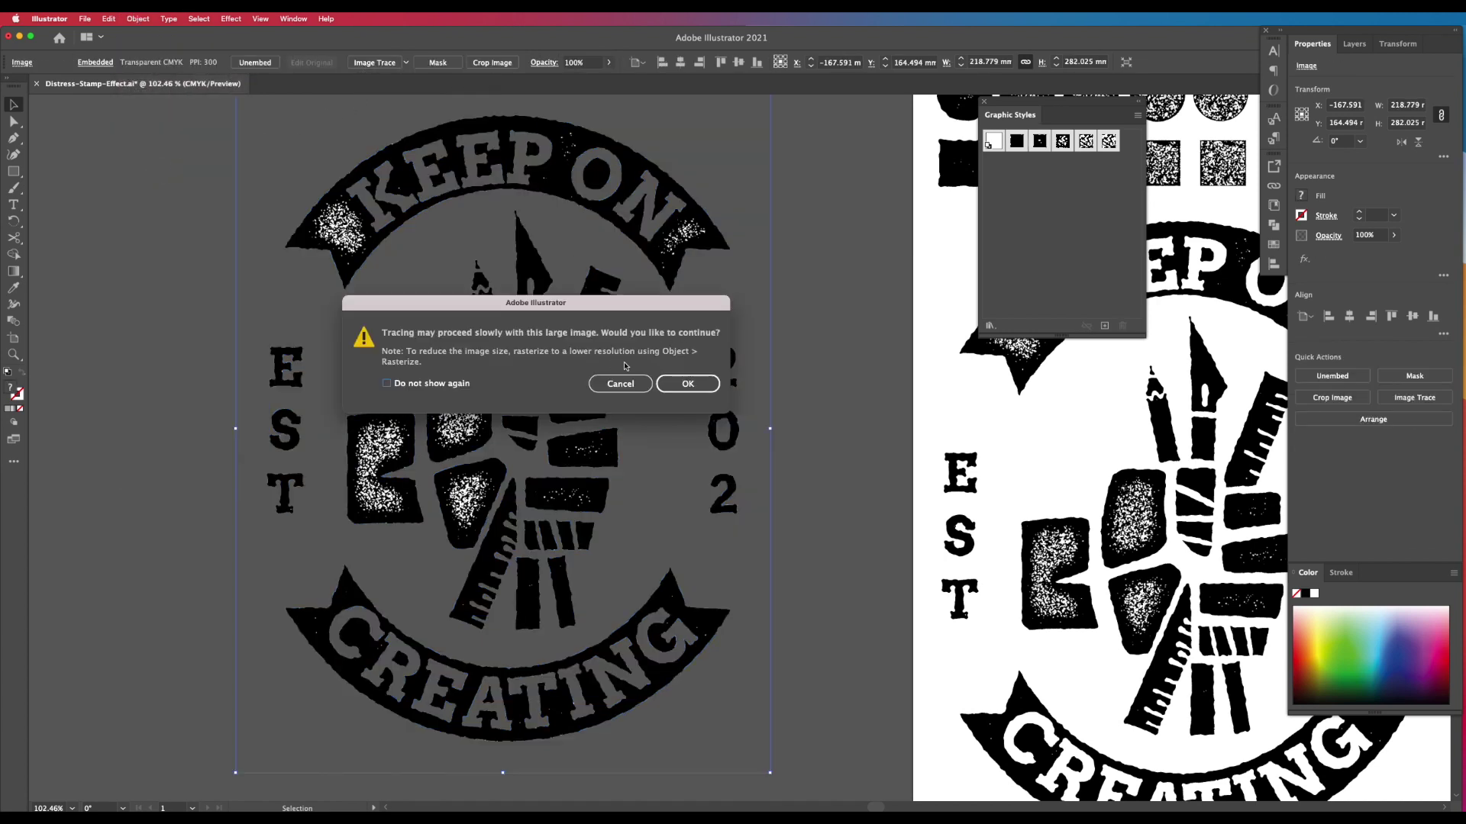
click(696, 384)
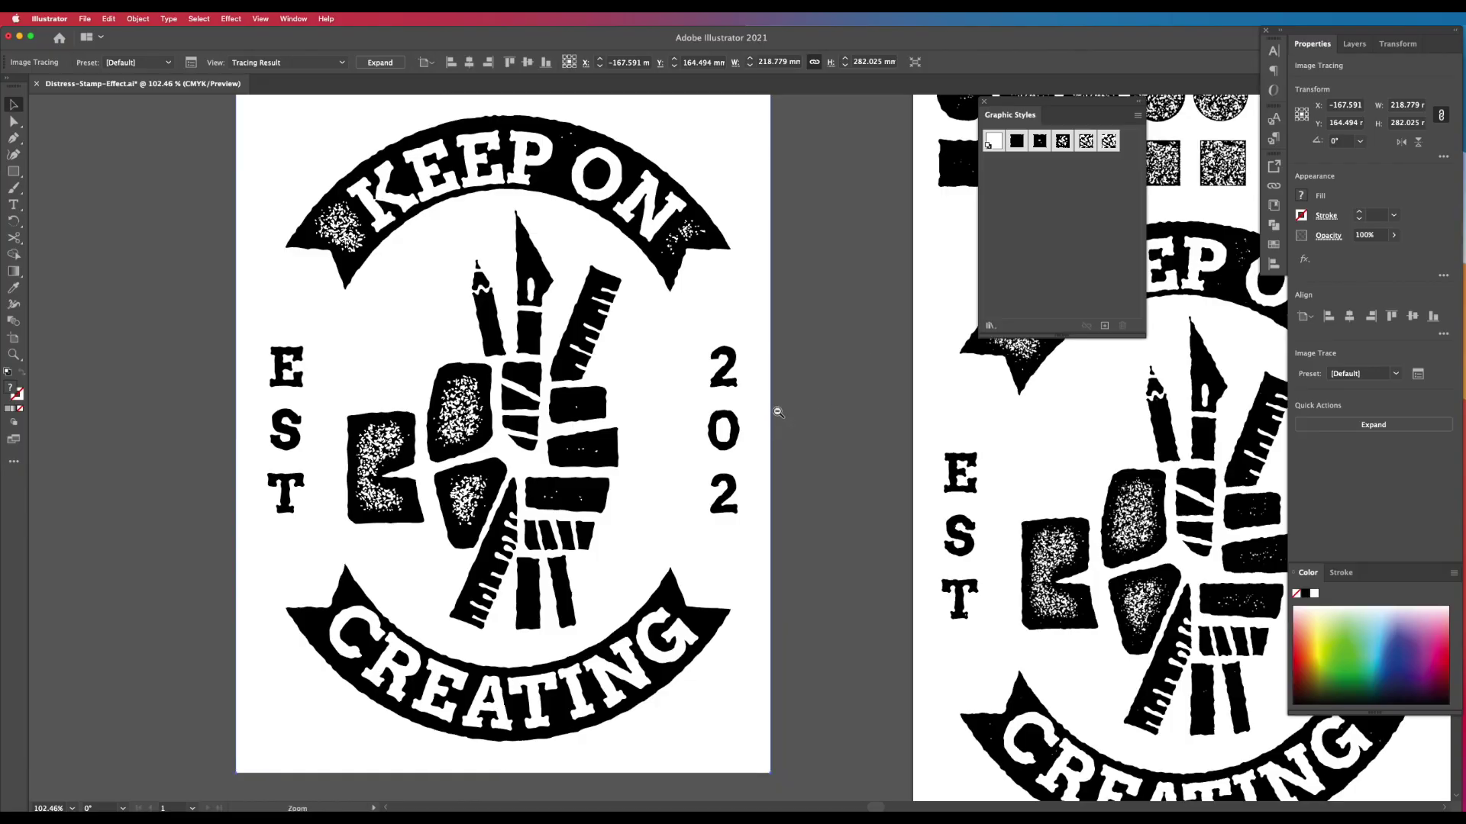
Expand the tracing into vector paths, ungroup it, and select its white background shape
key(super+1)
click(139, 18)
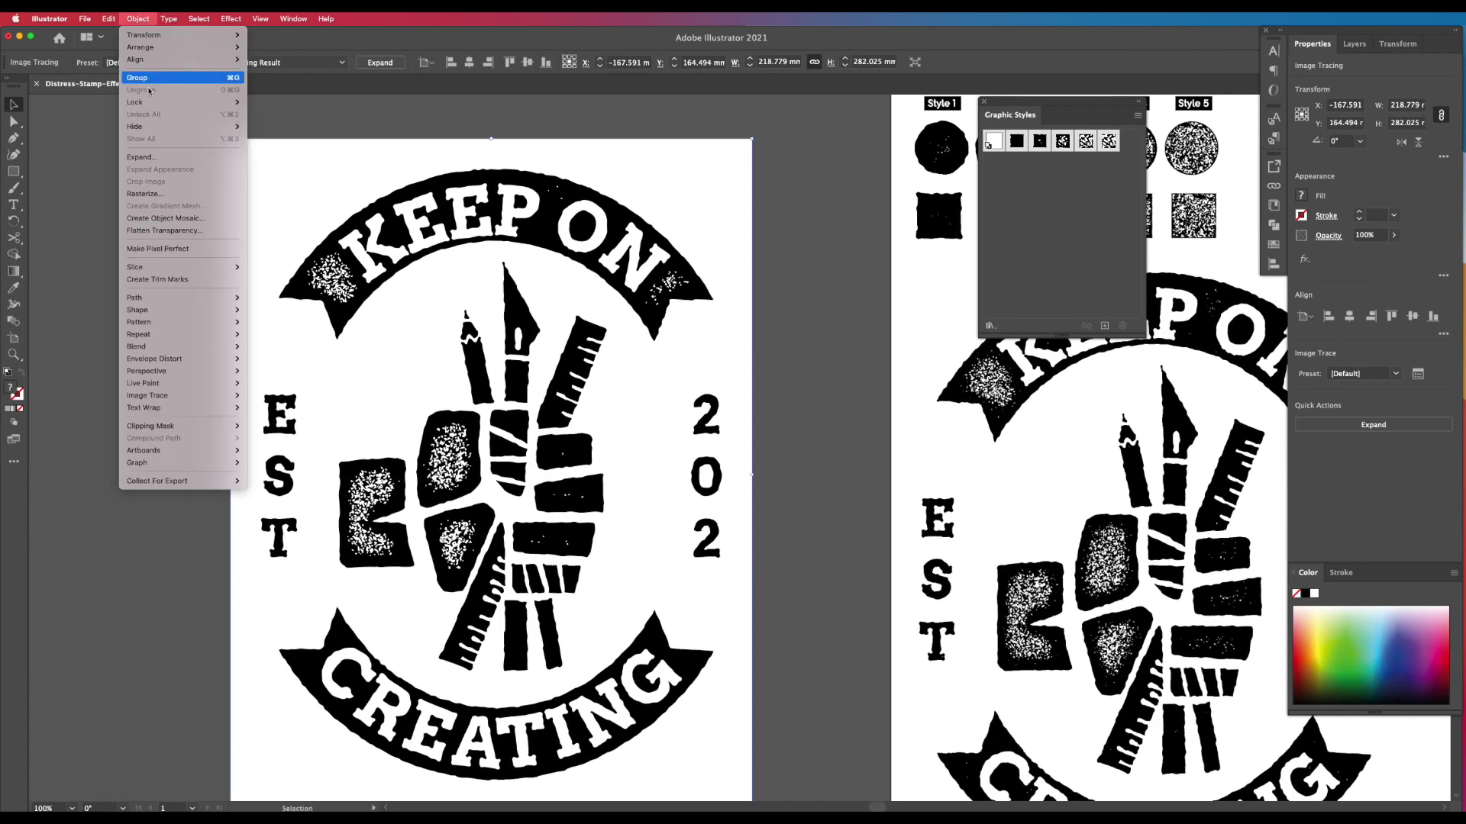
click(142, 157)
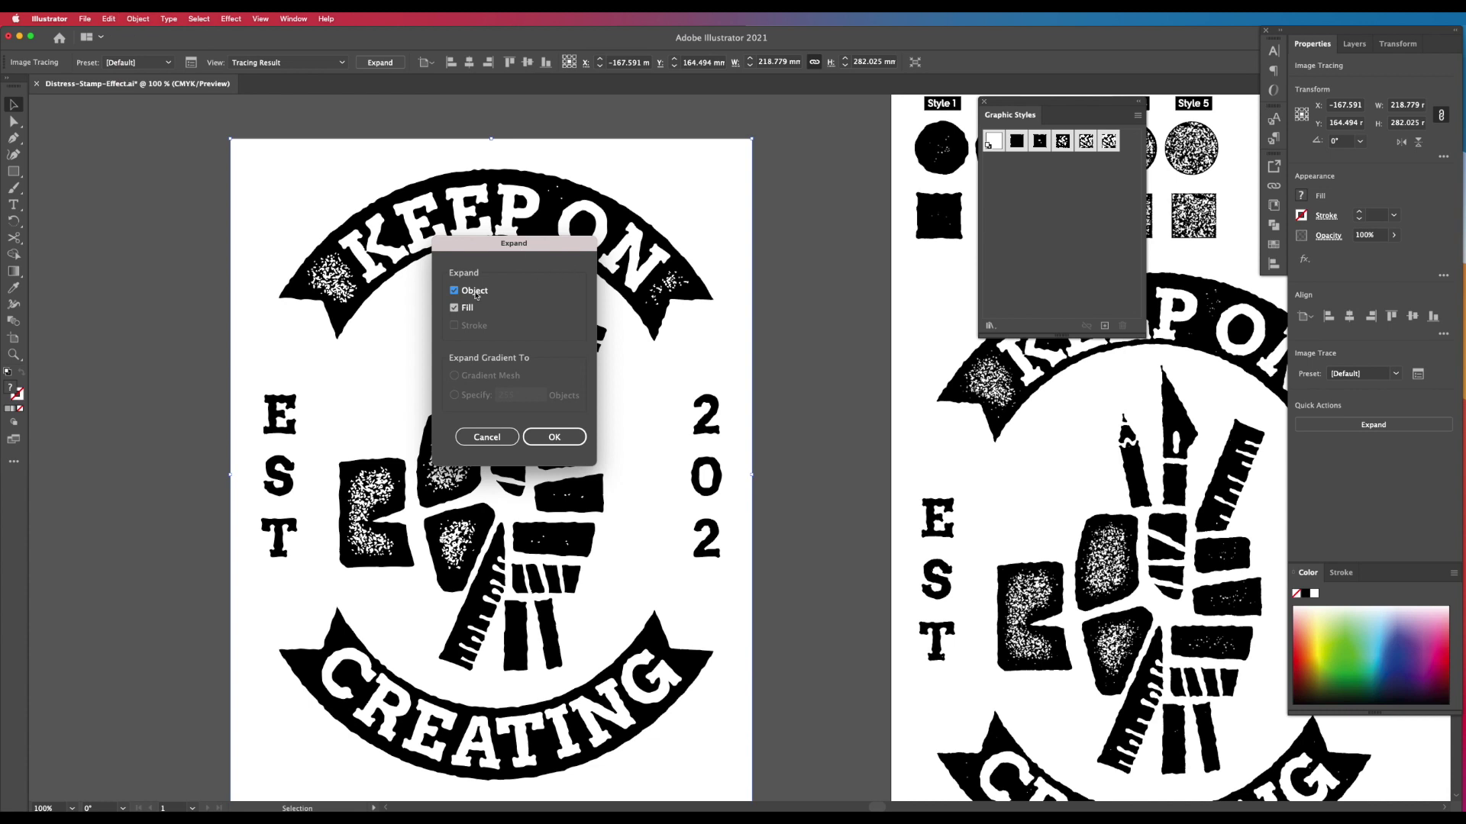
click(555, 439)
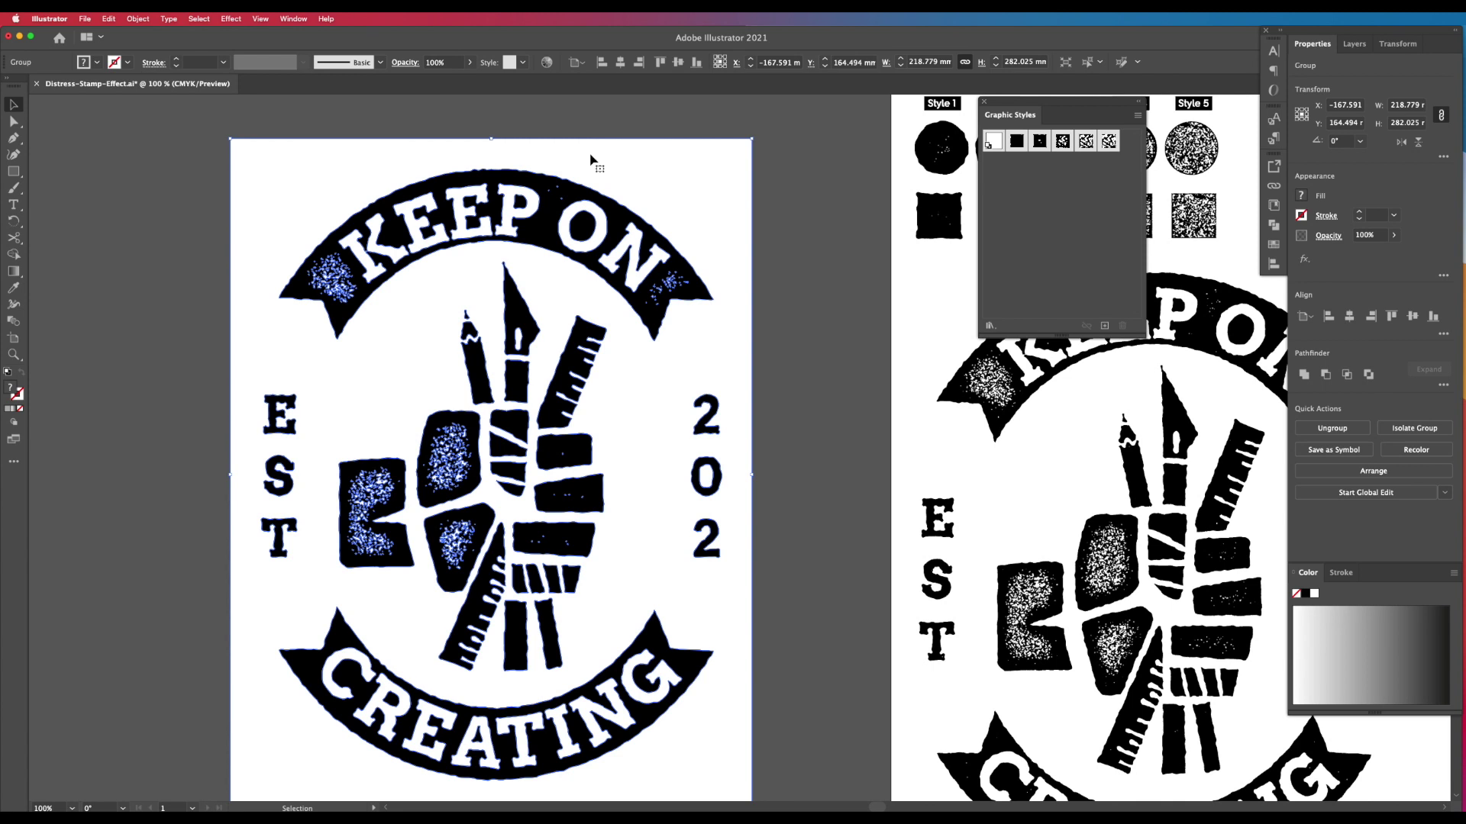
key(super+shift+g)
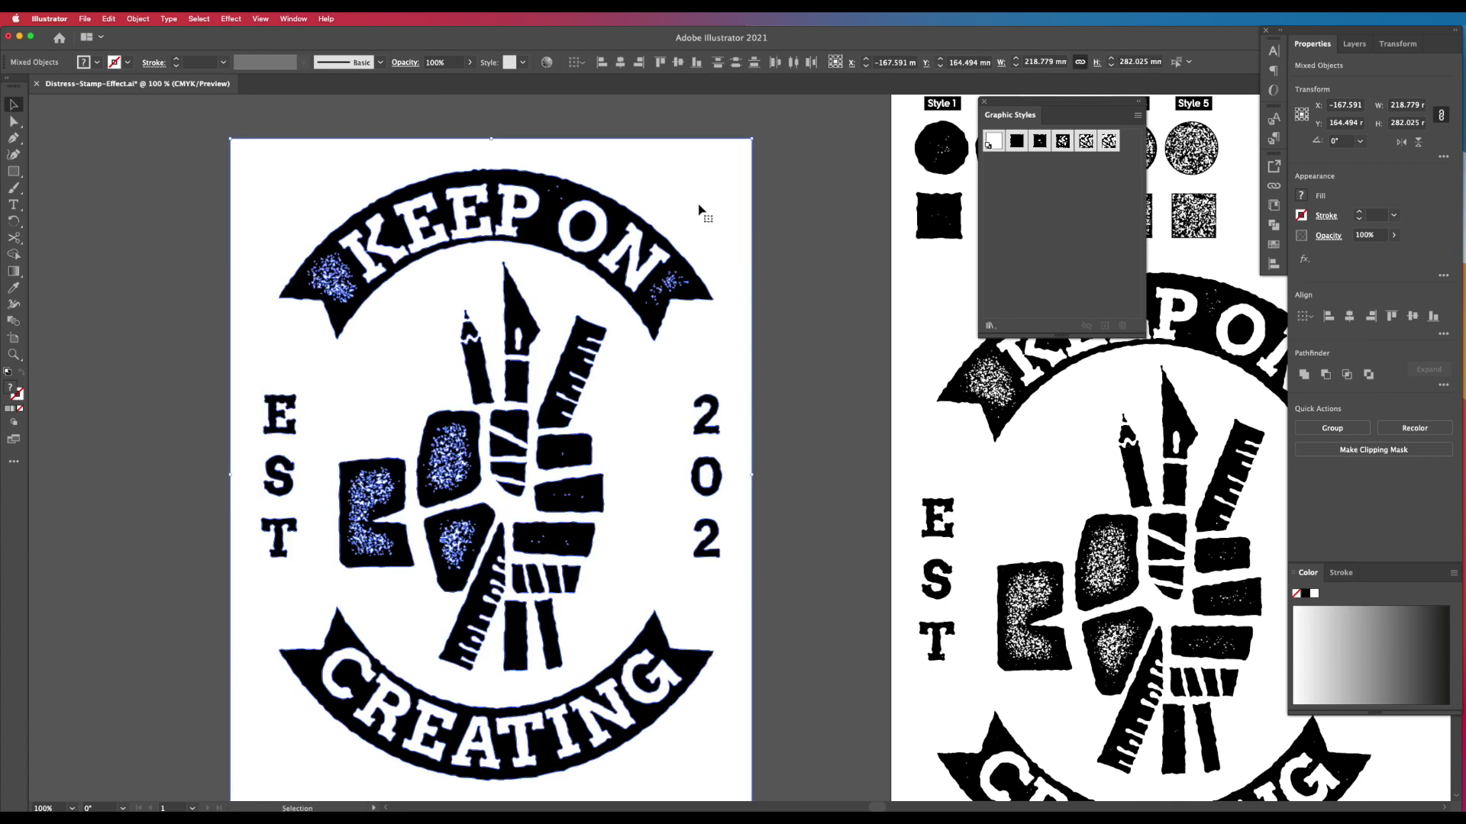
key(super+8)
Delete the white background shape and the white fill inside the 0
scroll(739, 207, down, 2)
key(Delete)
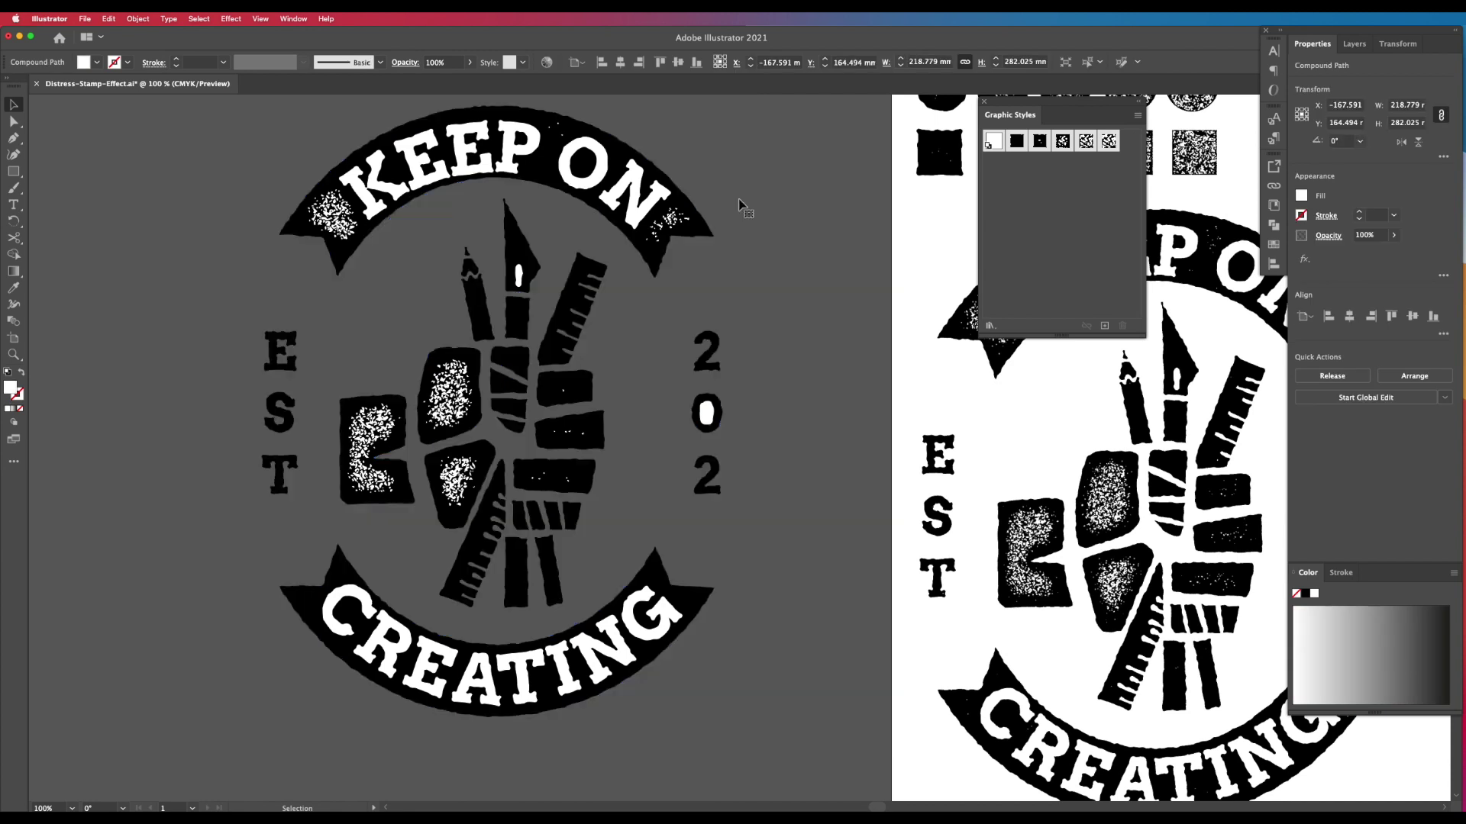
alt+click(741, 457)
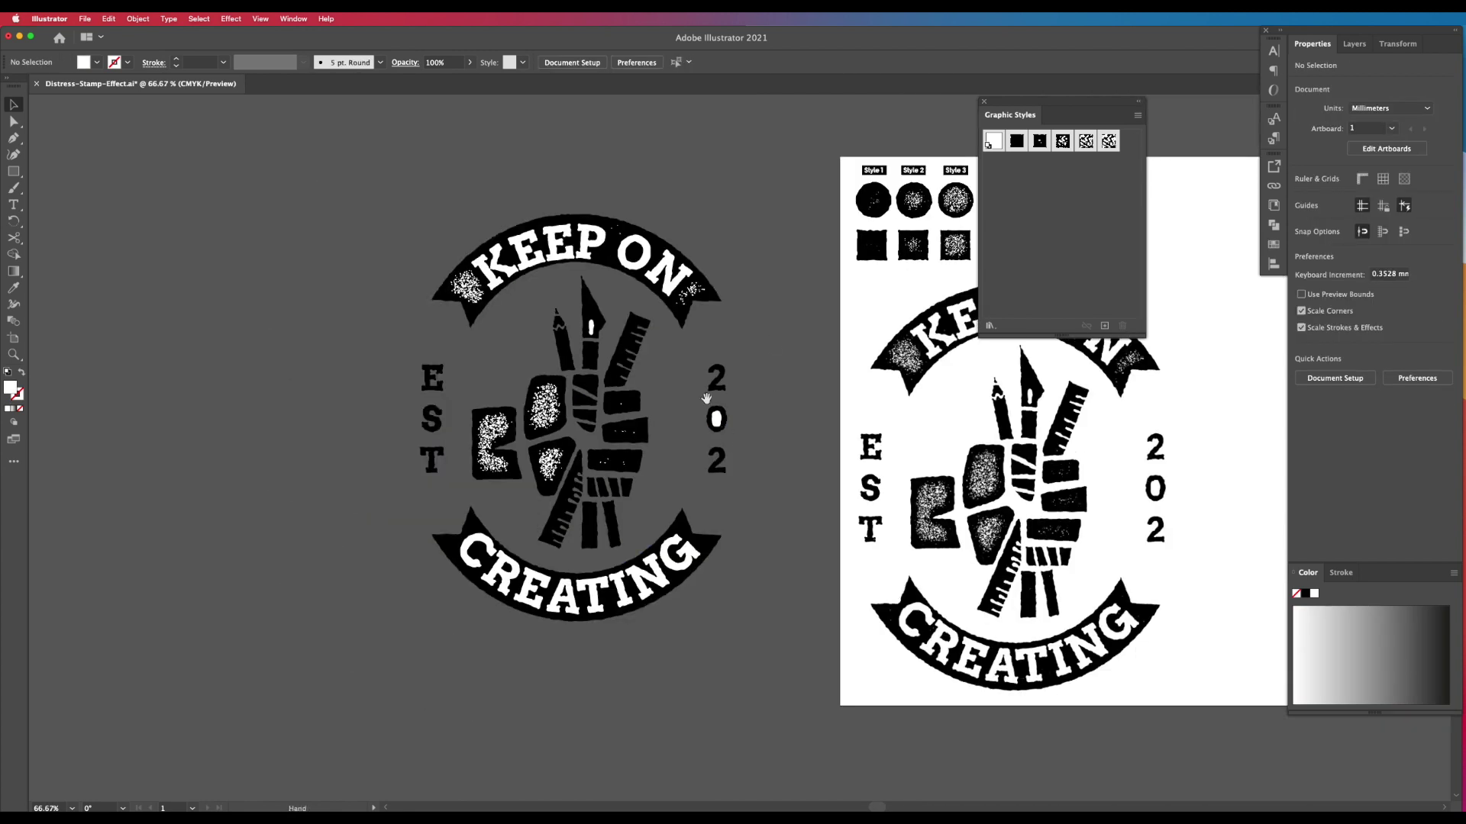
scroll(678, 390, up, 4)
click(749, 436)
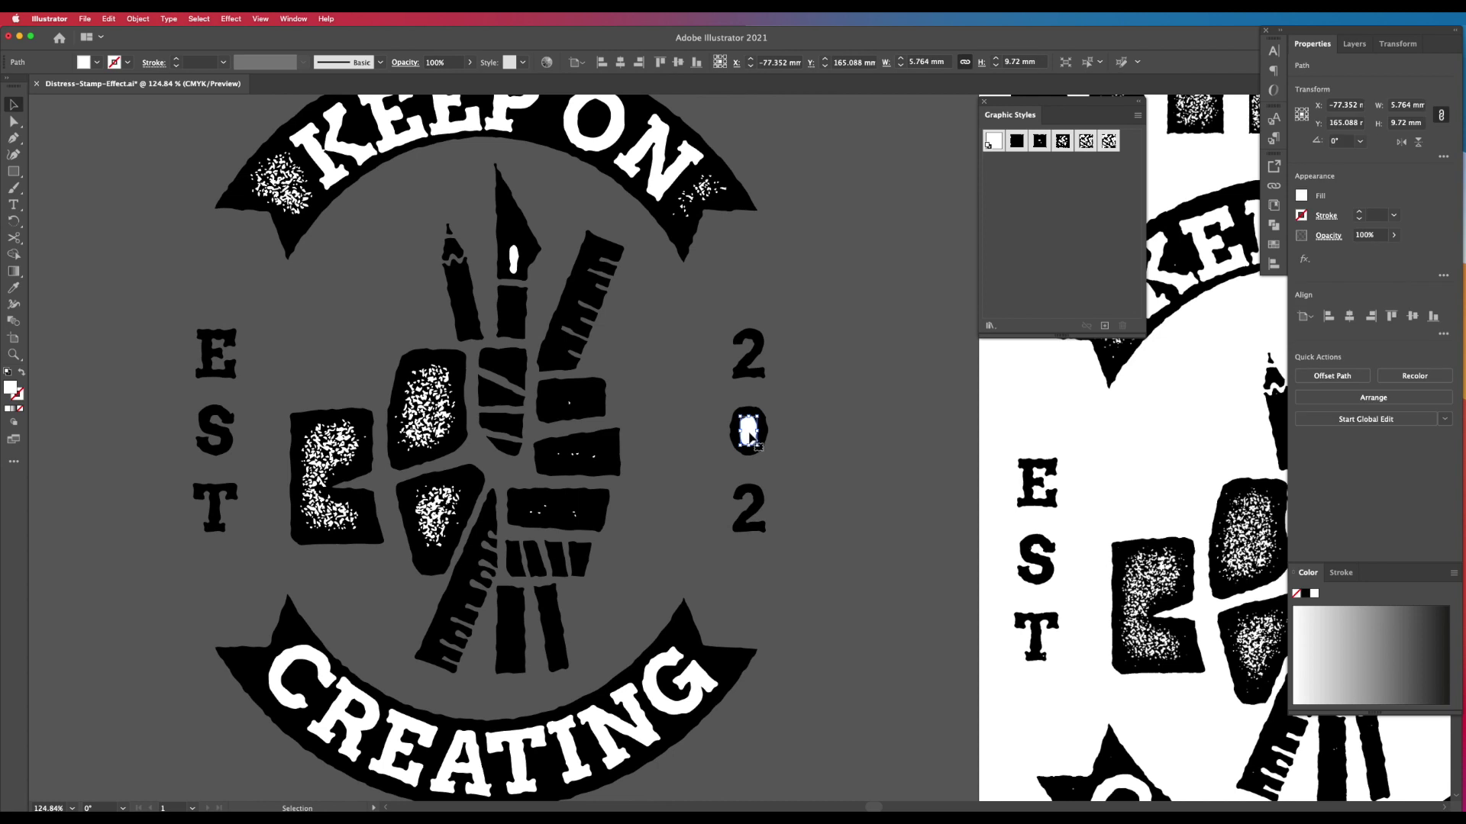
key(Delete)
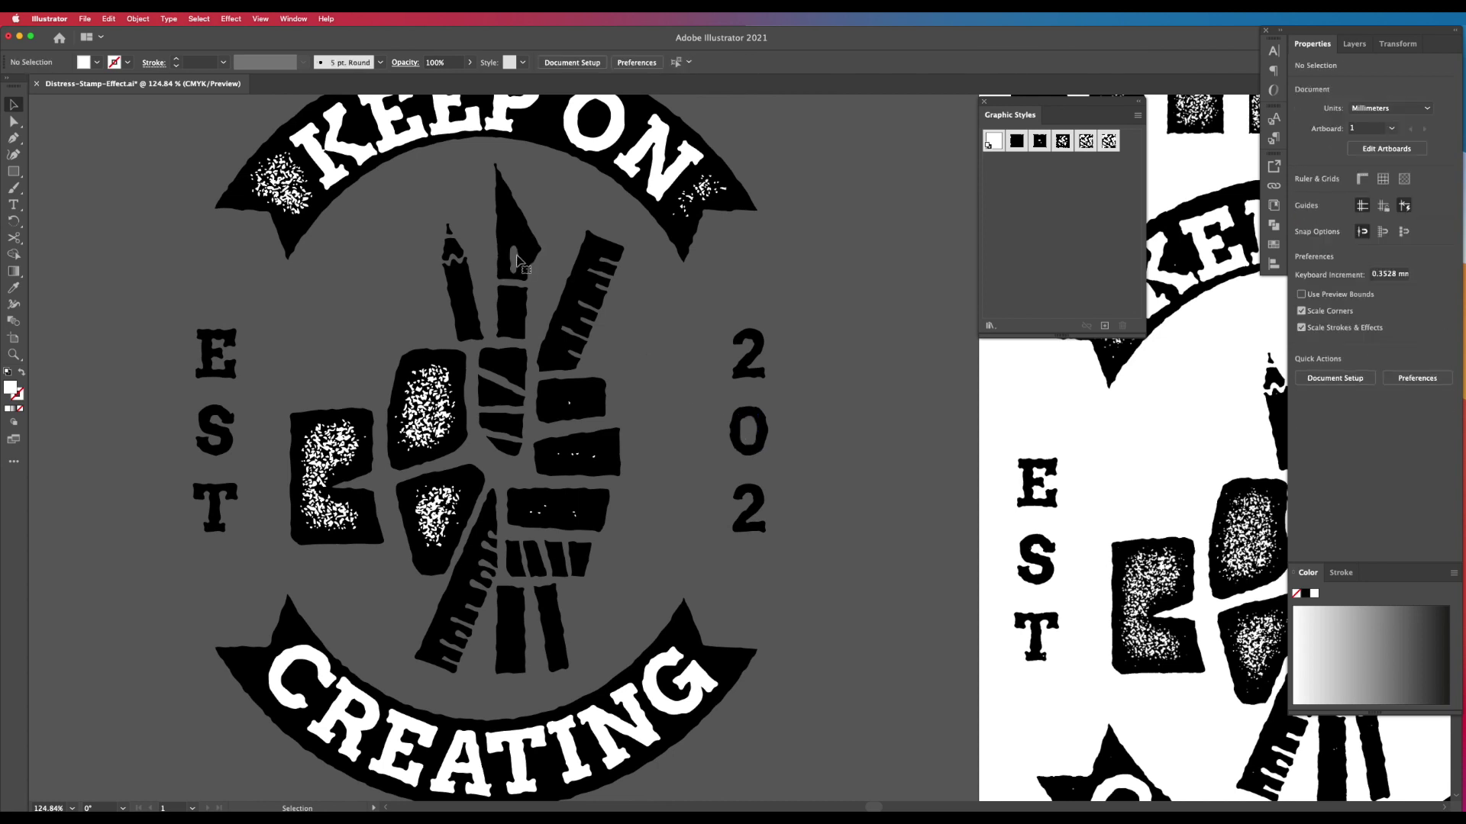
Select all remaining white shapes with Select > Same > Fill Color and delete them
drag(672, 293, 716, 346)
drag(693, 399, 708, 458)
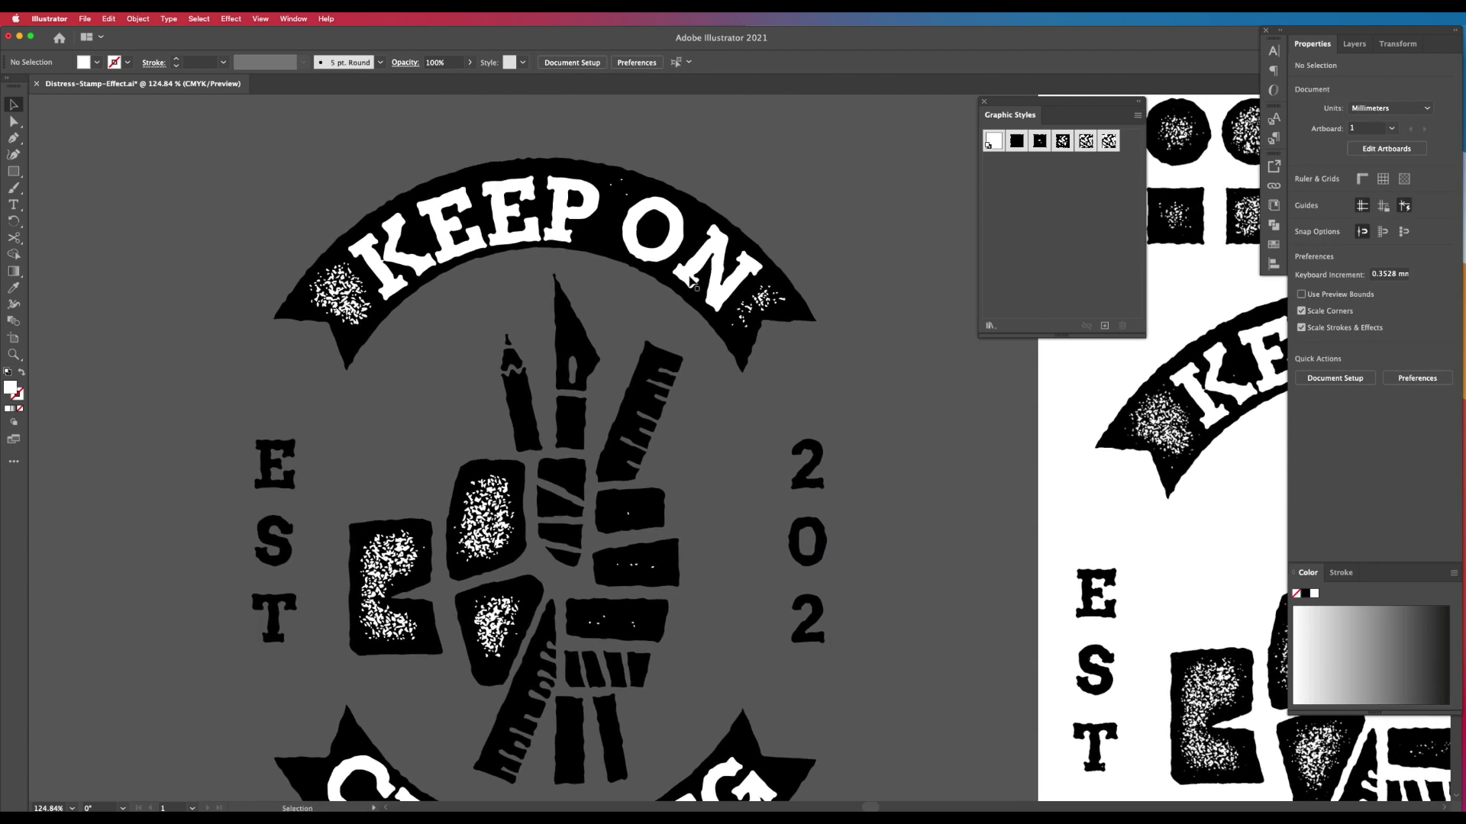
click(669, 241)
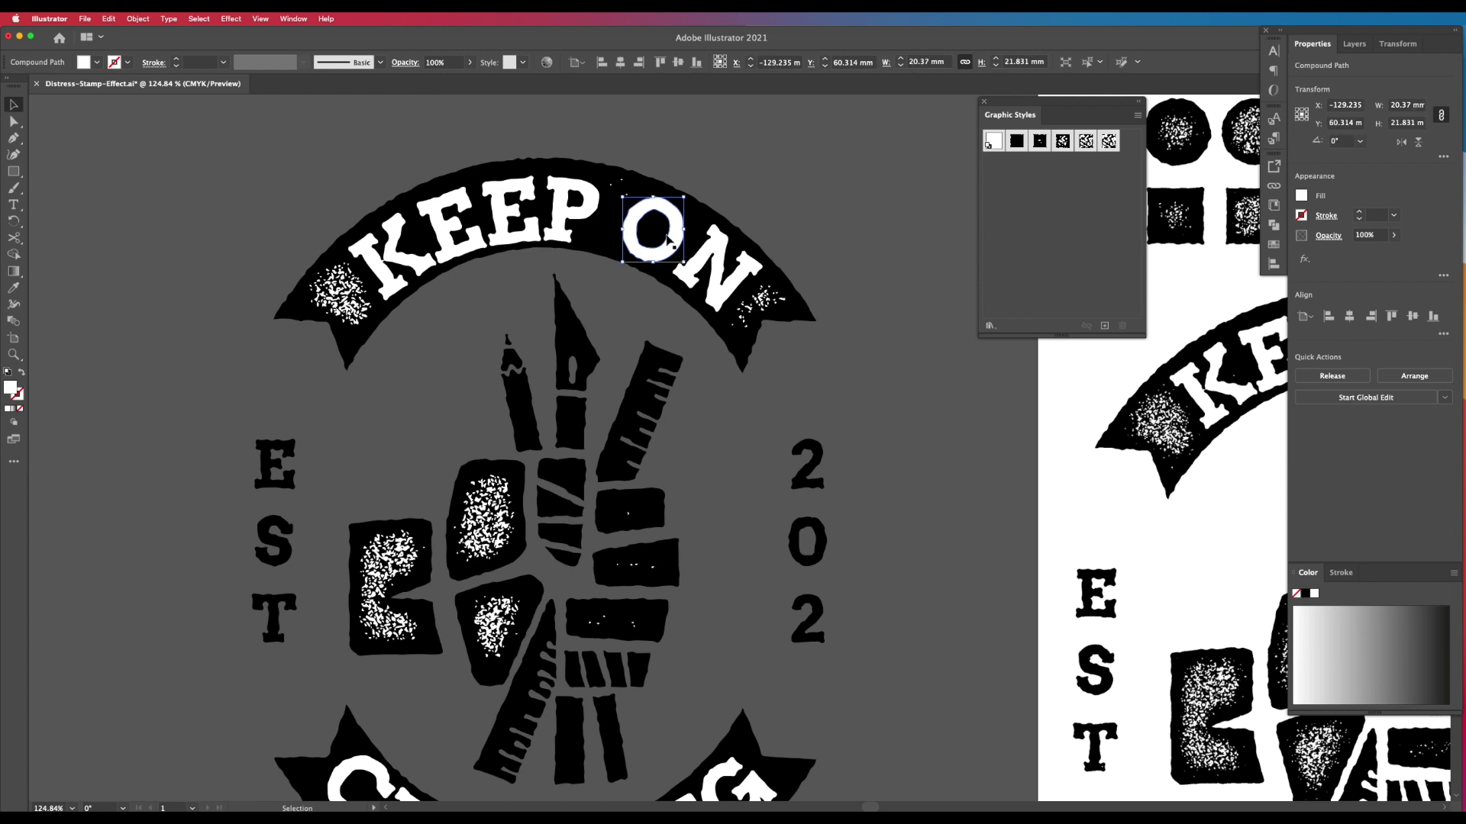
click(199, 18)
mouse_move(211, 134)
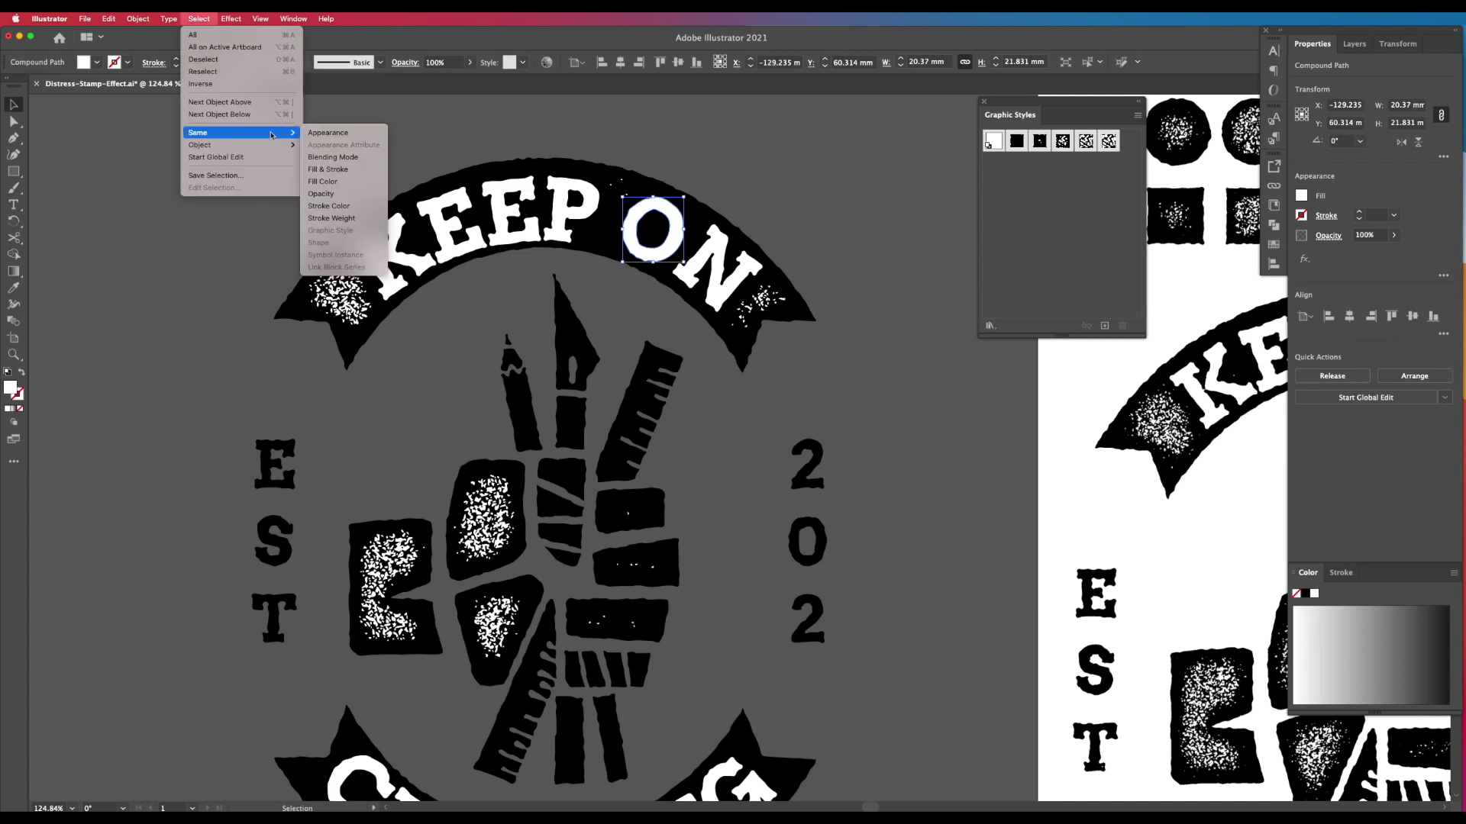
click(321, 183)
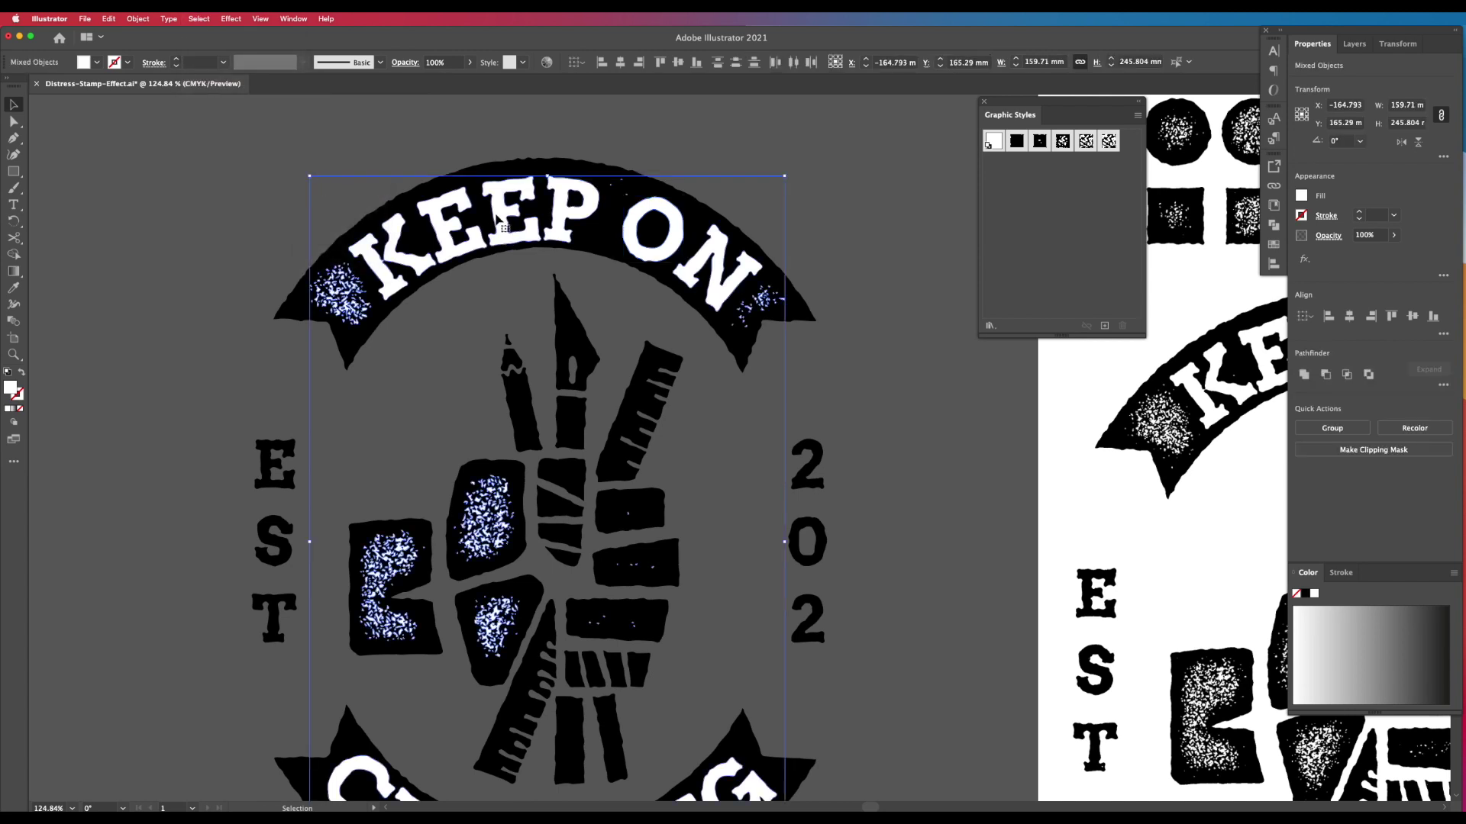
key(Delete)
Fill the CREATING and KEEP ON banners with the orange swatch
key(super+1)
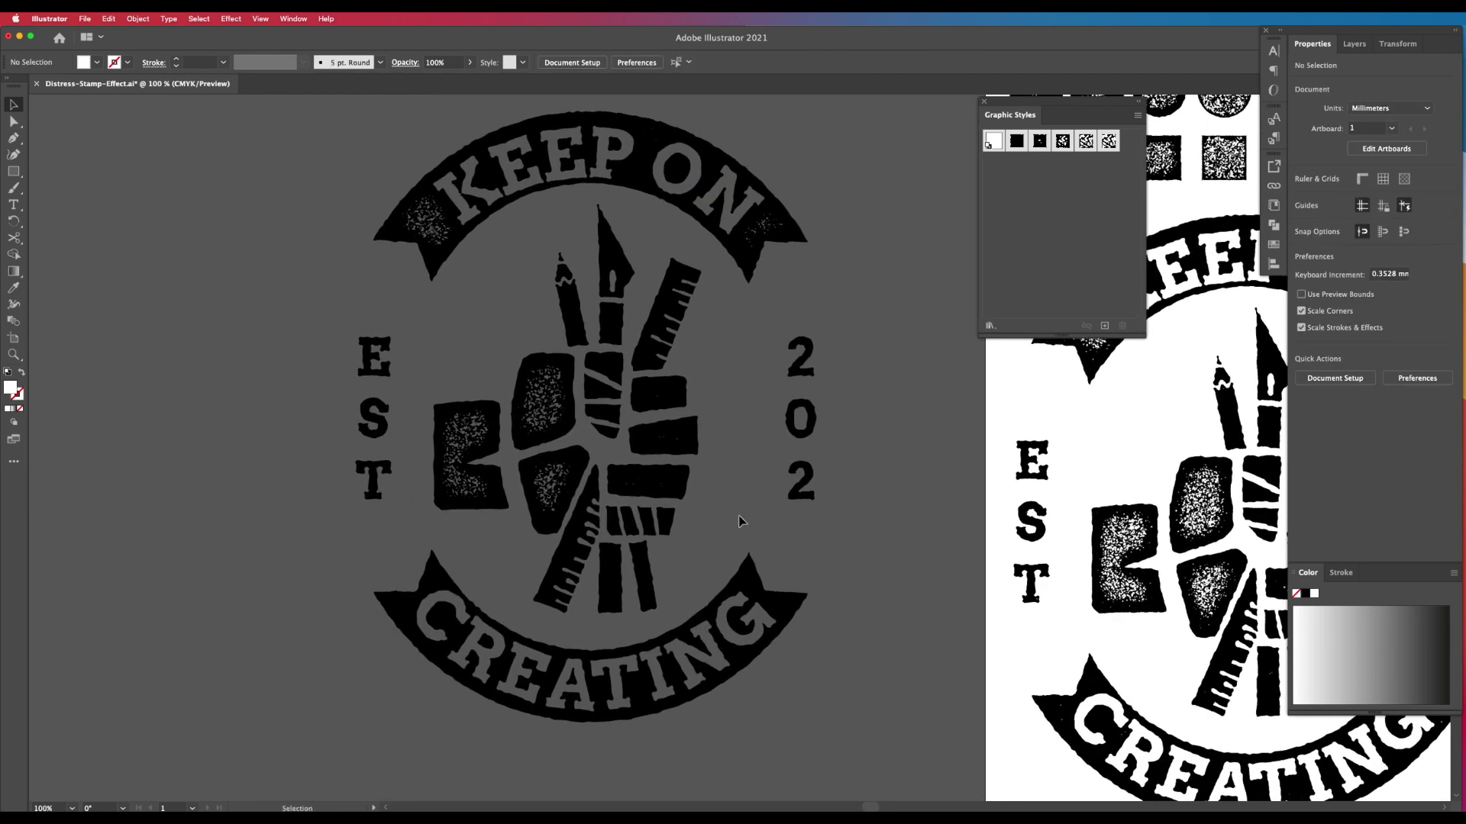
click(491, 649)
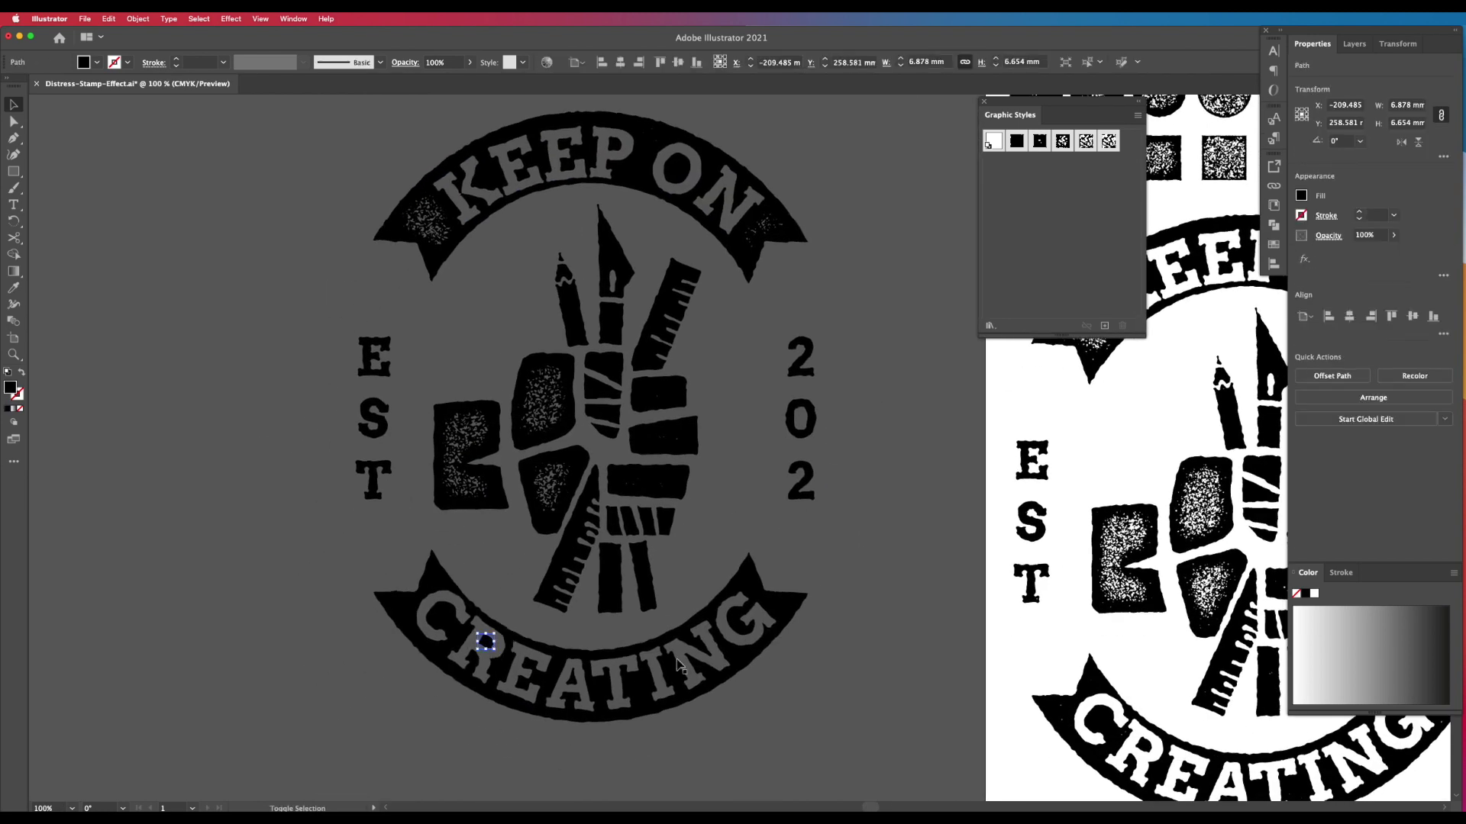
shift+click(595, 693)
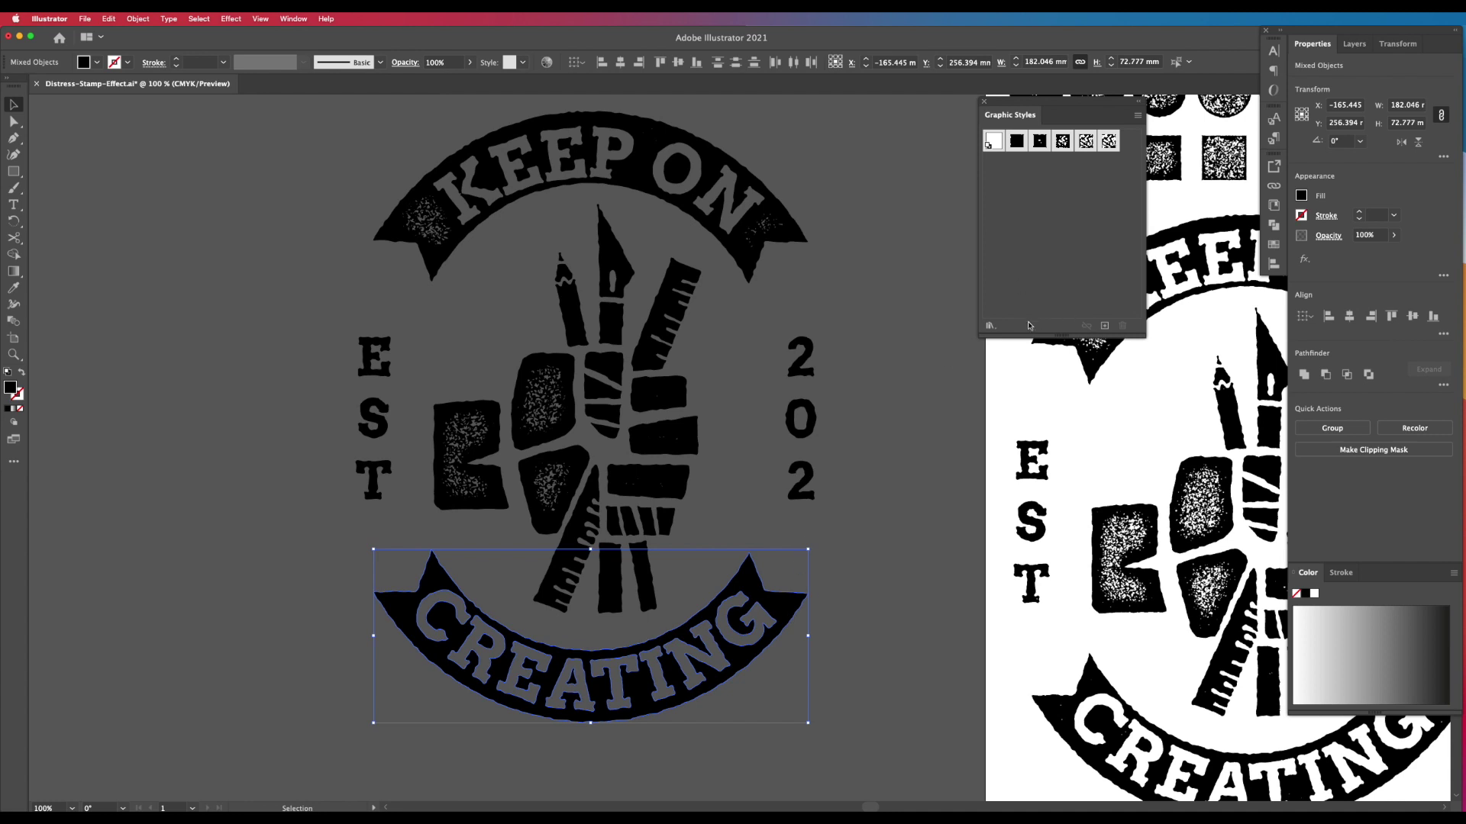
click(1274, 245)
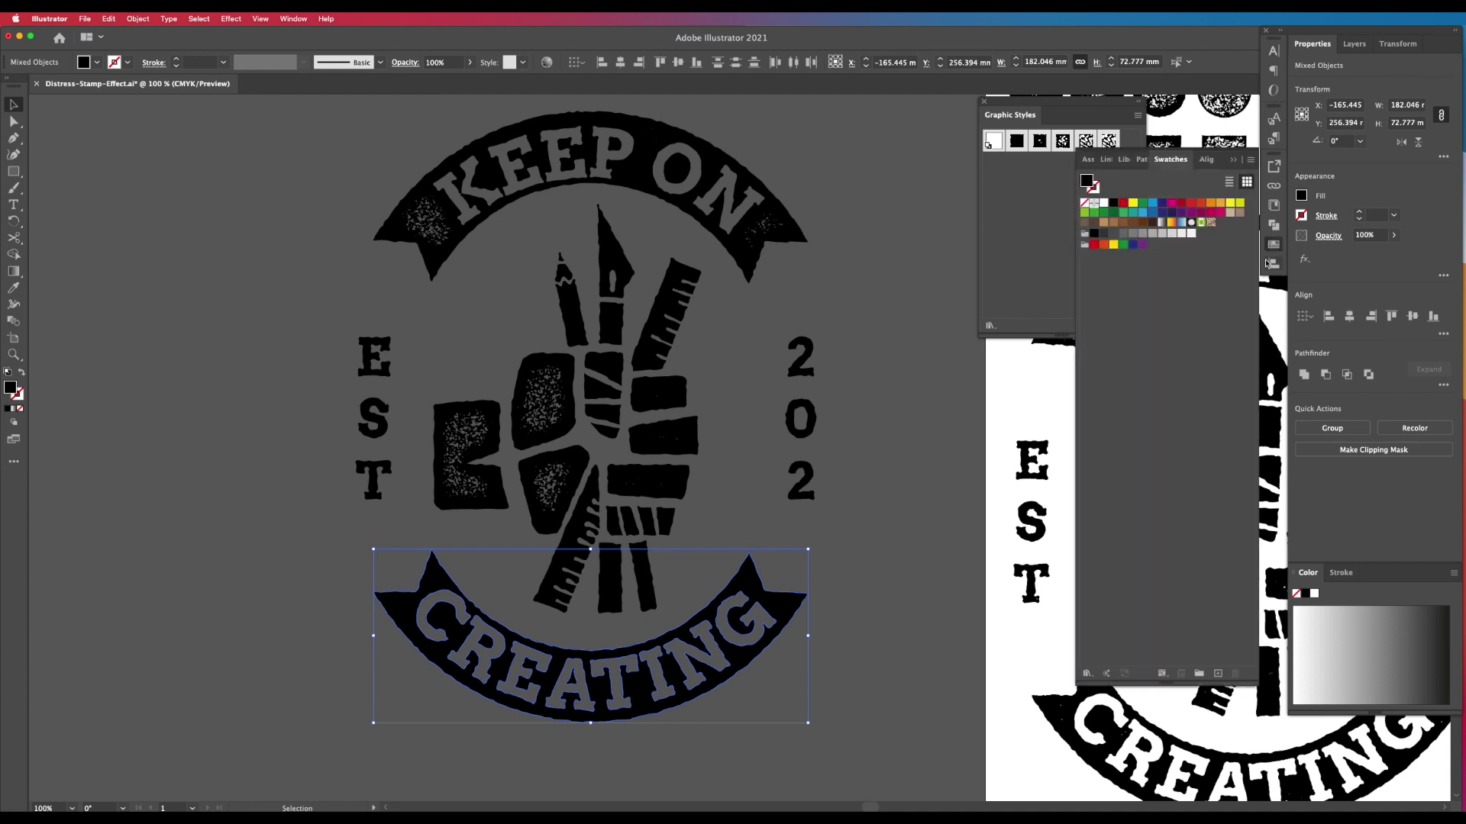
click(1103, 245)
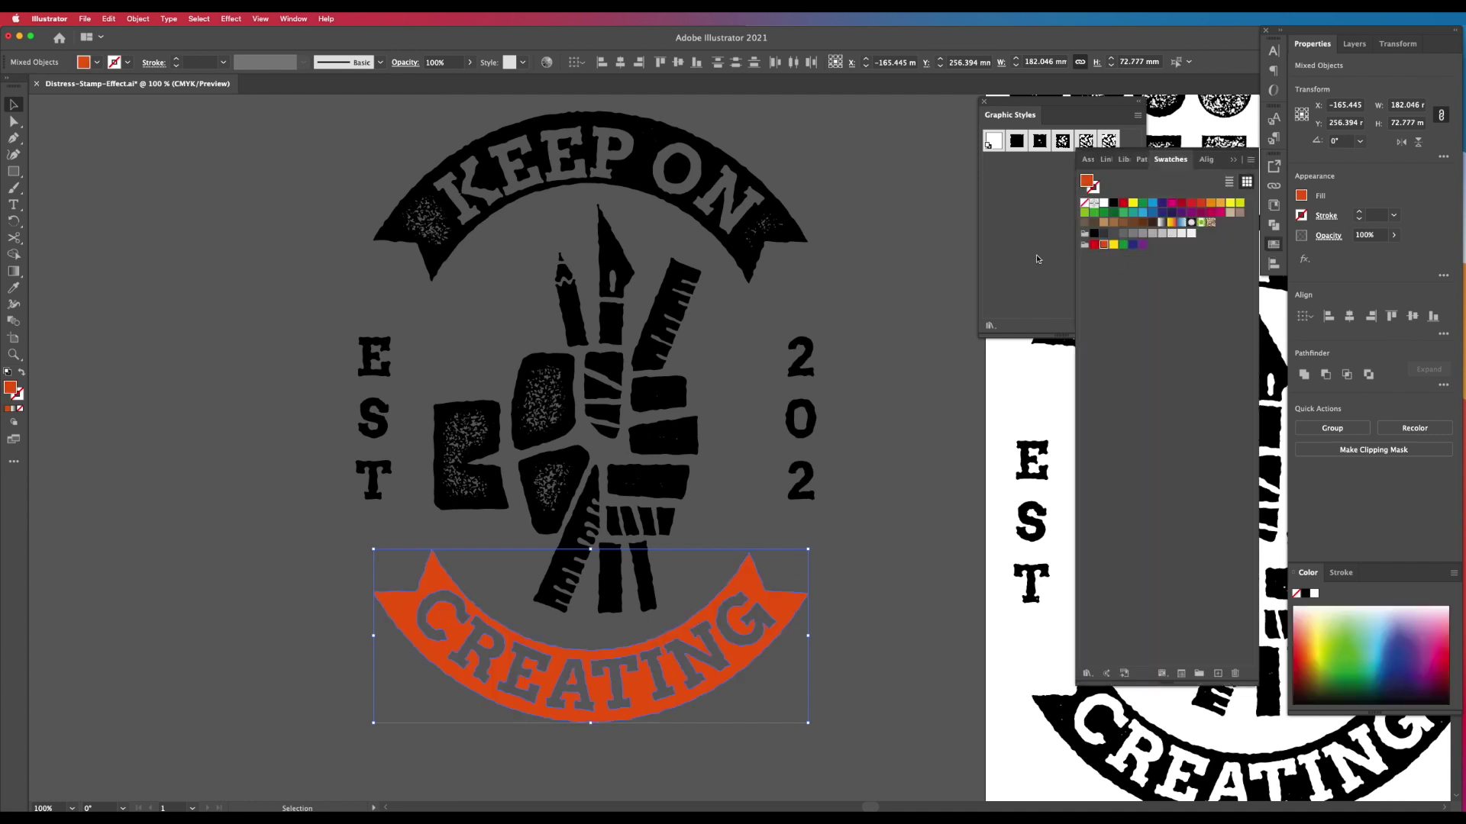
drag(383, 201, 576, 203)
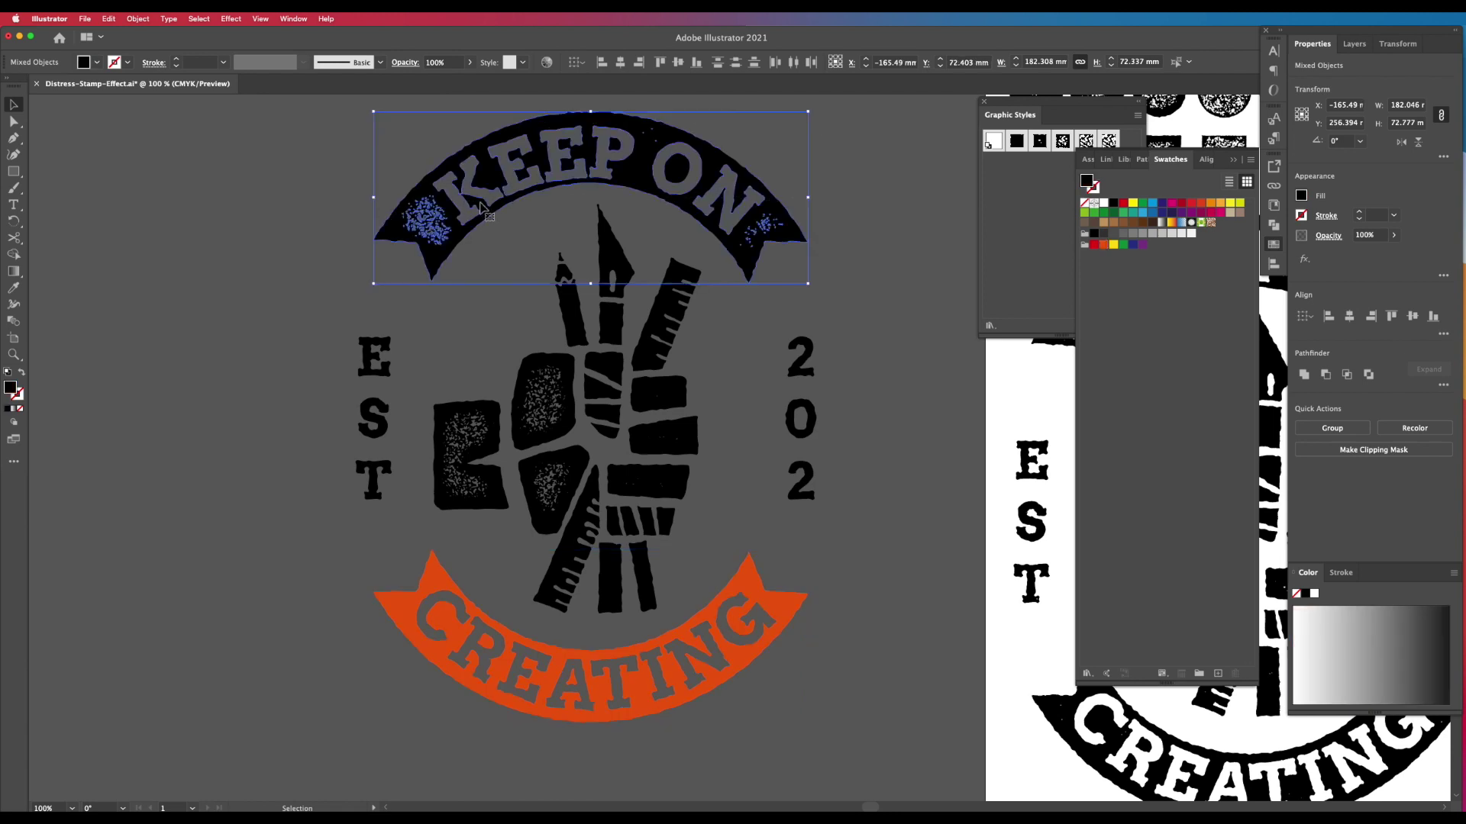
click(1102, 245)
click(847, 343)
Color the EST and 202 text yellow and the hand-and-tools artwork grey
click(800, 419)
shift+click(357, 483)
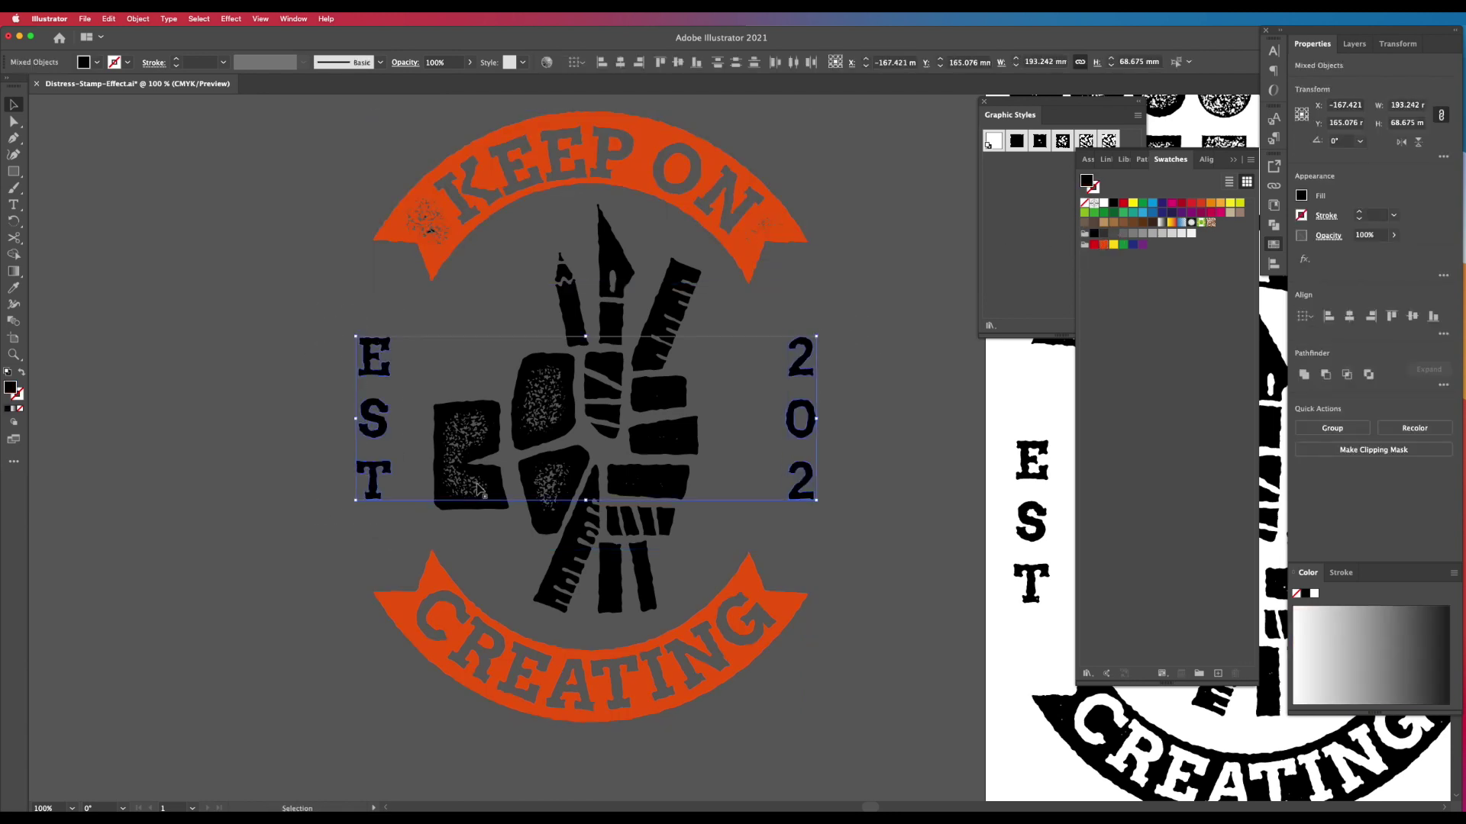
click(1116, 243)
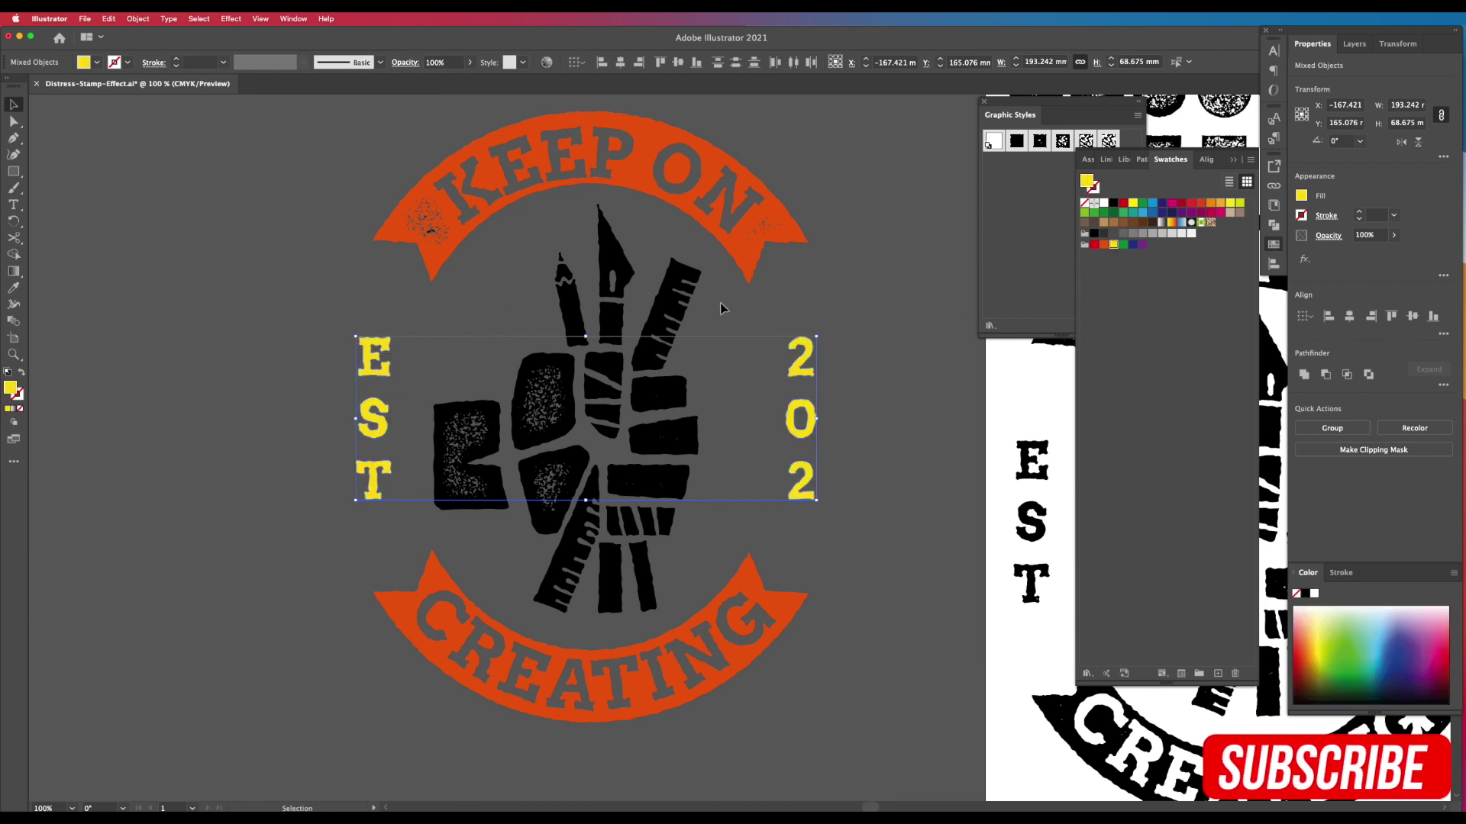
click(721, 306)
click(560, 258)
drag(637, 524, 697, 573)
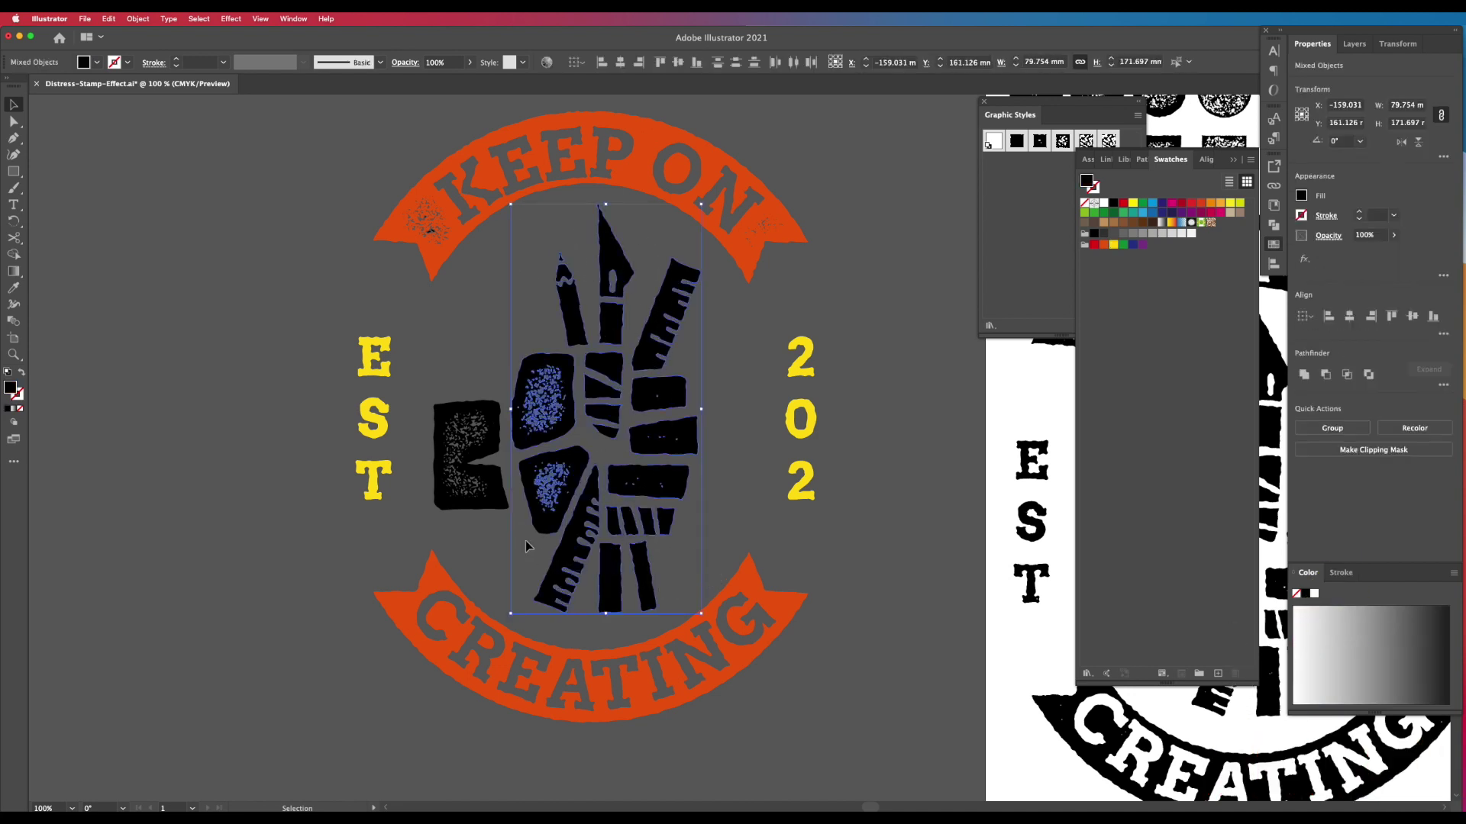
click(1123, 235)
Move the old stamp off the artboard and place the recoloured logo onto it
scroll(812, 526, down, 5)
click(703, 556)
drag(680, 342, 951, 394)
drag(527, 278, 766, 312)
Fill the remaining KEEP ON banner pieces with orange
scroll(933, 415, up, 10)
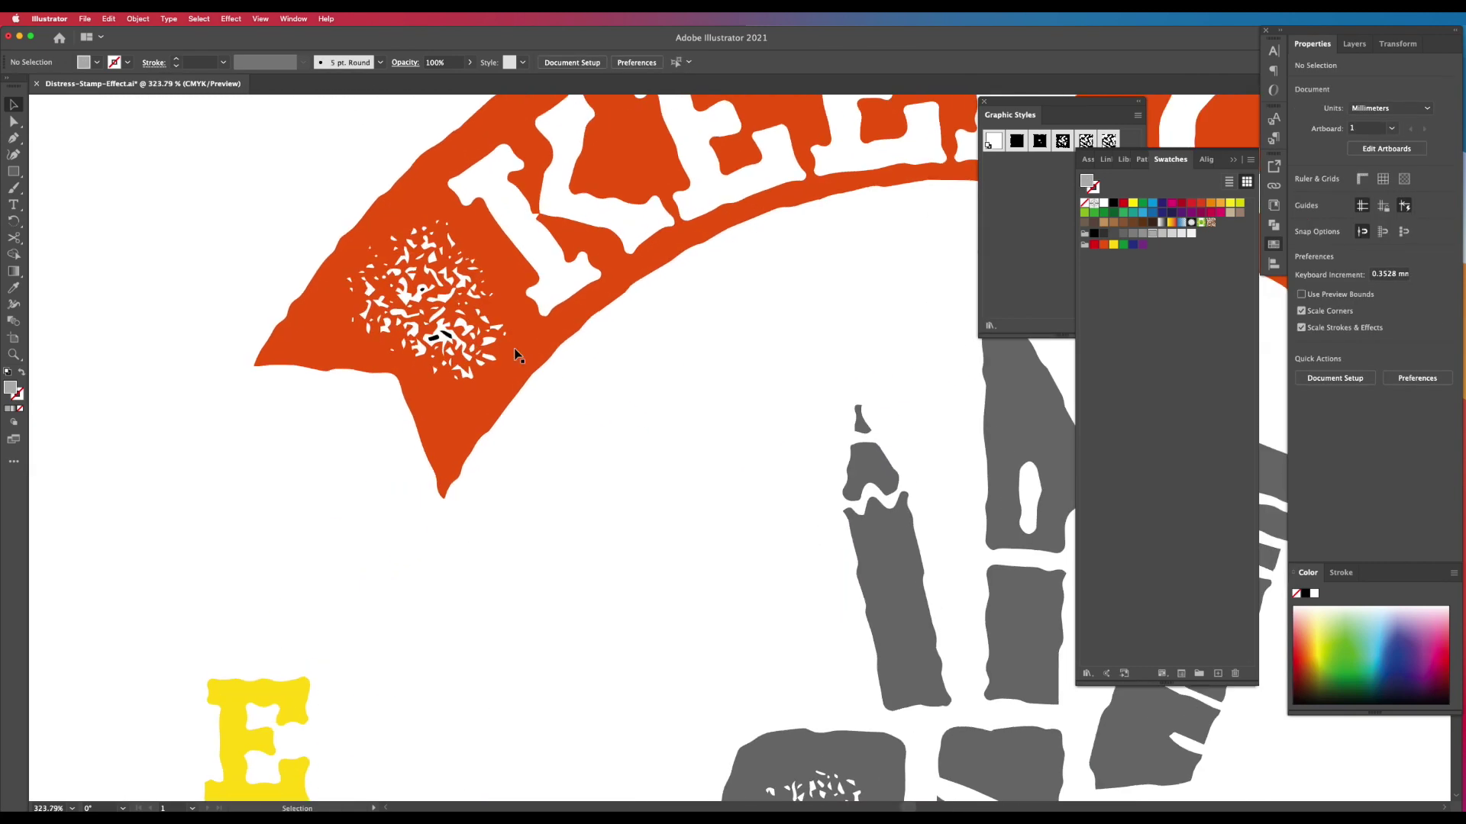
click(475, 368)
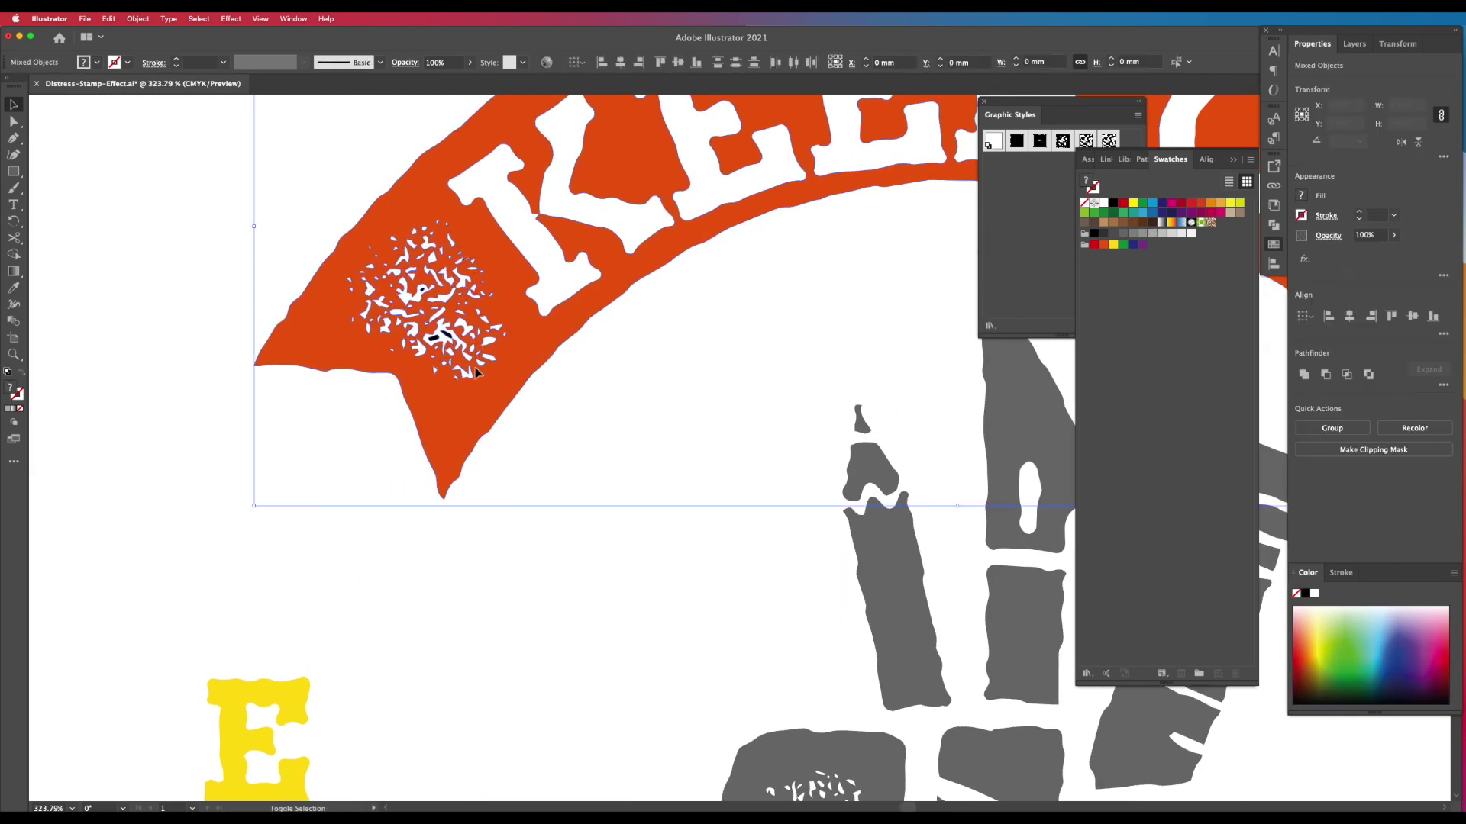
click(1103, 245)
click(772, 392)
Nudge the hand's small pencil down and give it the fifth, most distressed graphic style
scroll(901, 543, down, 5)
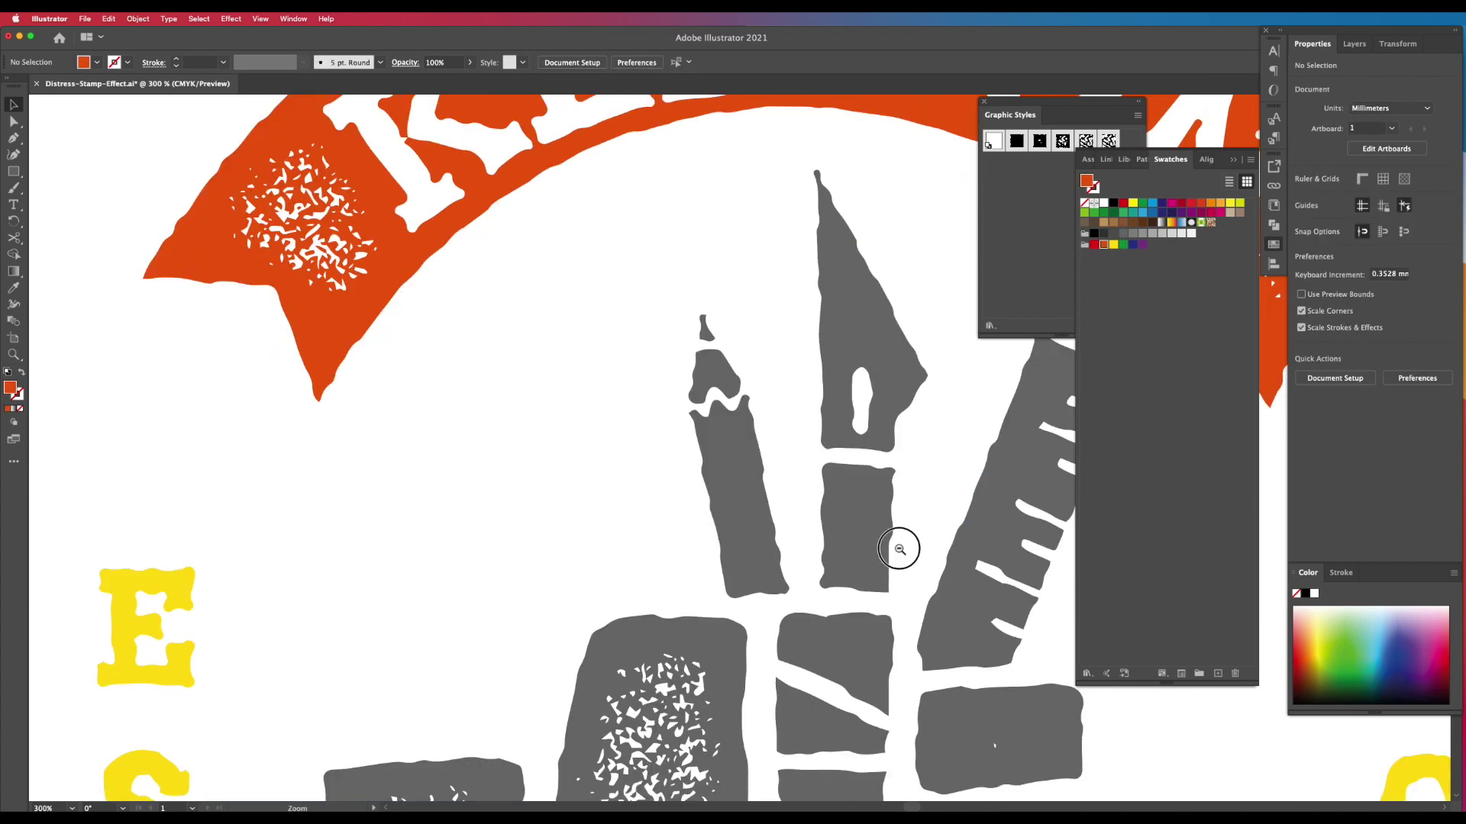
scroll(840, 580, down, 3)
scroll(723, 513, up, 5)
scroll(702, 508, up, 3)
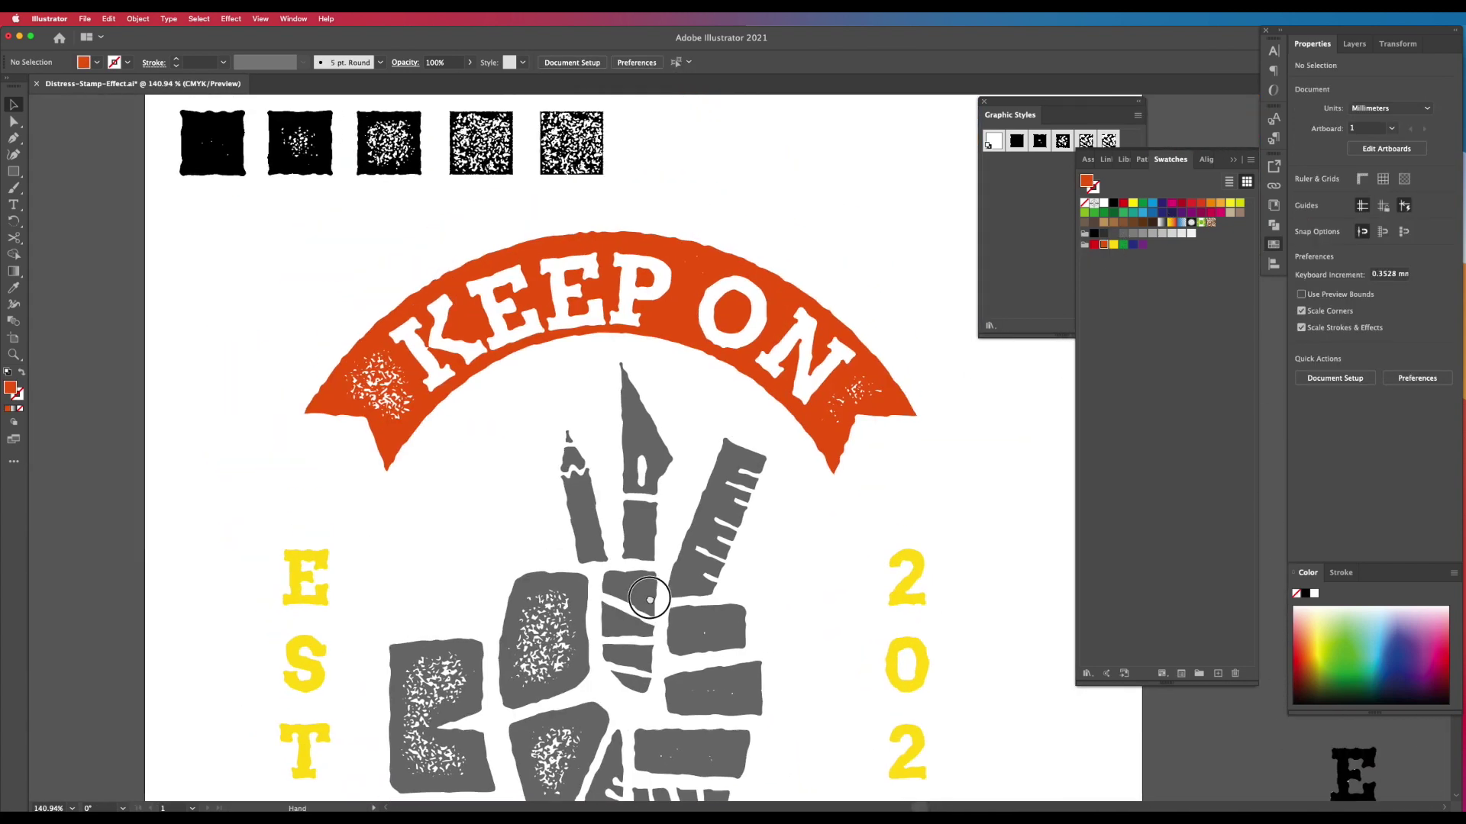
scroll(670, 495, down, 2)
drag(669, 495, 662, 540)
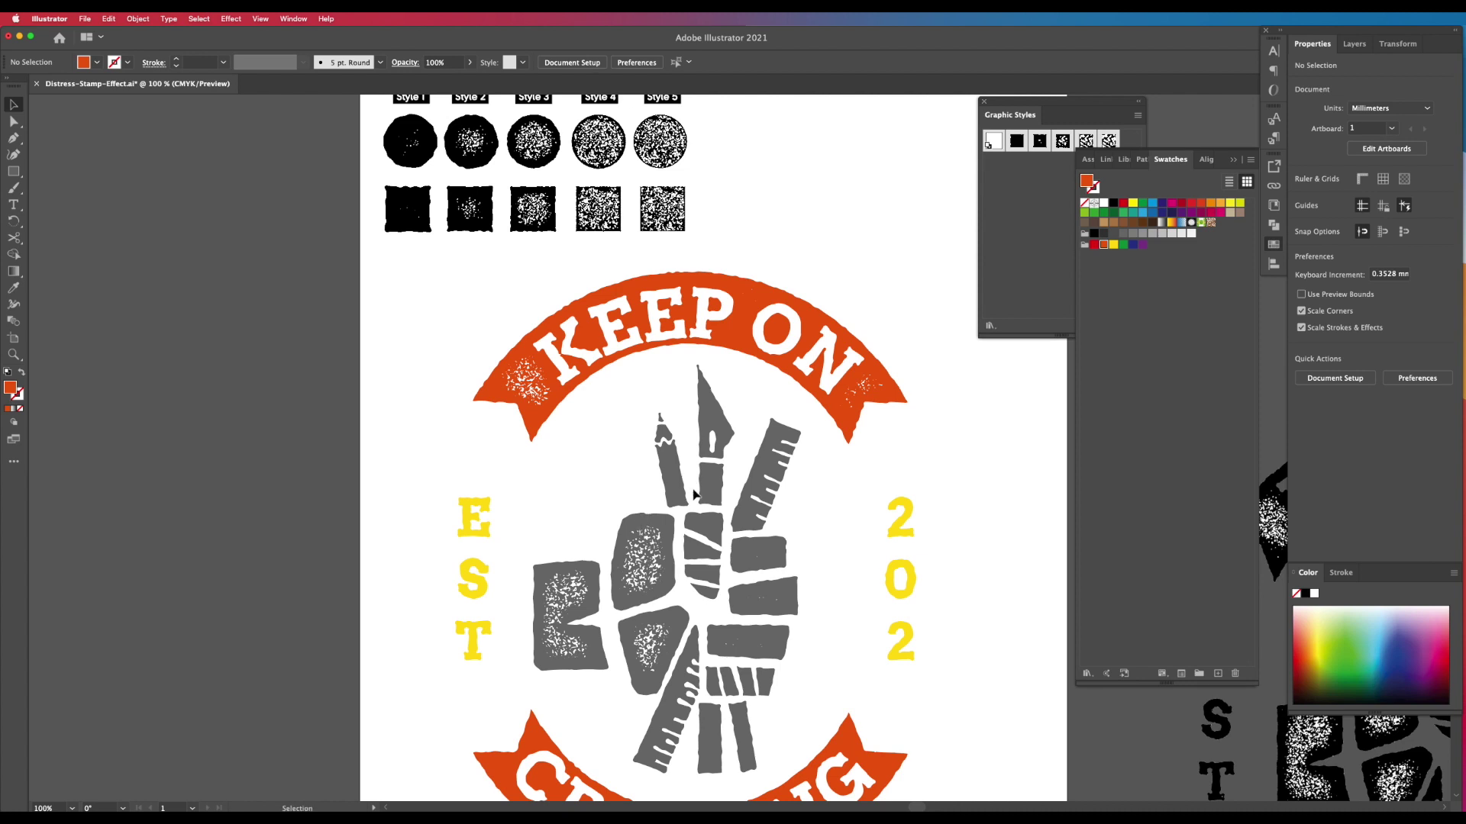
click(669, 487)
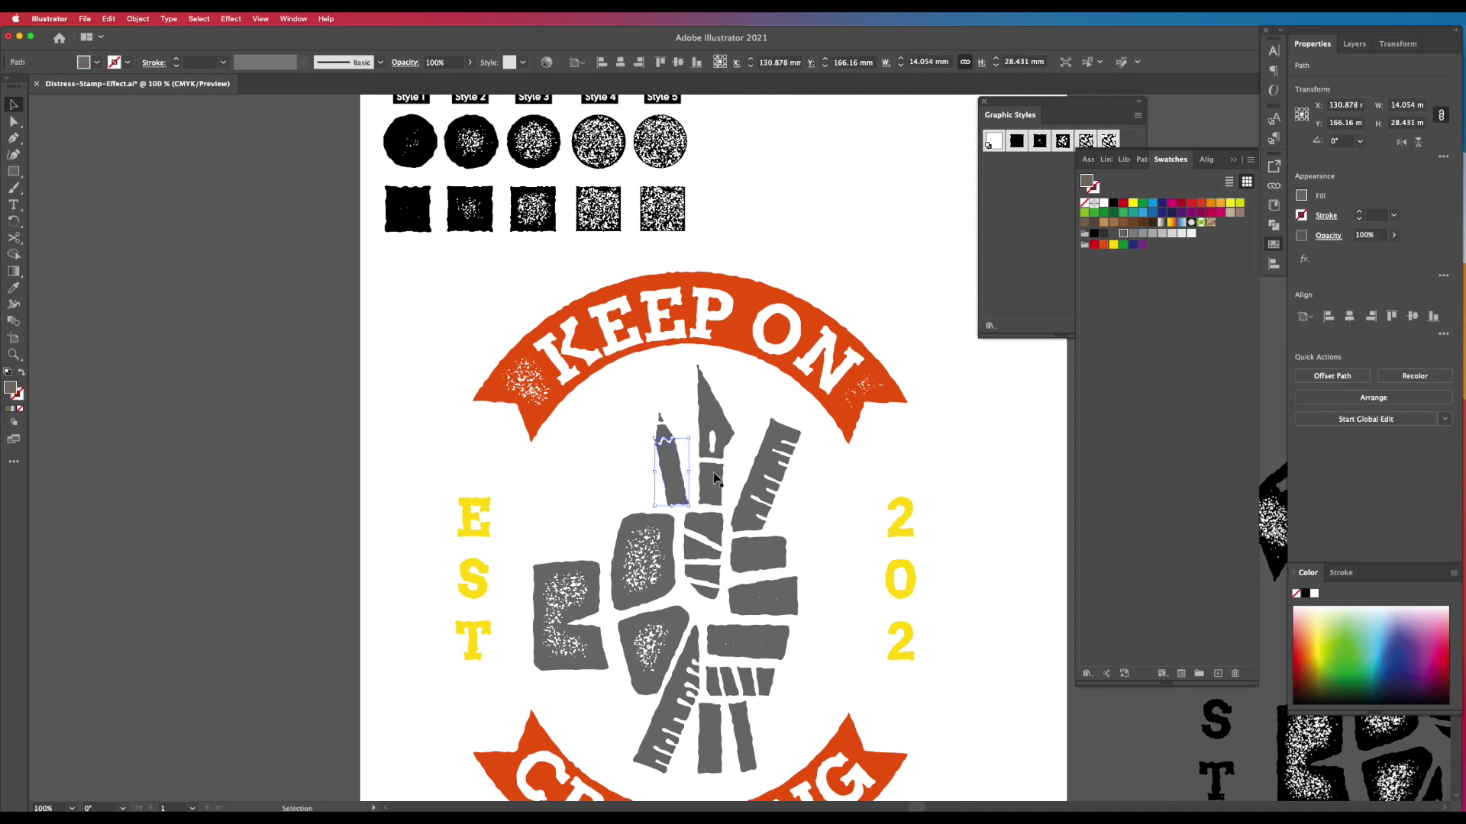
key(Down)
key(Down)
click(1039, 145)
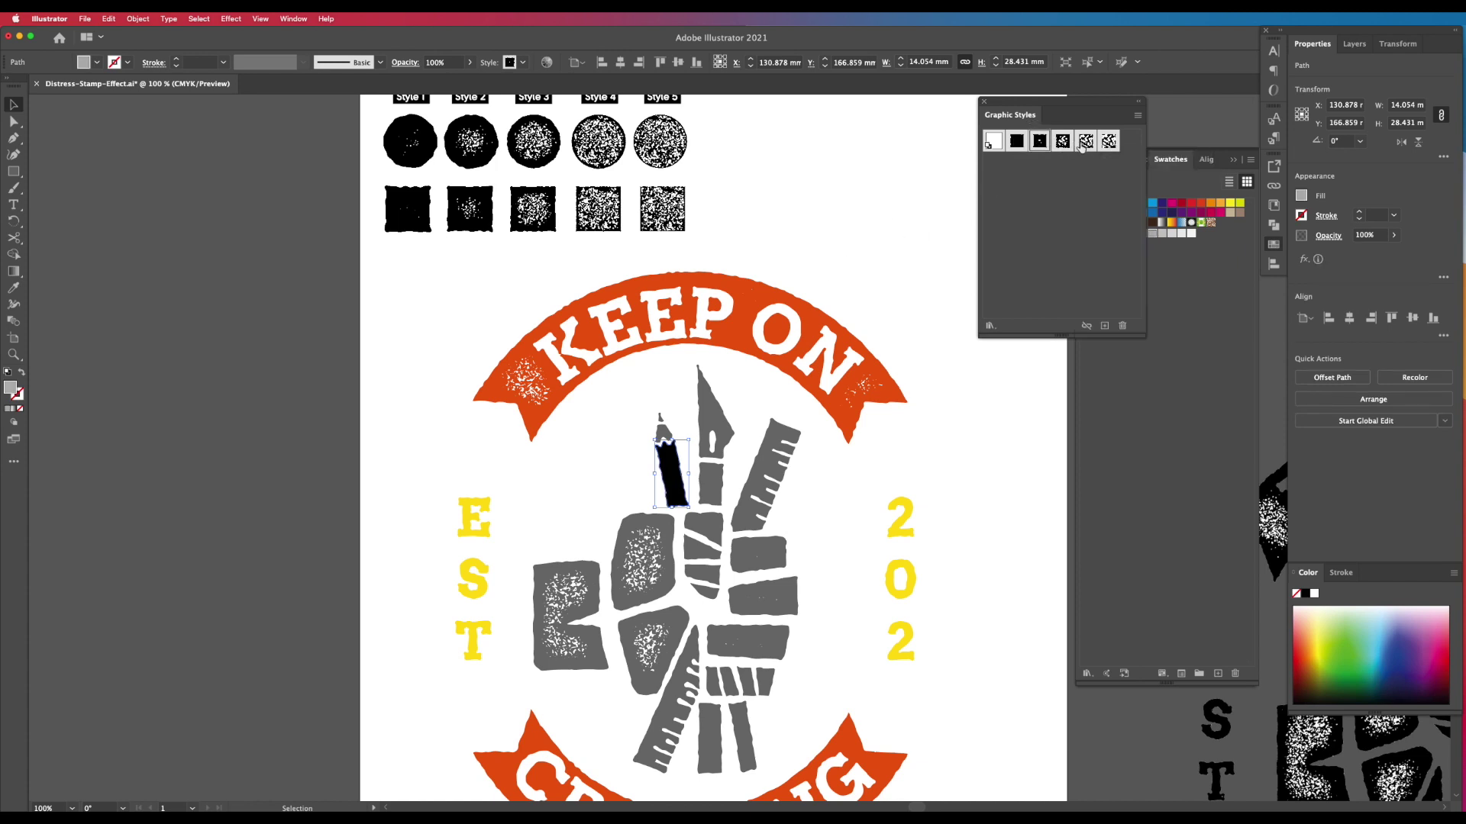
click(1107, 144)
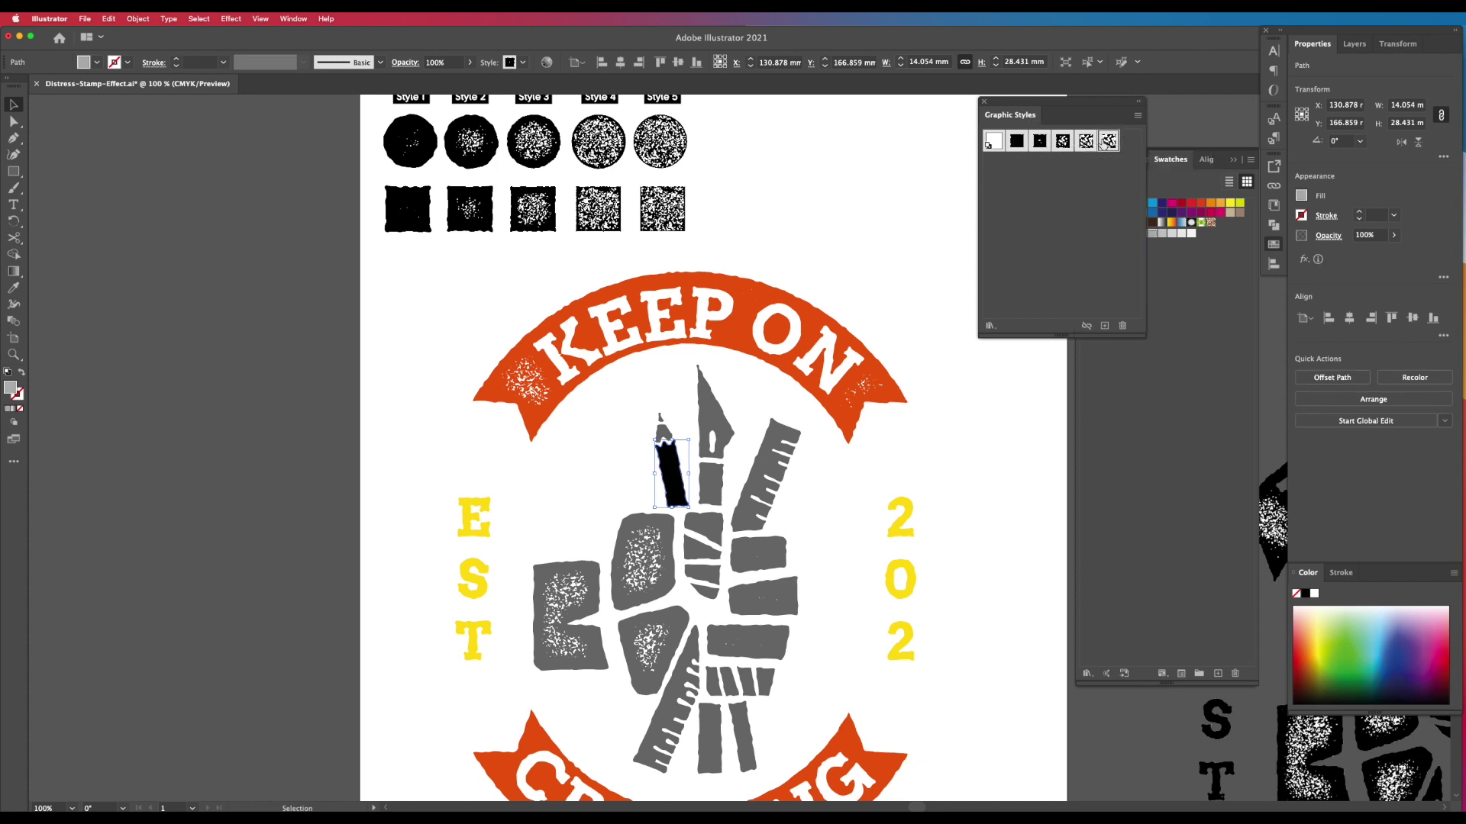
click(1064, 144)
click(1085, 142)
click(875, 202)
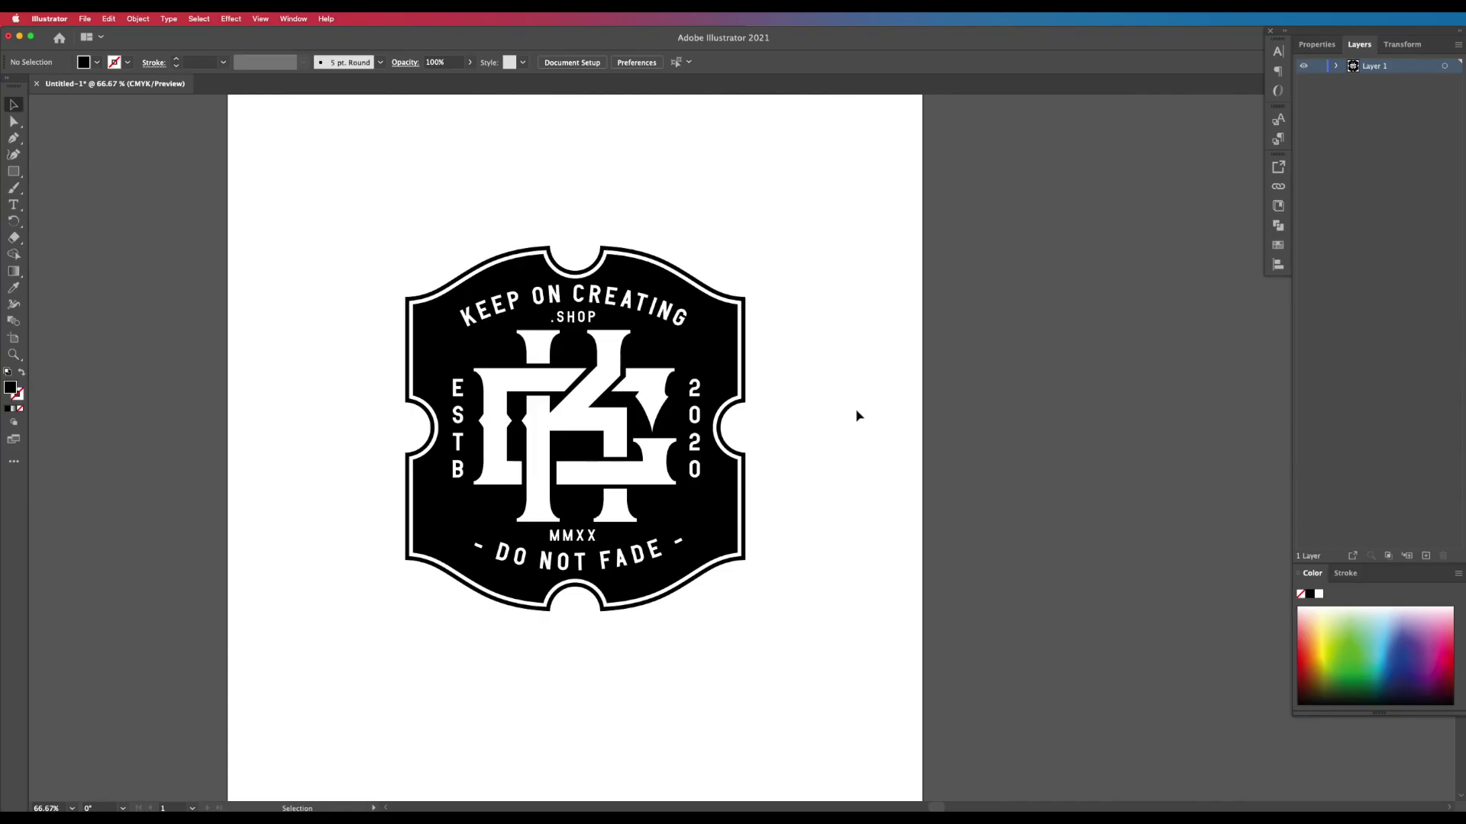
Scroll the Untitled-1 badge document view left and down
scroll(819, 418, left, 3)
scroll(819, 417, down, 1)
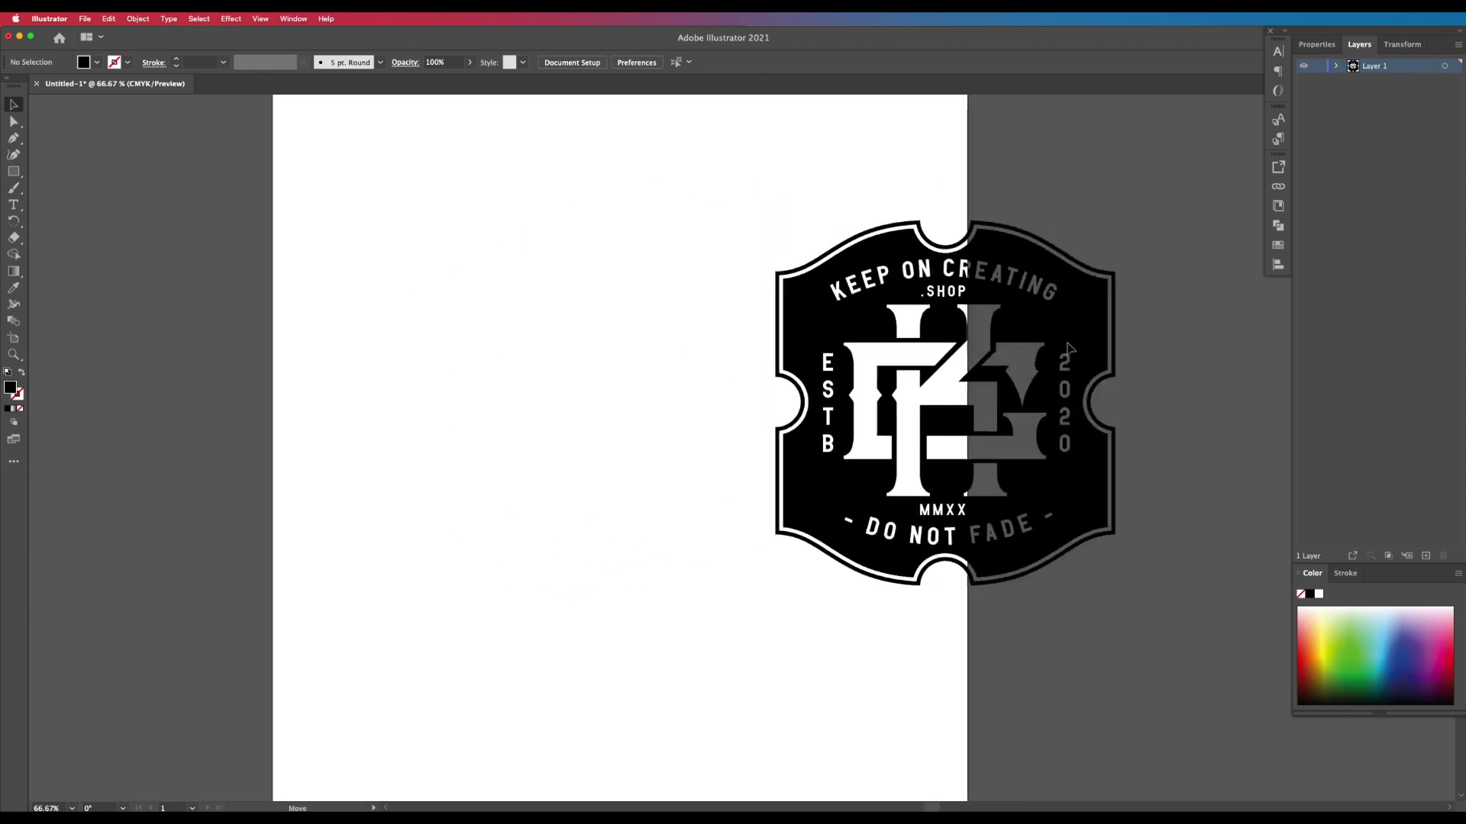
With the badge selected, show the Graphic Styles panel and move it clear of the badge
click(748, 369)
click(293, 18)
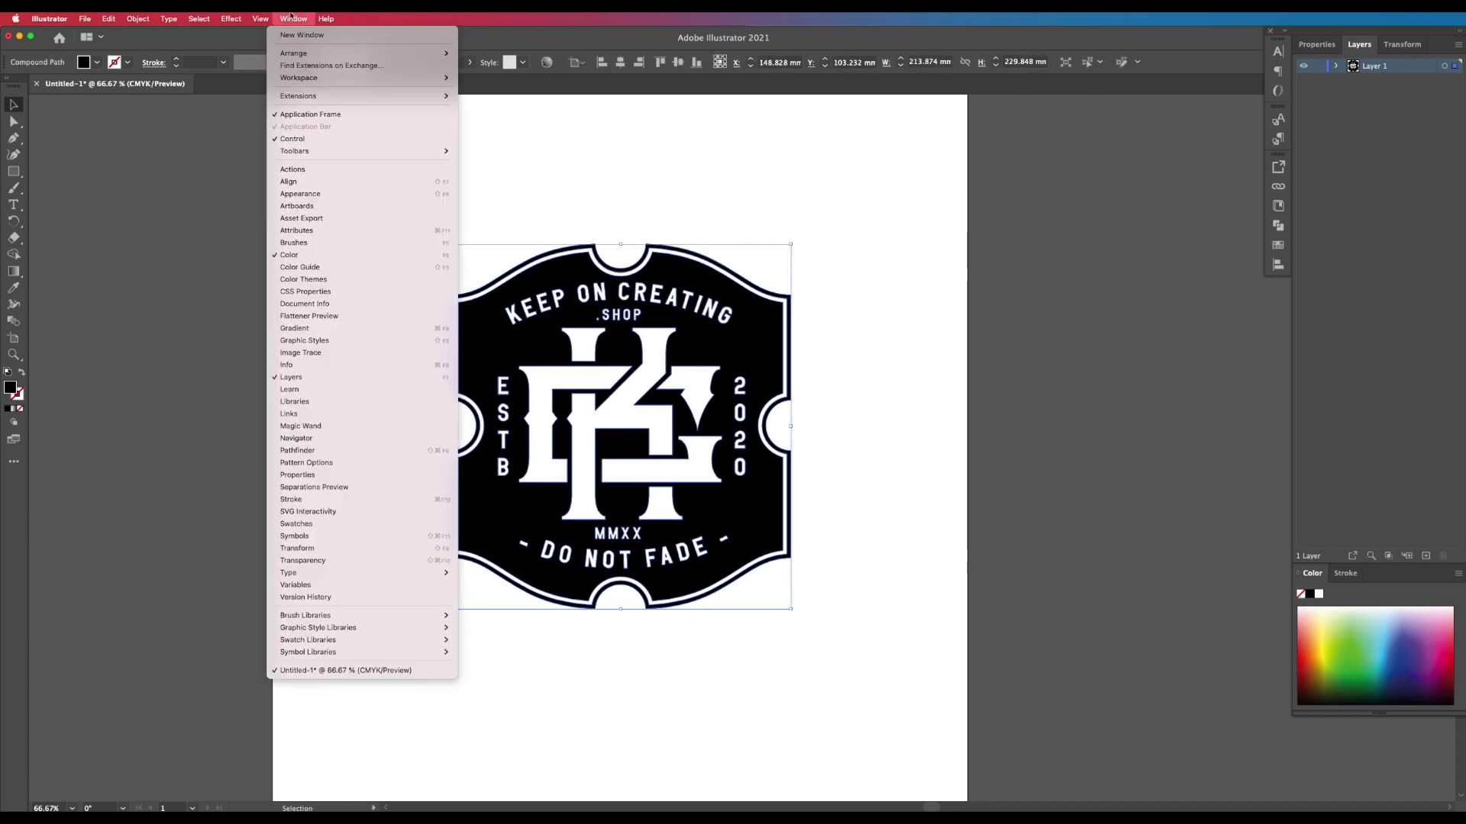
click(334, 340)
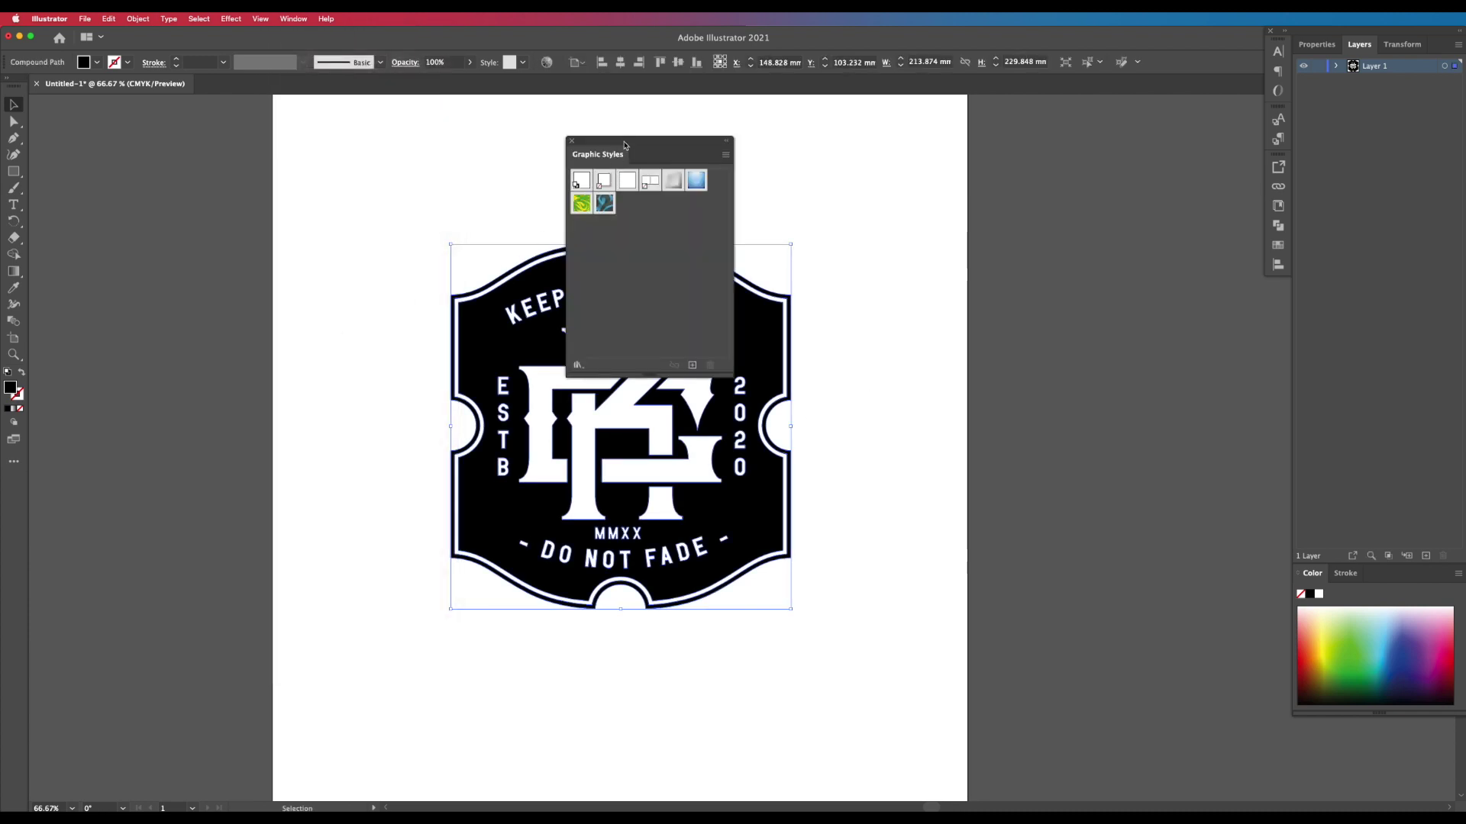
drag(625, 144, 925, 151)
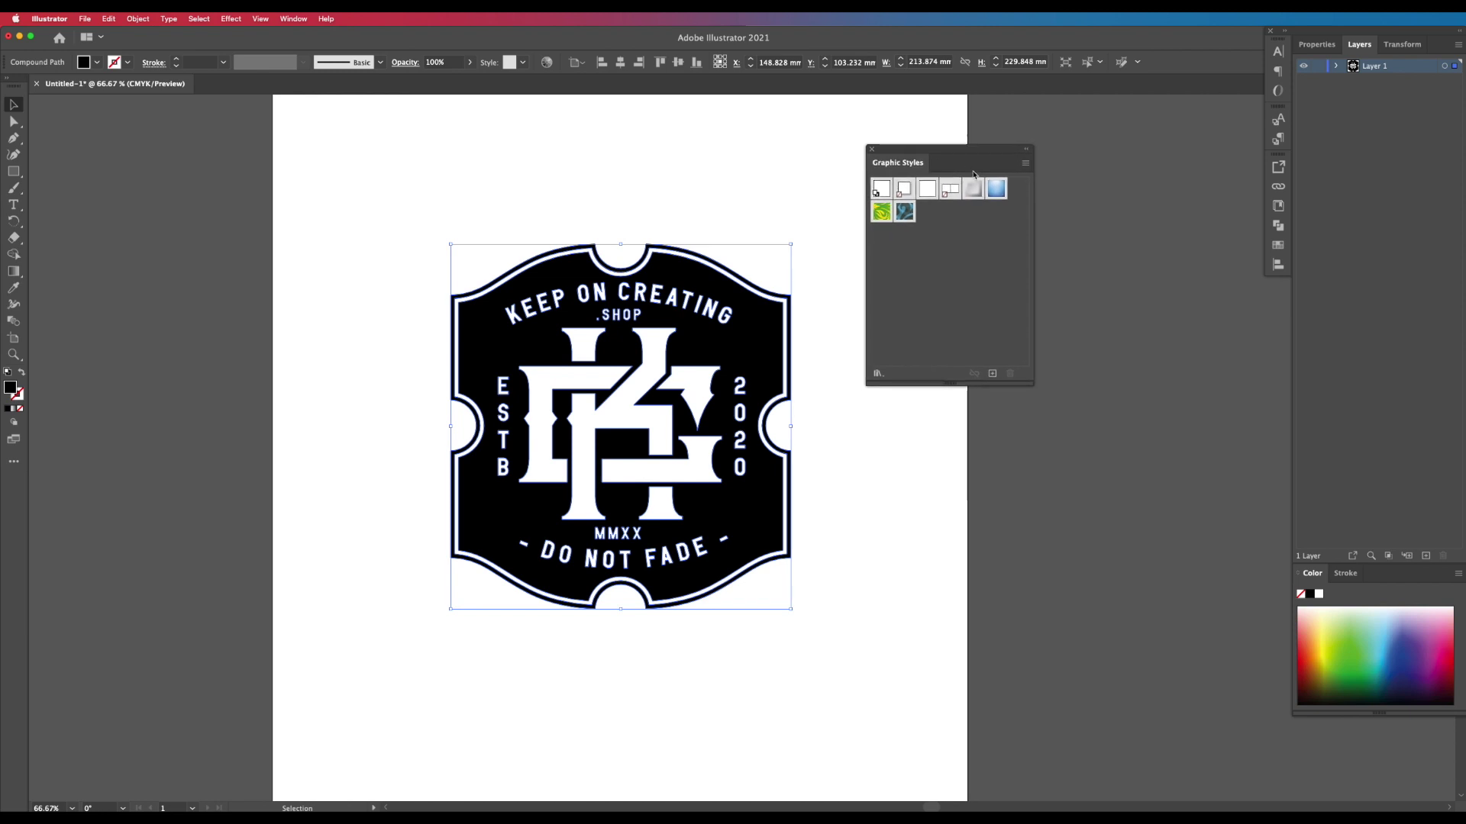
Load Library Import File.ai from the Desktop as a graphic style library beside the badge
click(1026, 165)
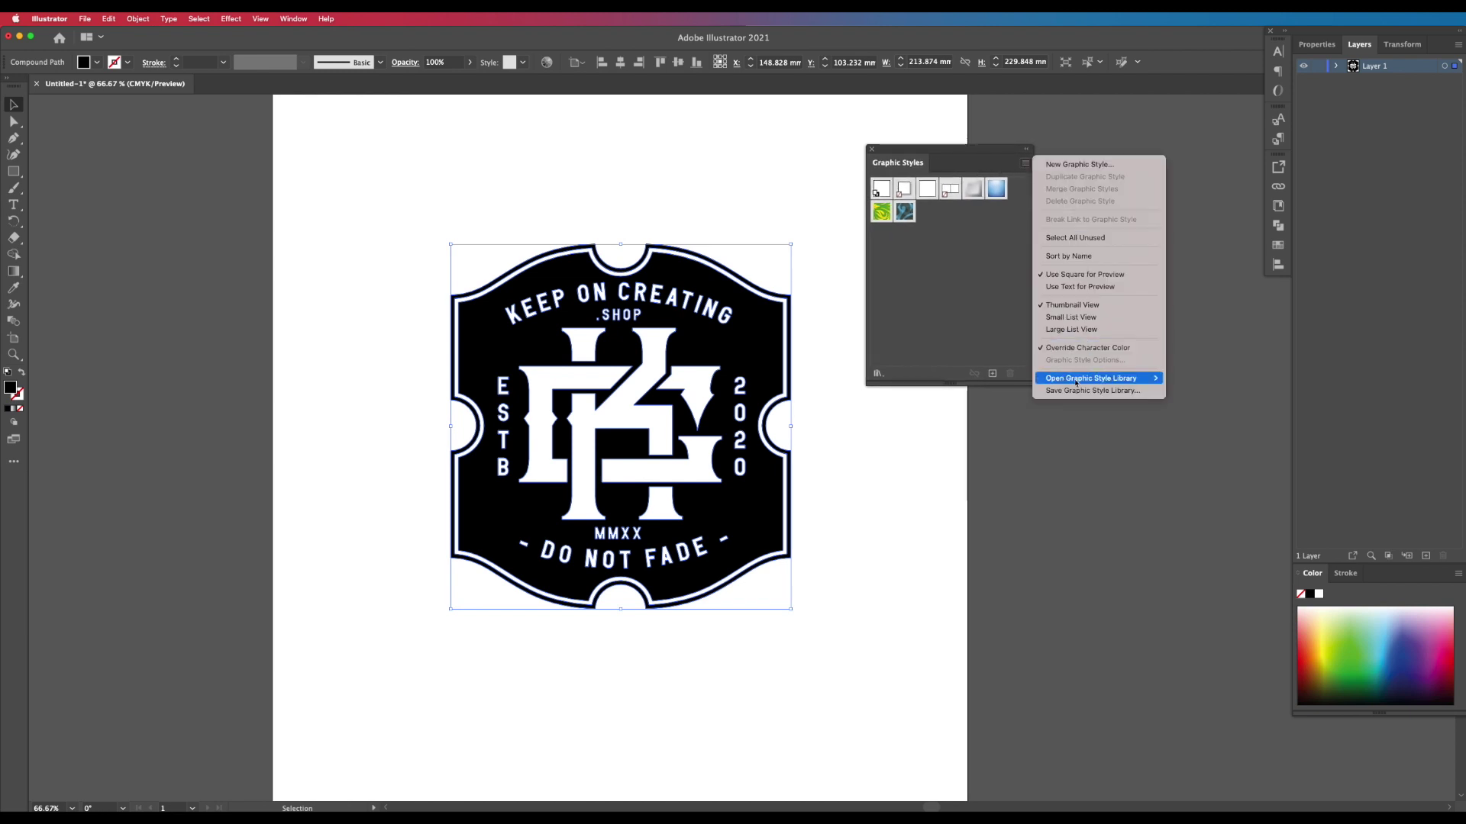
mouse_move(1064, 379)
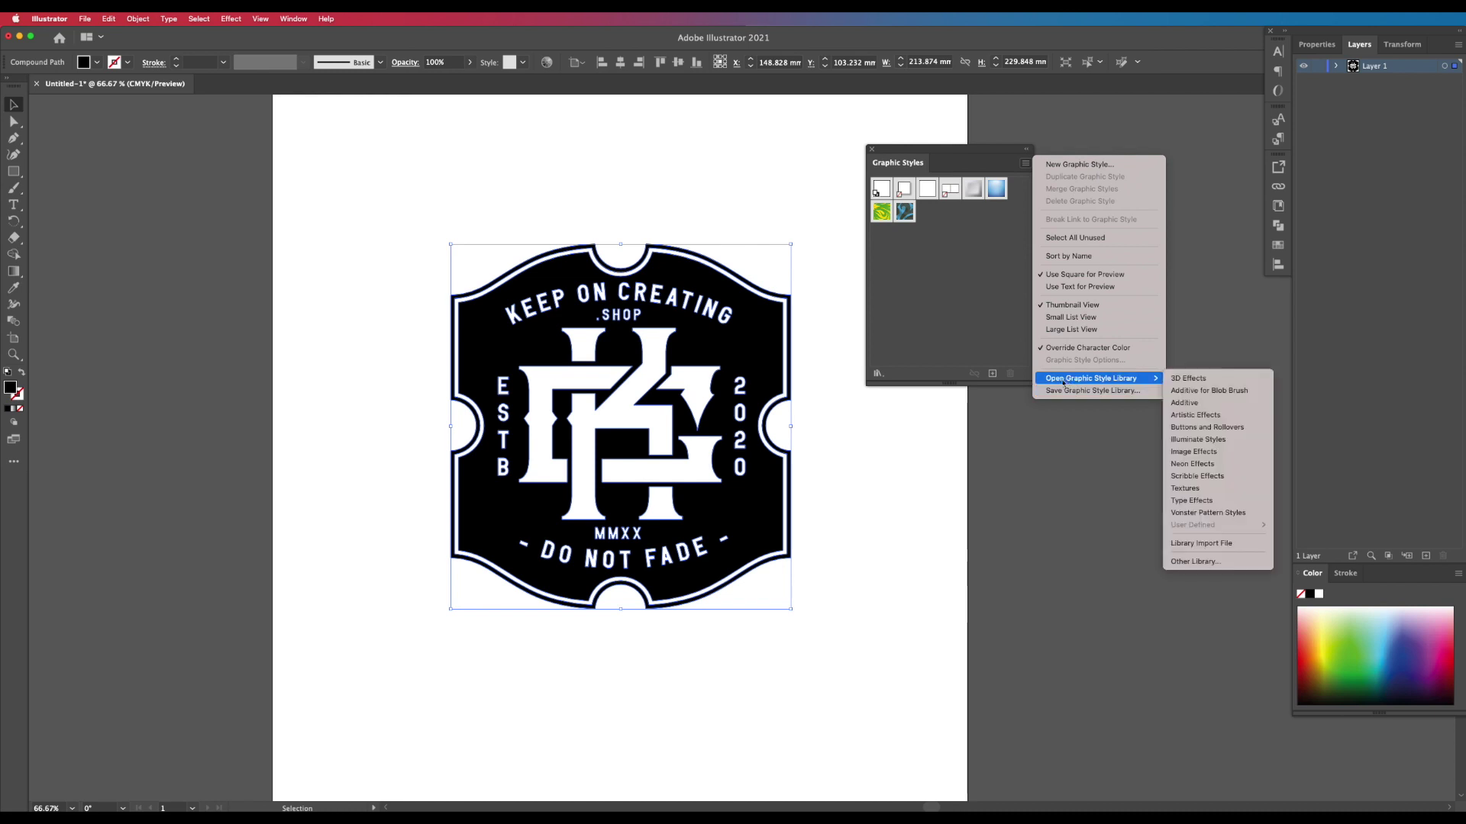
click(1196, 563)
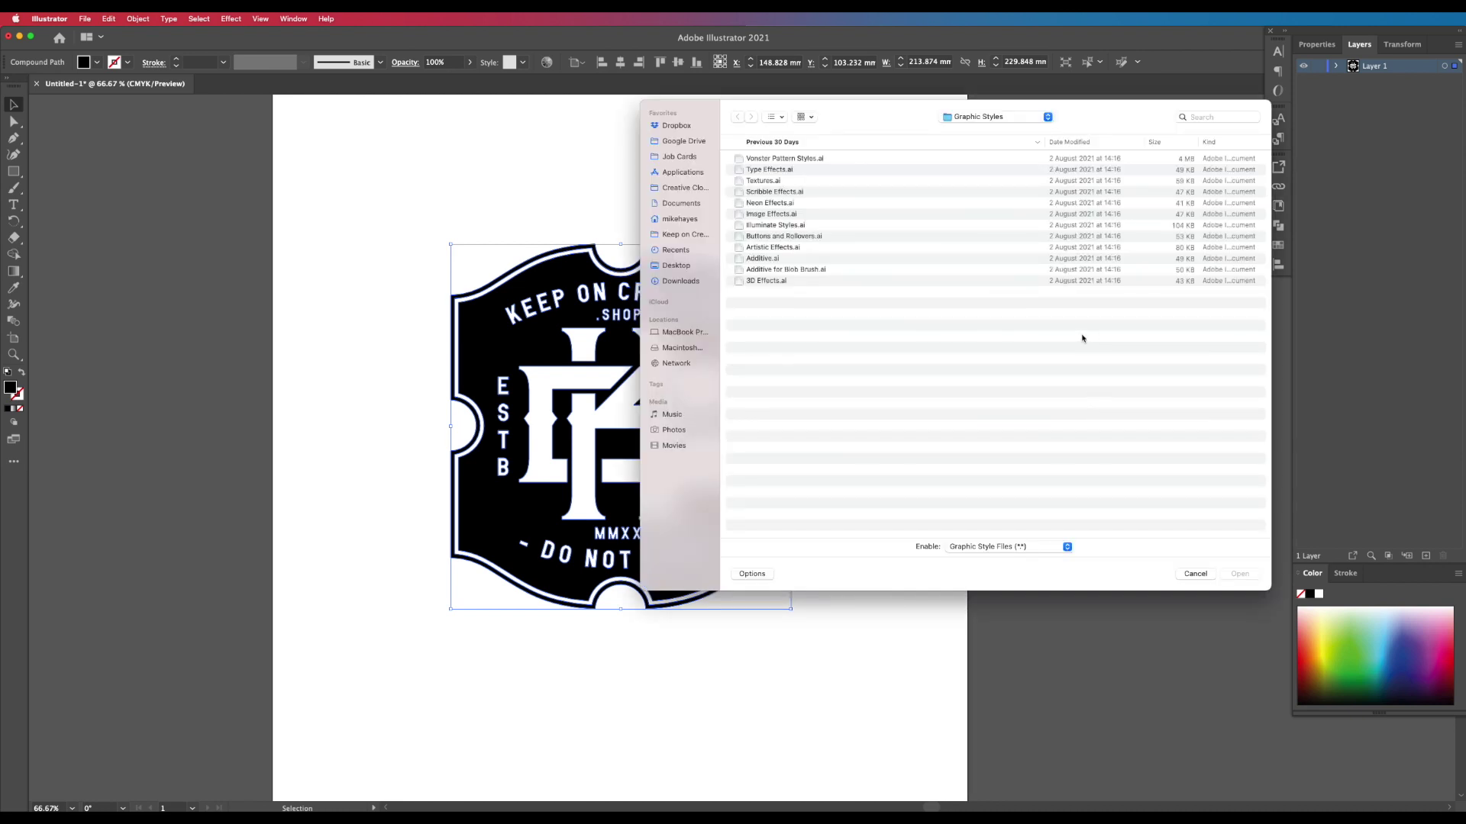
key(super+shift+d)
click(781, 159)
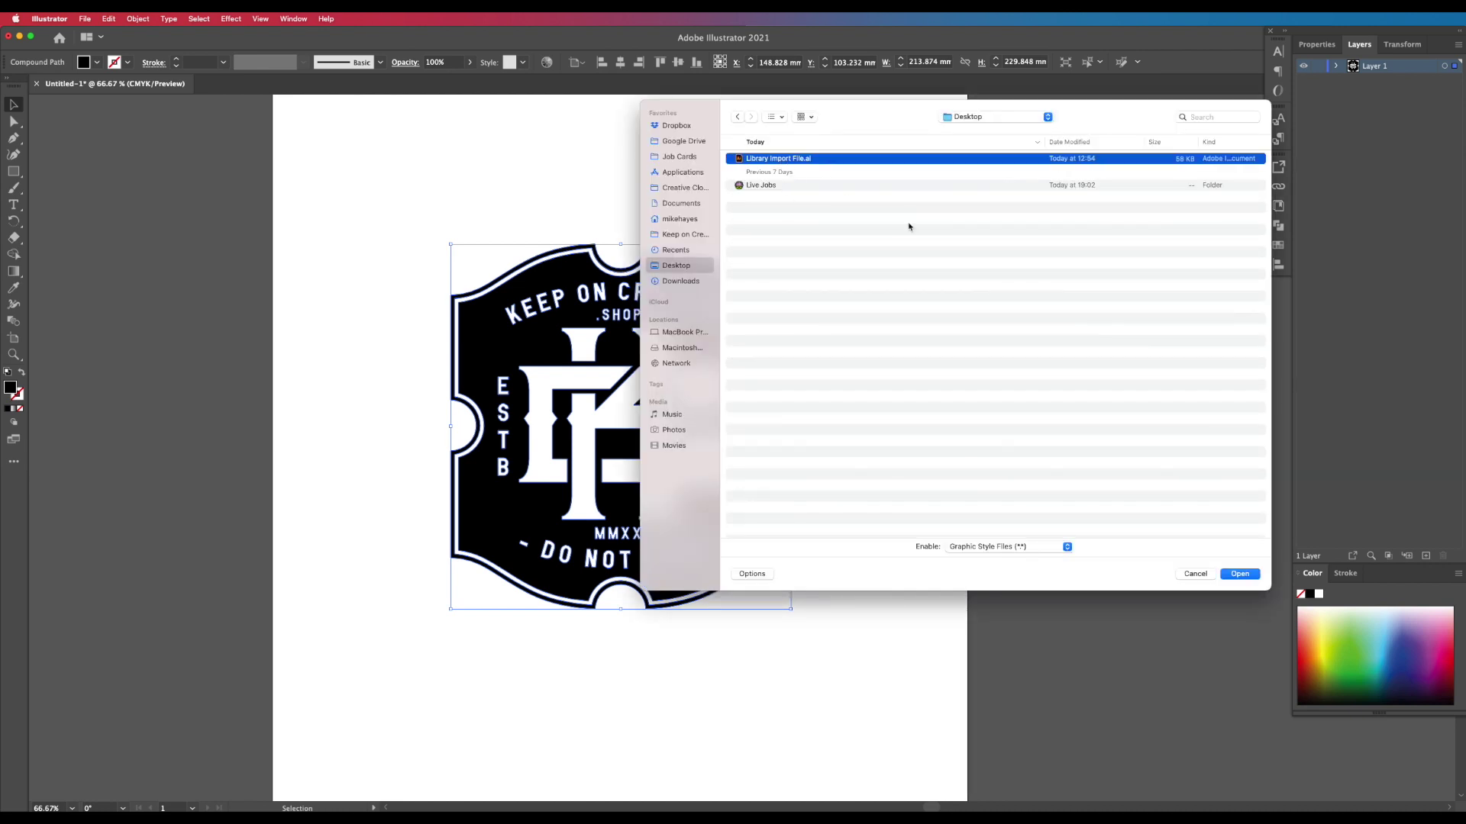
click(1237, 574)
drag(1020, 250, 906, 219)
click(873, 148)
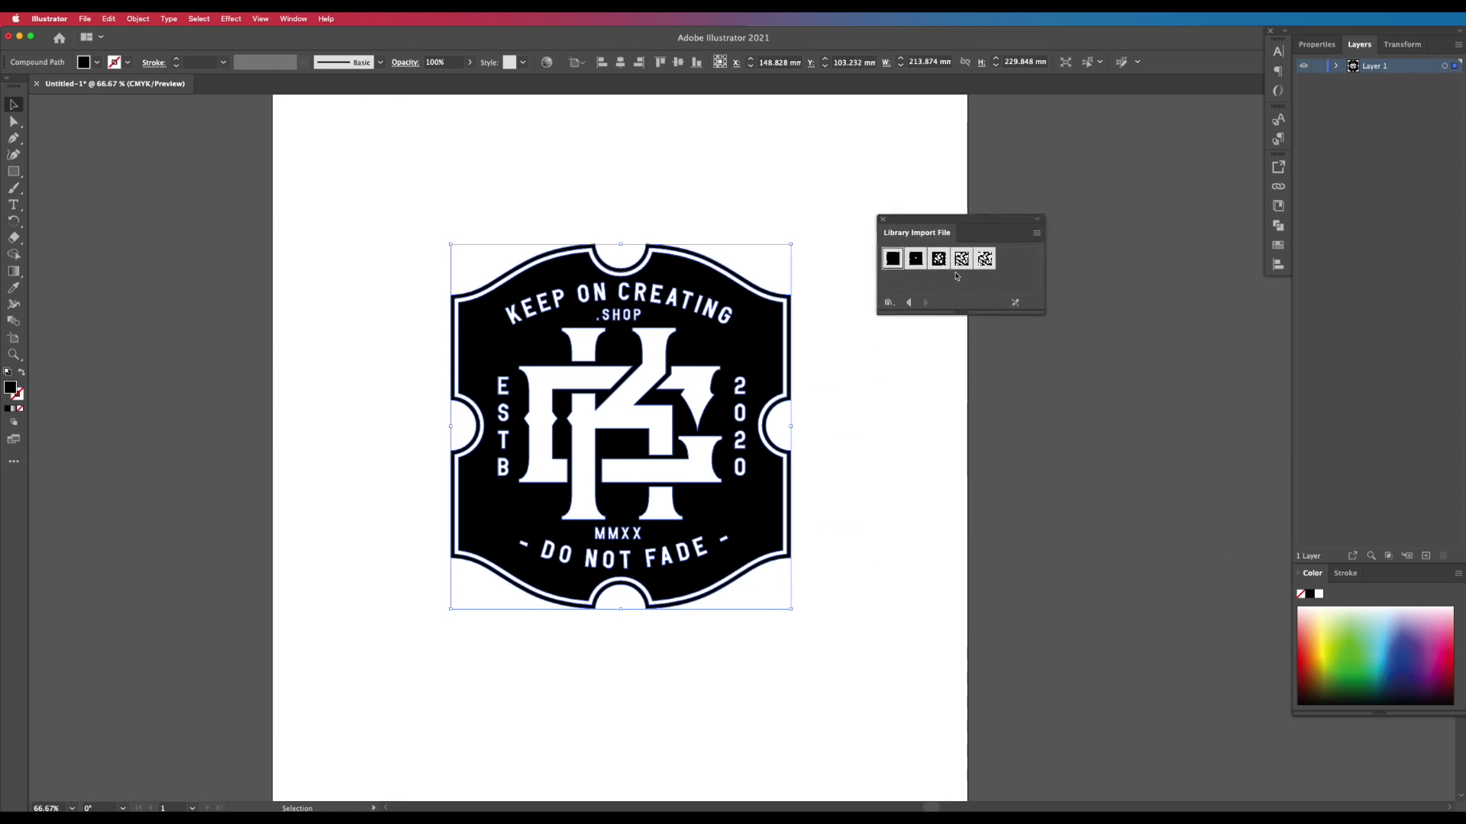
click(899, 369)
click(790, 353)
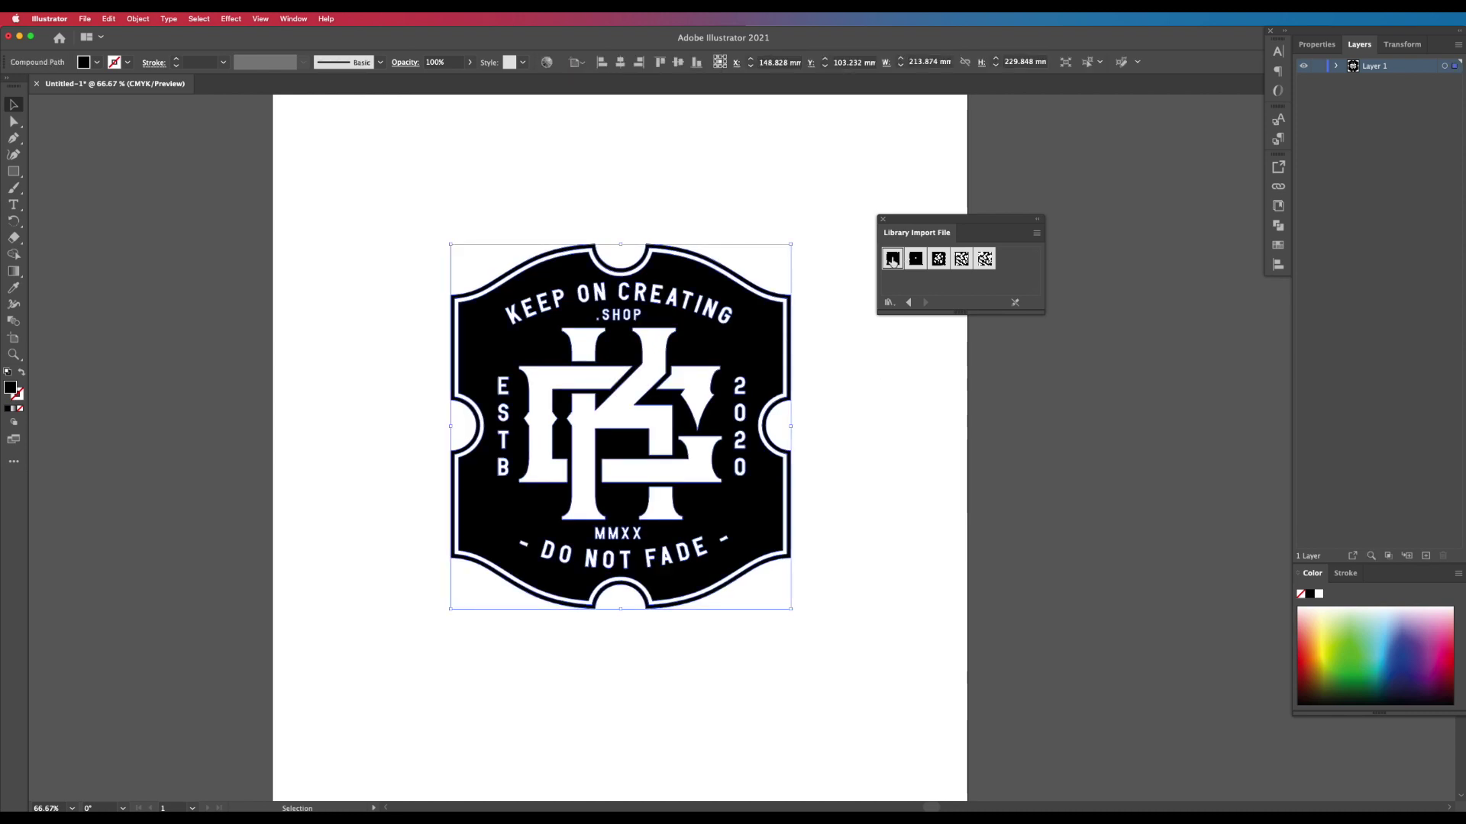